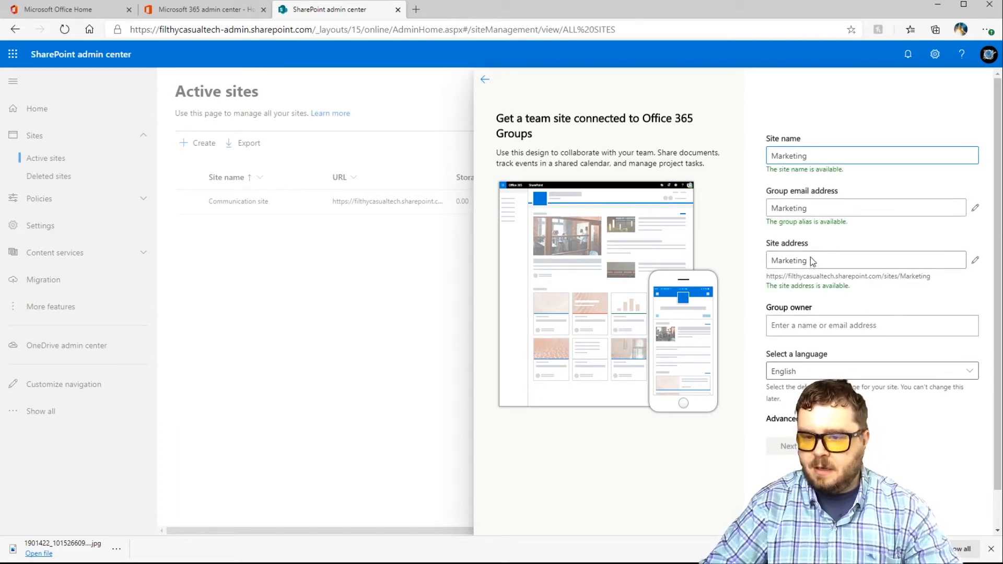
# Assign the group owner by name for the Marketing team site and continue to the group members page
pyautogui.click(813, 323)
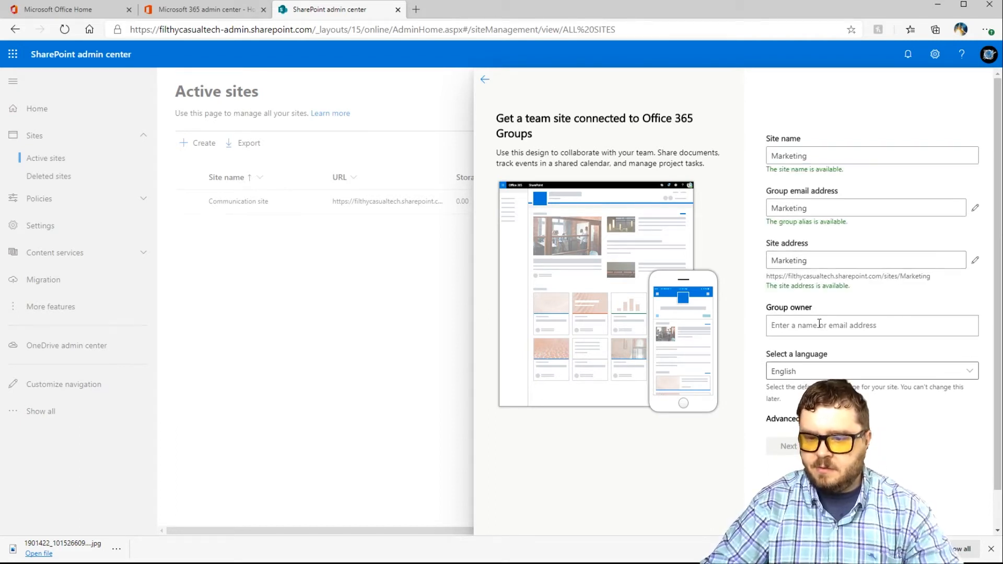
pyautogui.write('josep')
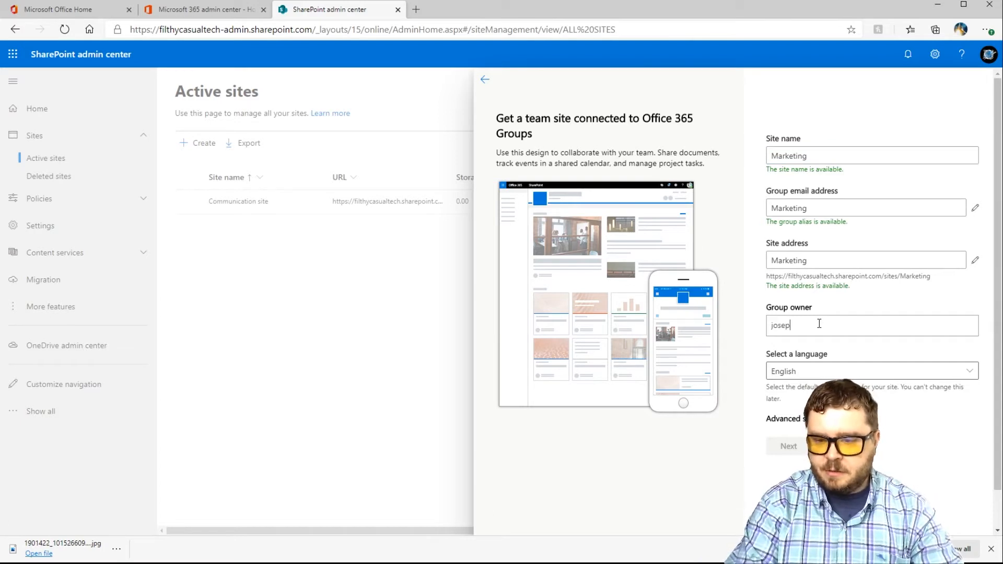
pyautogui.write('h')
pyautogui.click(824, 347)
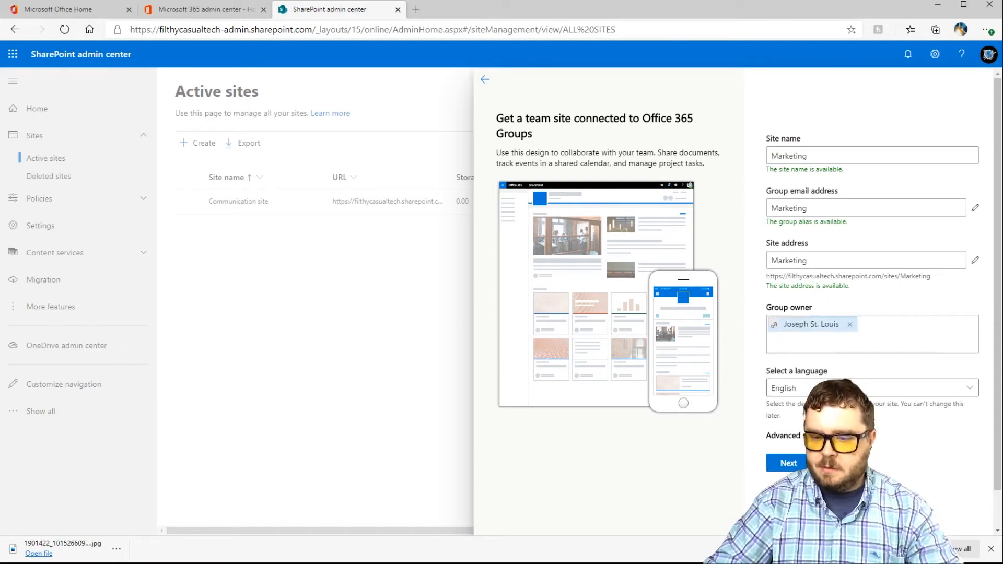
pyautogui.click(787, 464)
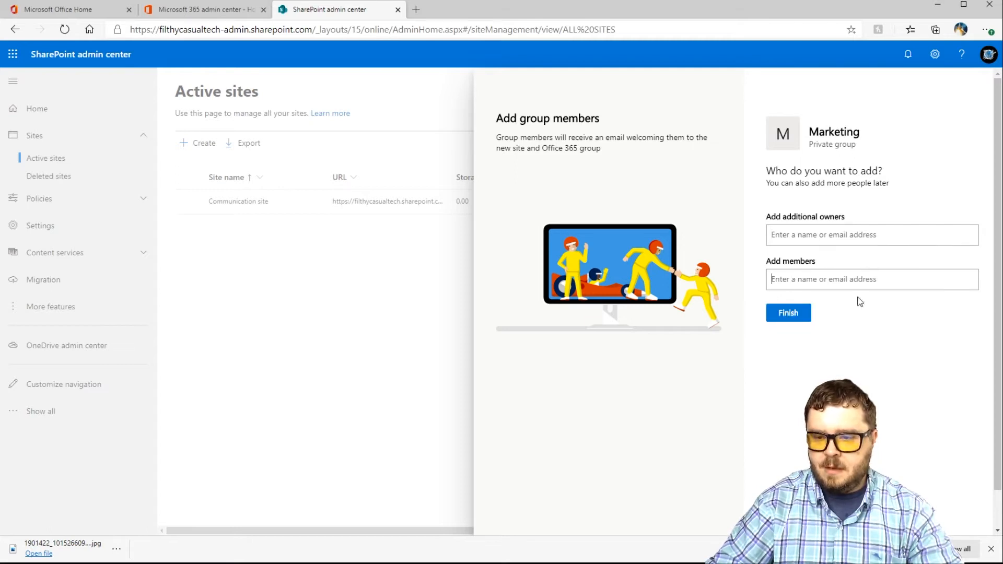
# Add a member to the Marketing group by name, finish creating the site, and dismiss the creation notice
pyautogui.write('siri')
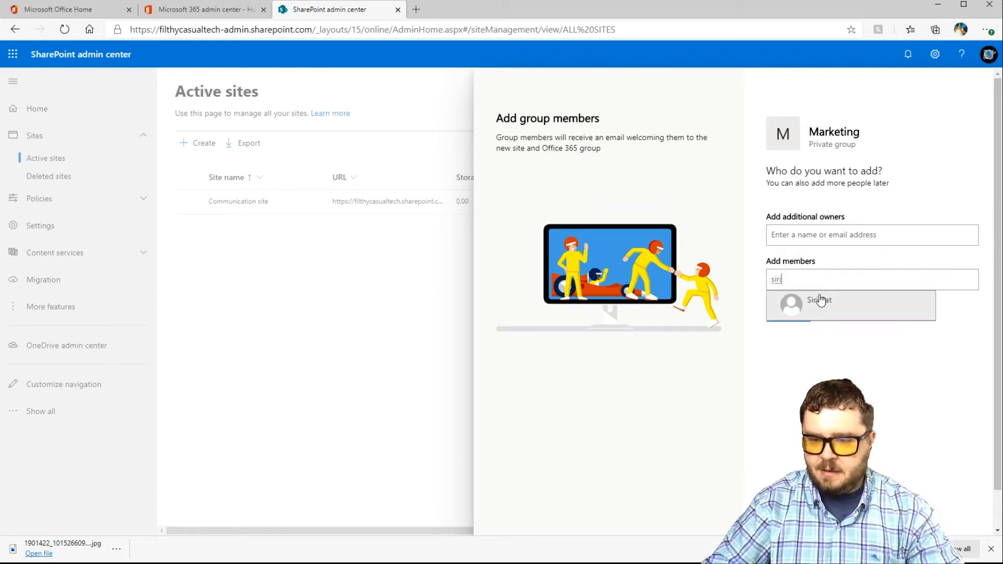
pyautogui.click(823, 298)
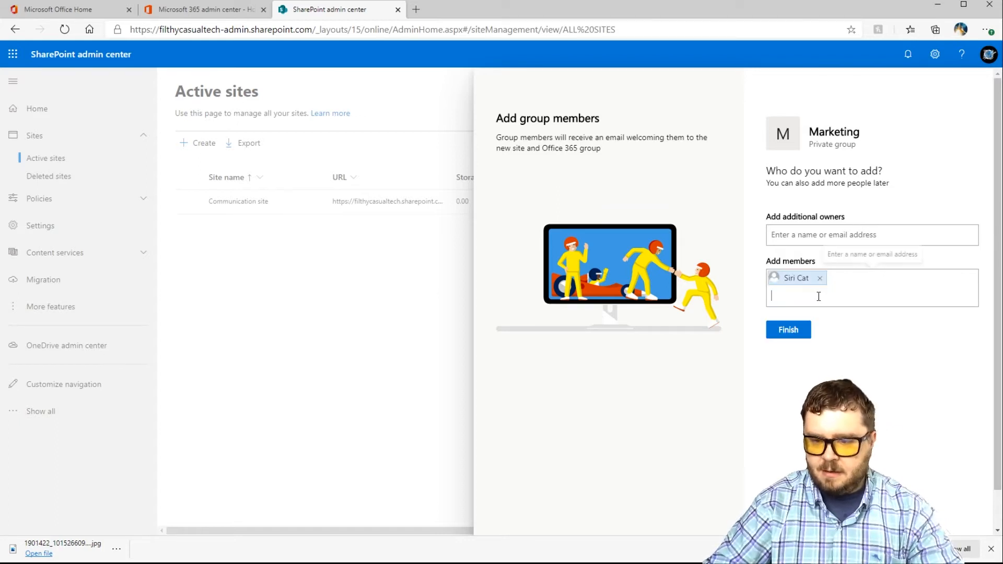
pyautogui.click(794, 334)
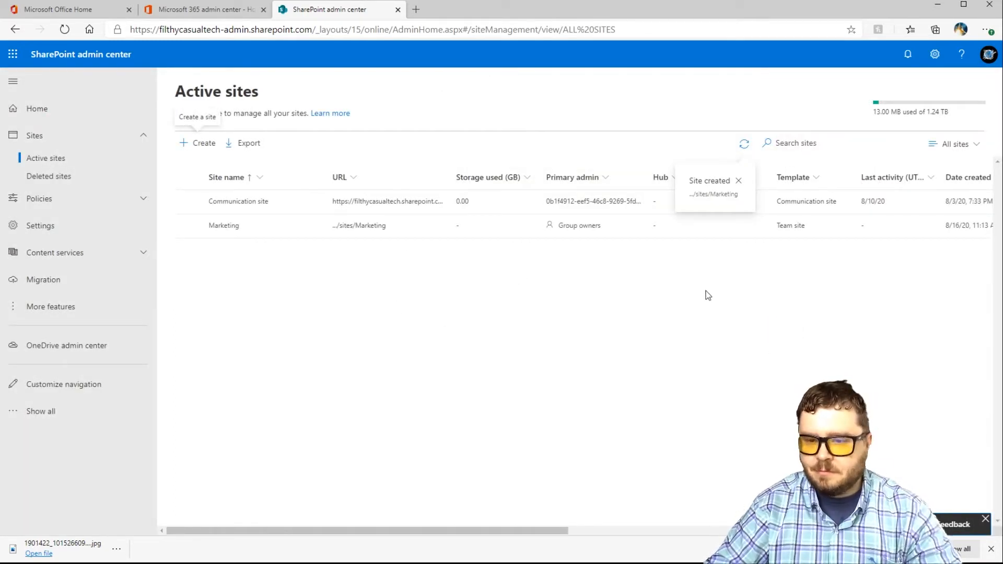
pyautogui.click(738, 180)
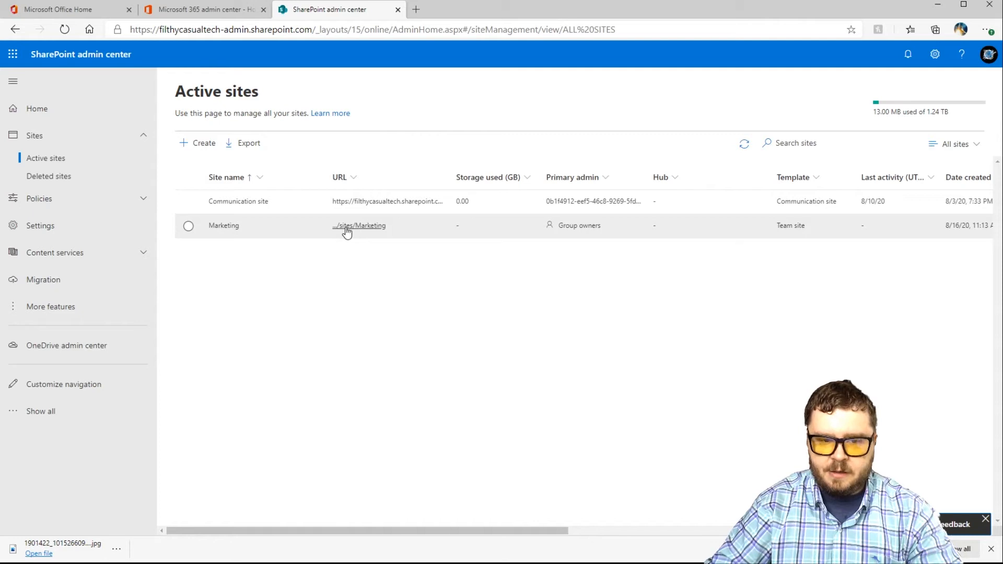
# Open the Marketing site and create a list named Subscription List that shows in site navigation
pyautogui.click(347, 226)
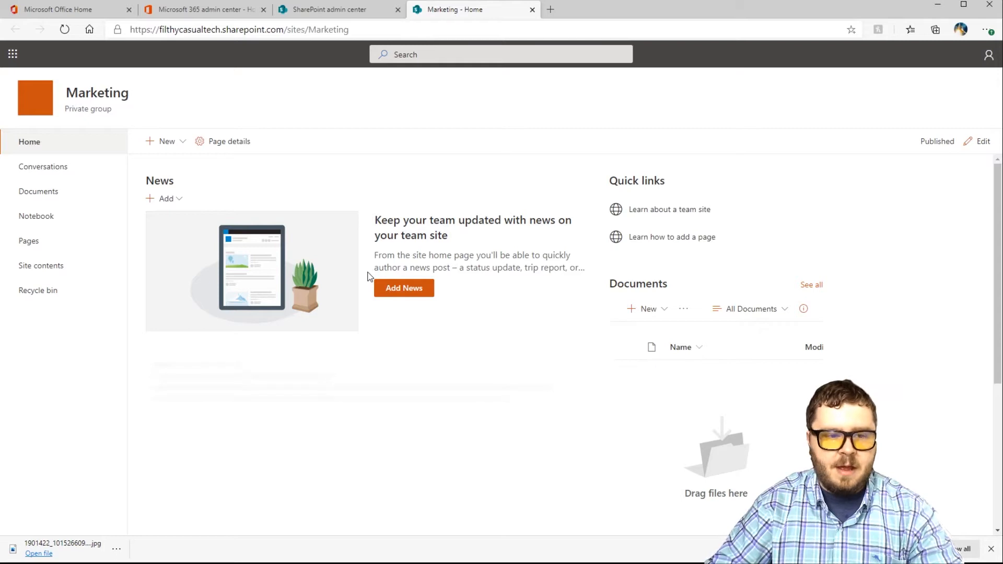
pyautogui.click(183, 145)
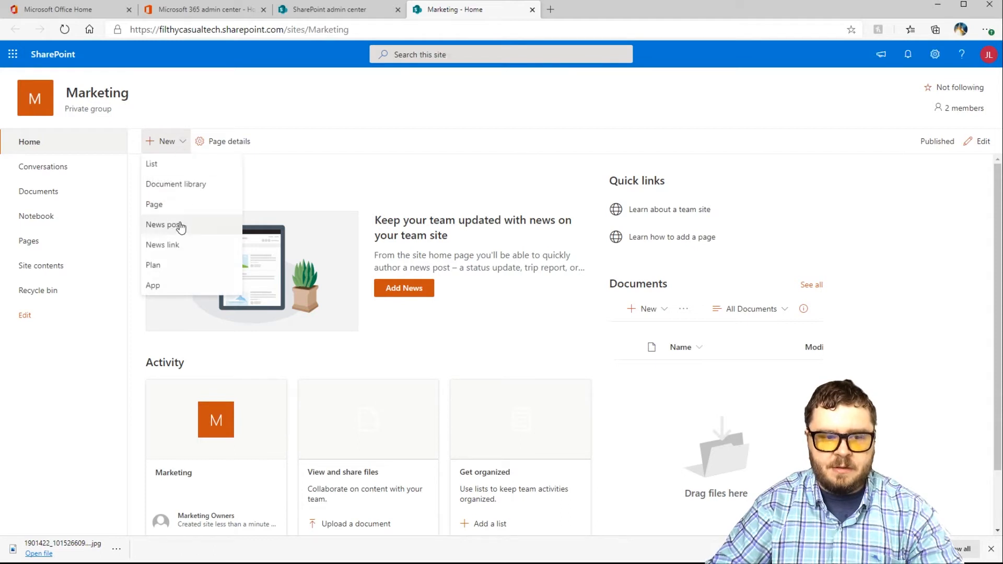
pyautogui.click(152, 164)
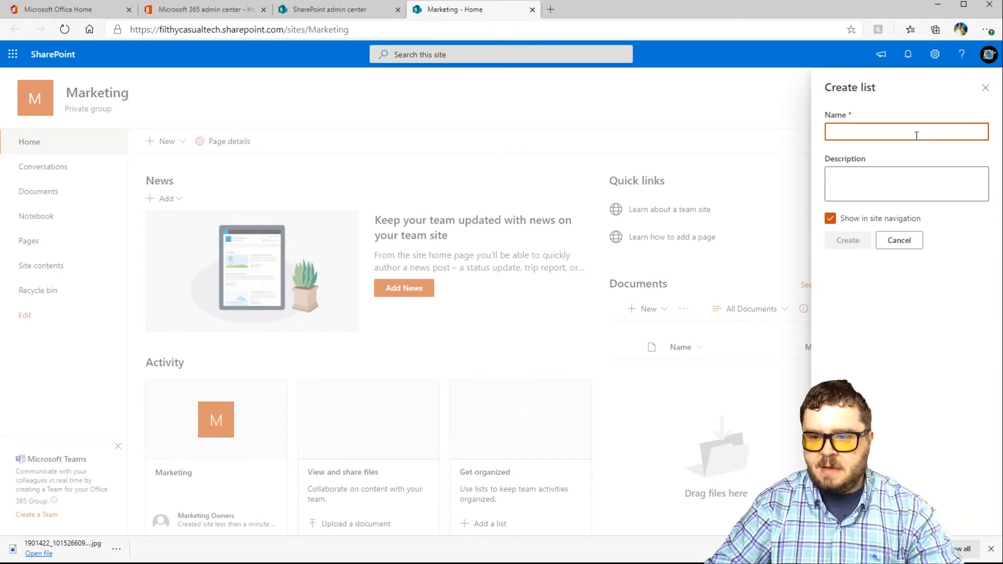
pyautogui.write('S')
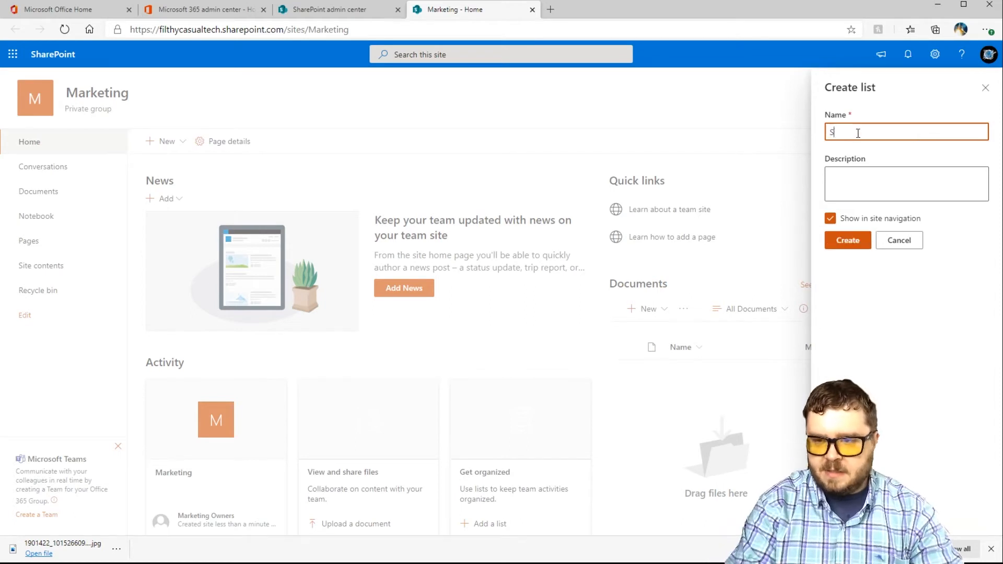
pyautogui.write('ubscription List')
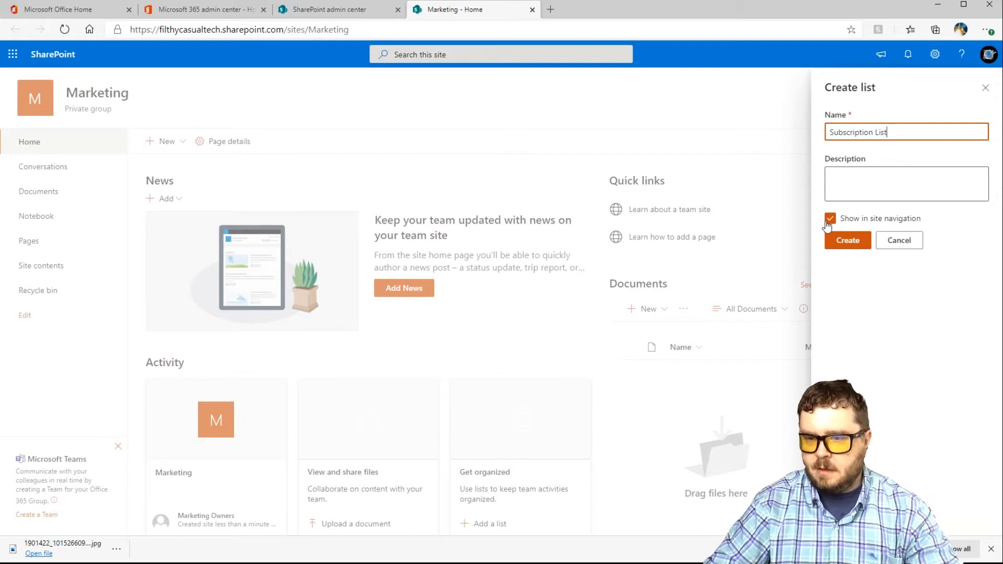
pyautogui.click(830, 221)
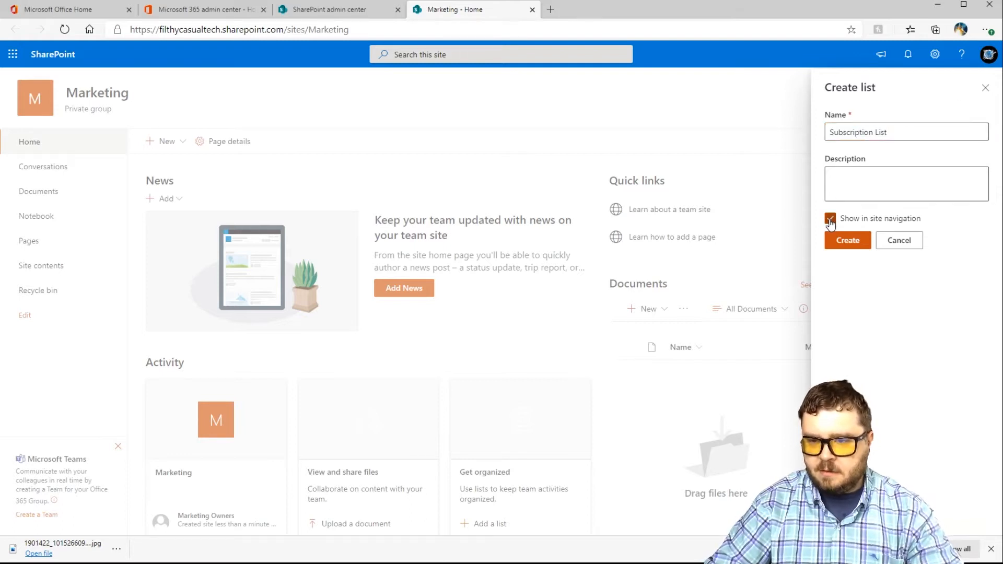
pyautogui.click(846, 244)
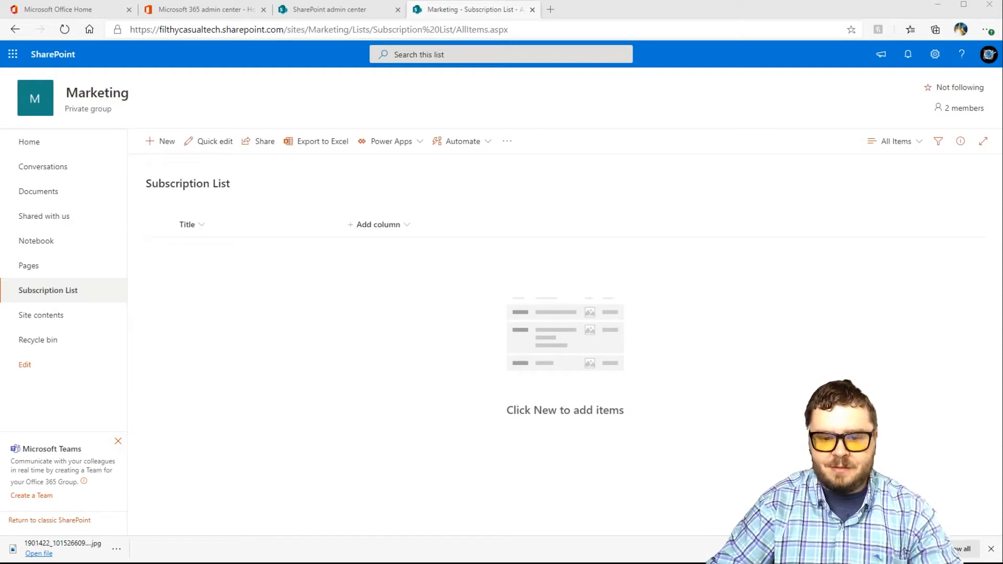
pyautogui.click(405, 226)
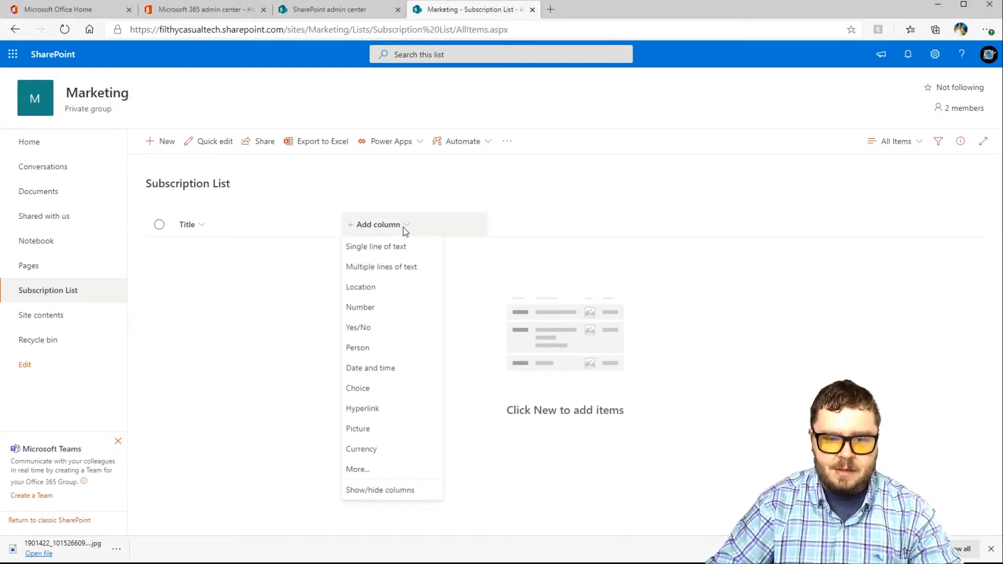
pyautogui.click(380, 248)
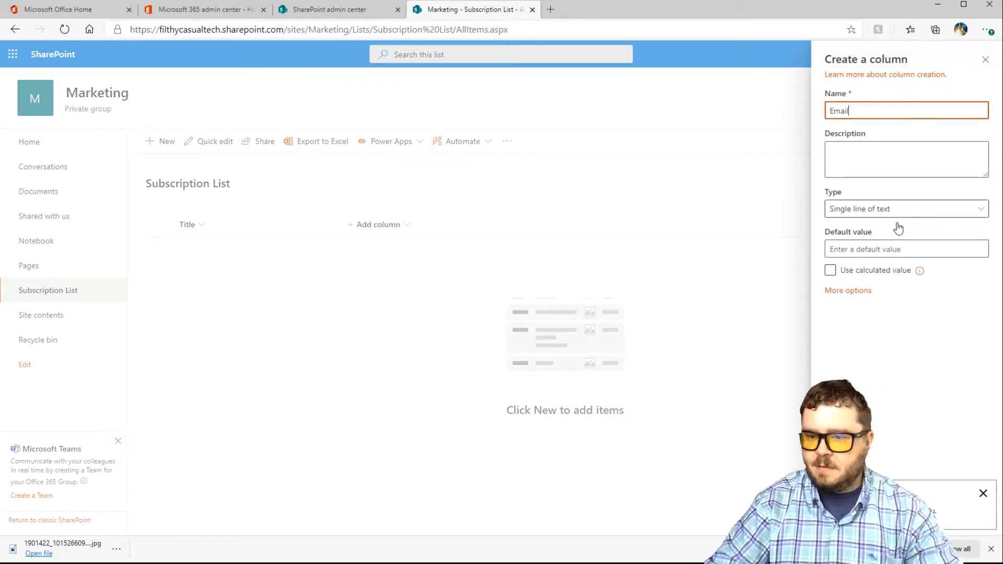
pyautogui.click(983, 493)
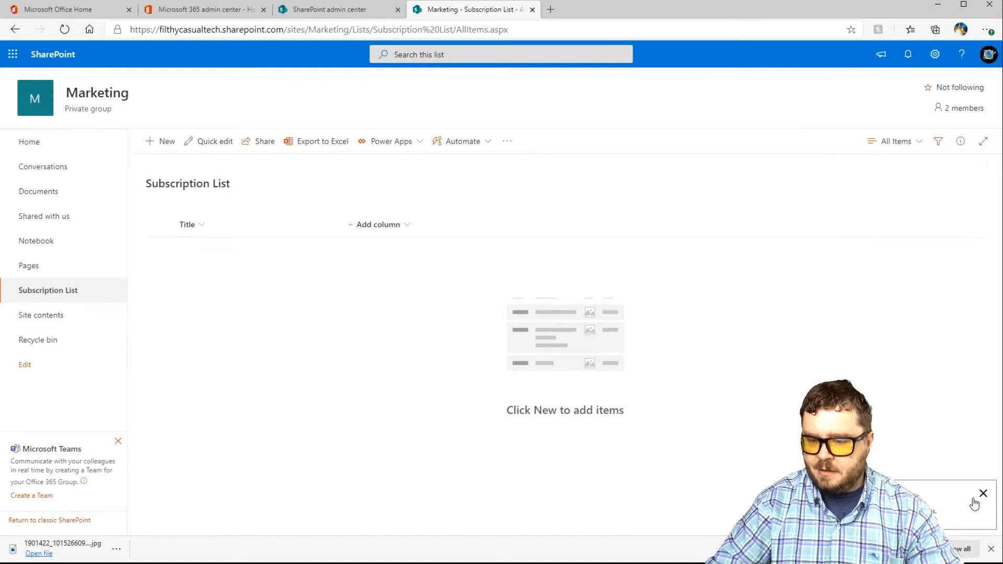
# Add a single line of text column named Email to the Subscription List
pyautogui.click(393, 226)
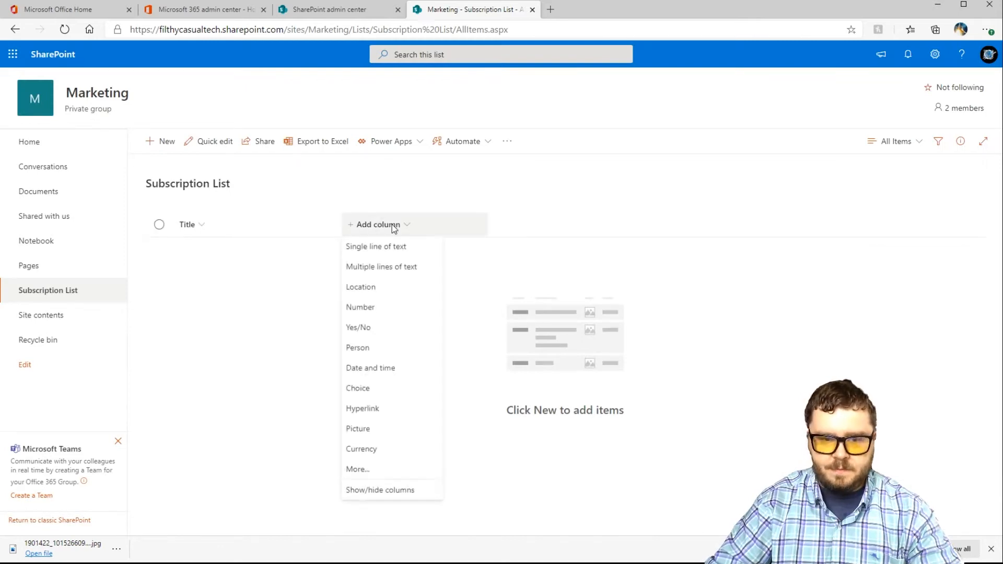
pyautogui.click(389, 248)
pyautogui.write('Em')
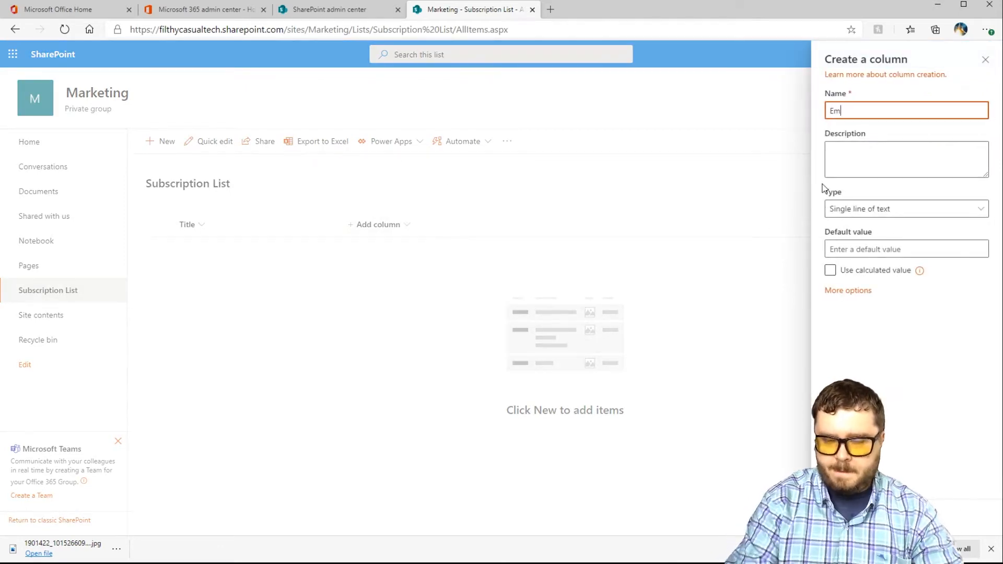
pyautogui.write('ail')
pyautogui.press('Return')
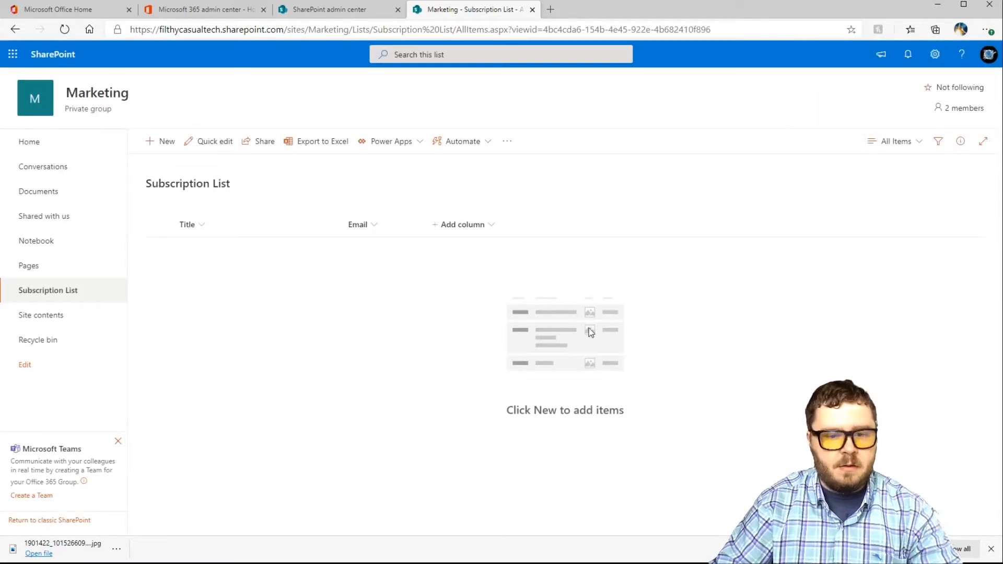
# Add a Yes/No column named Subscribed with the default value No to the Subscription List
pyautogui.click(463, 224)
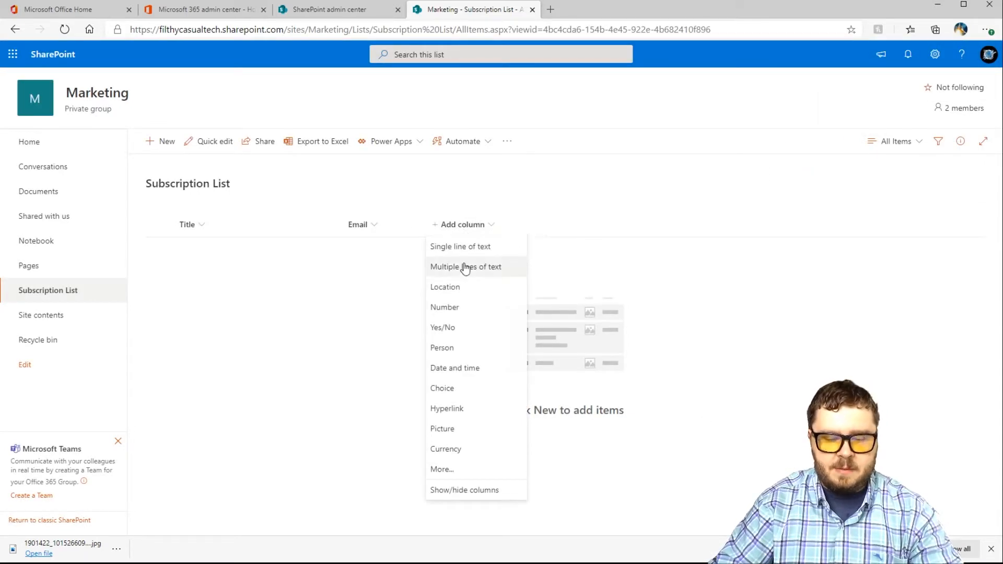
pyautogui.click(447, 328)
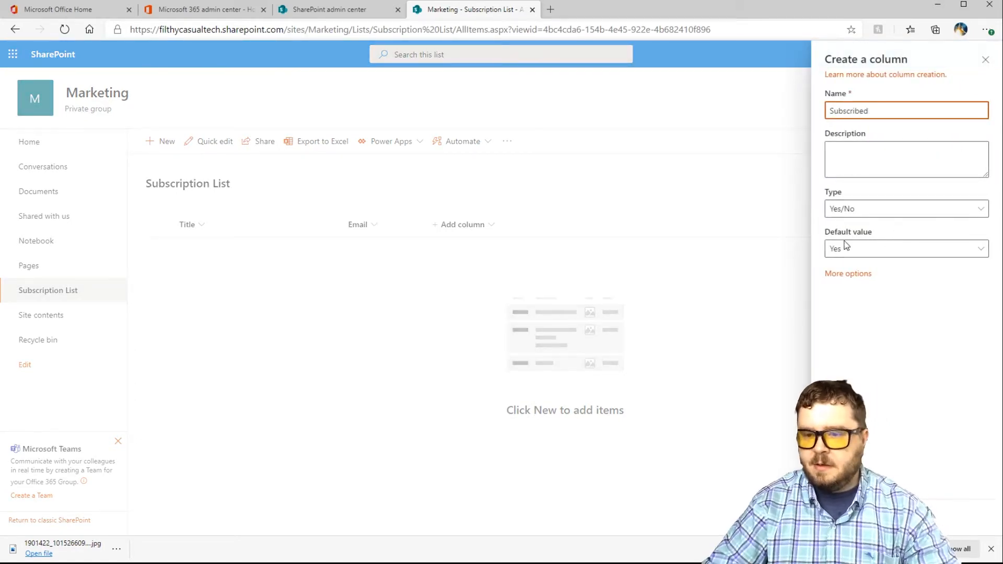
pyautogui.click(979, 249)
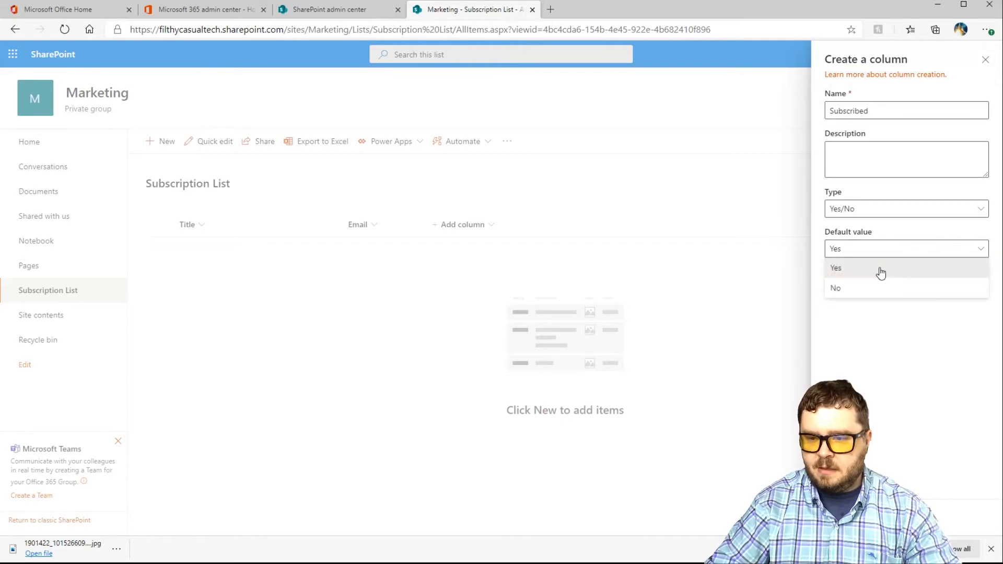
pyautogui.click(836, 288)
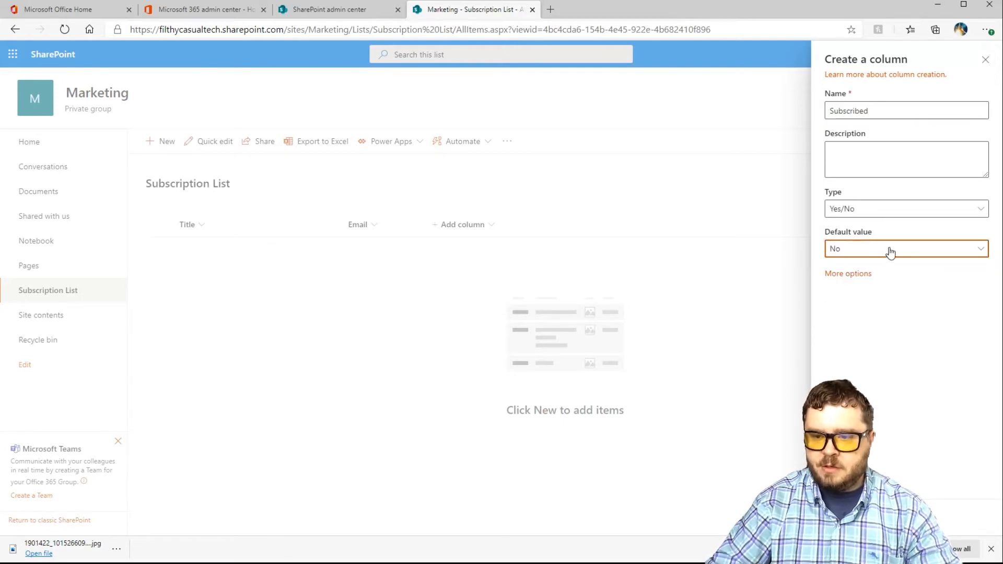
pyautogui.click(845, 517)
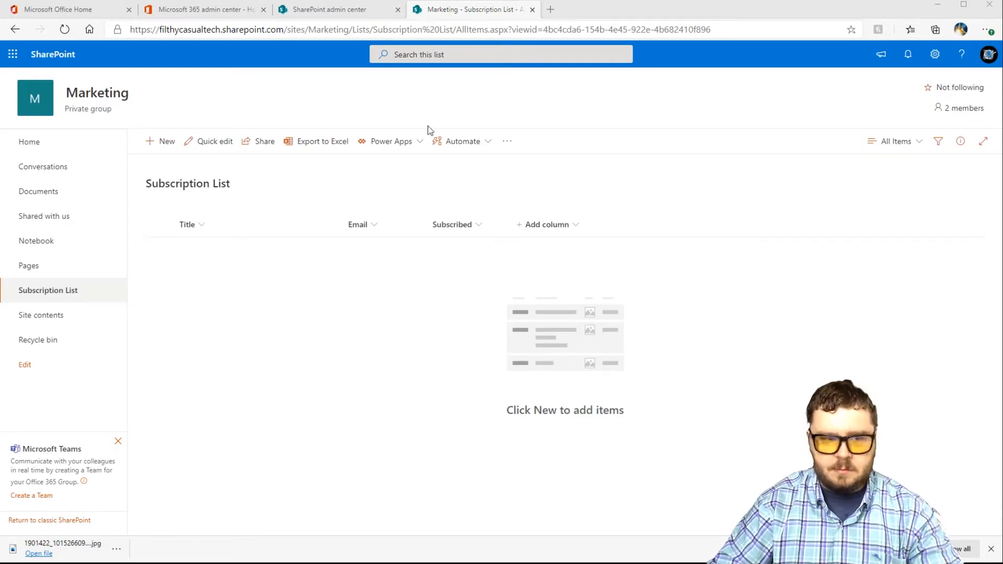
# In the list's advanced settings, limit item-level read access and create and edit access to items created by the user, and save
pyautogui.click(232, 105)
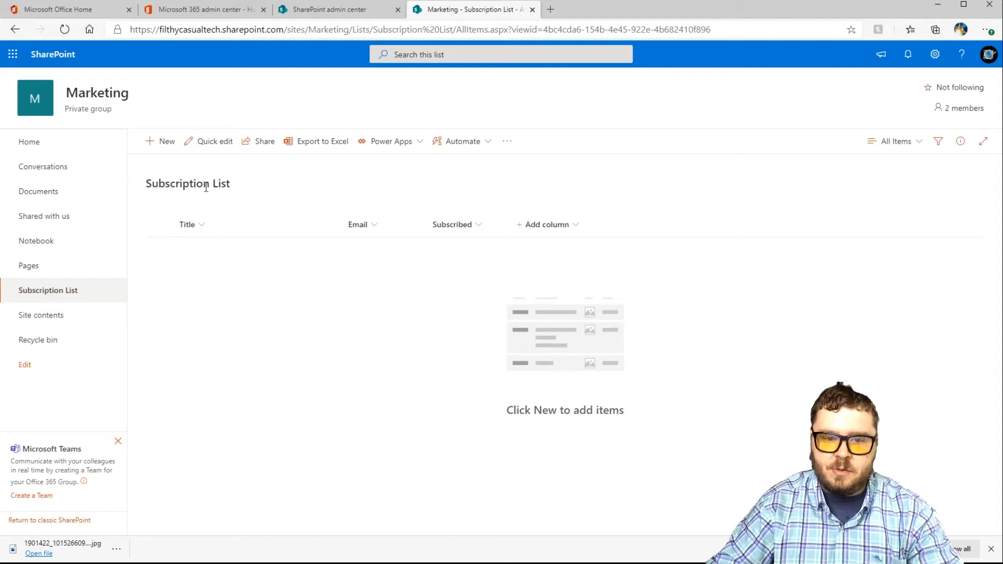
pyautogui.click(935, 55)
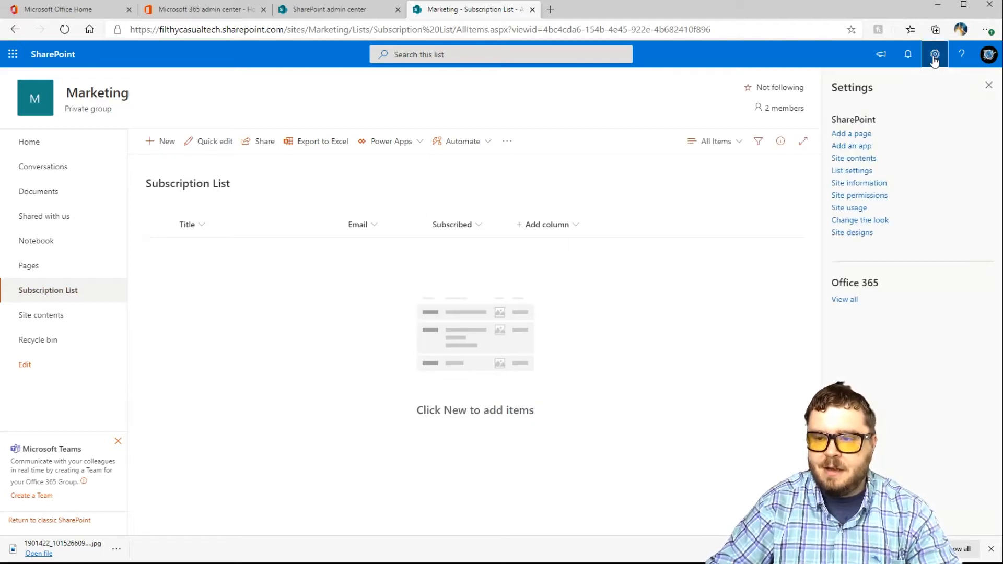
pyautogui.click(853, 174)
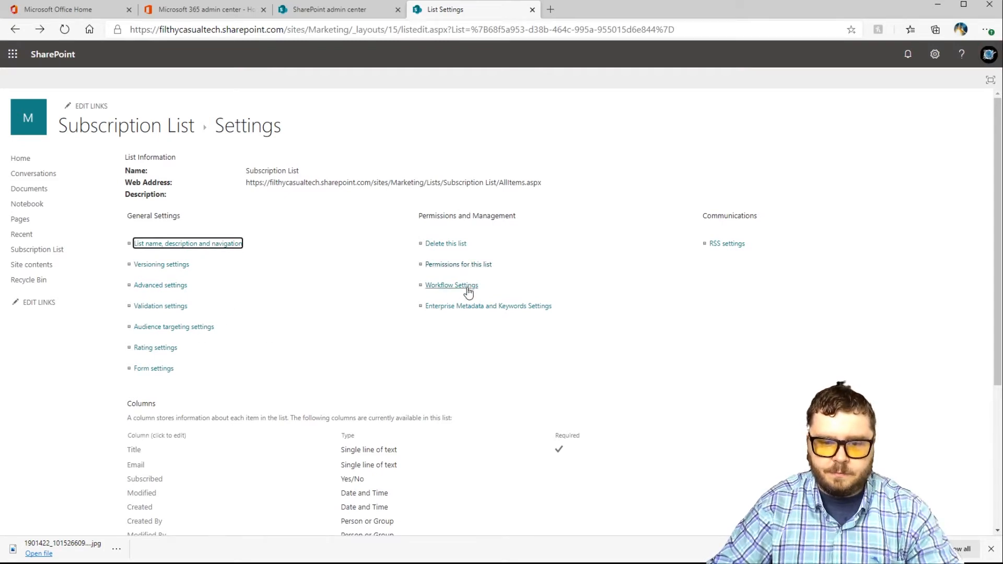
pyautogui.click(161, 285)
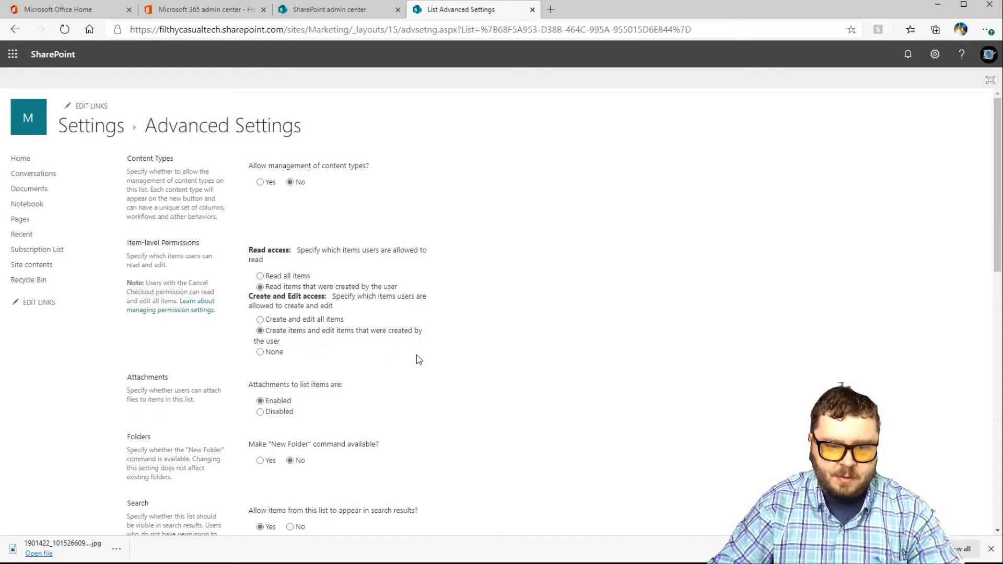
pyautogui.scroll(-1, 444, 348)
pyautogui.scroll(1, 455, 341)
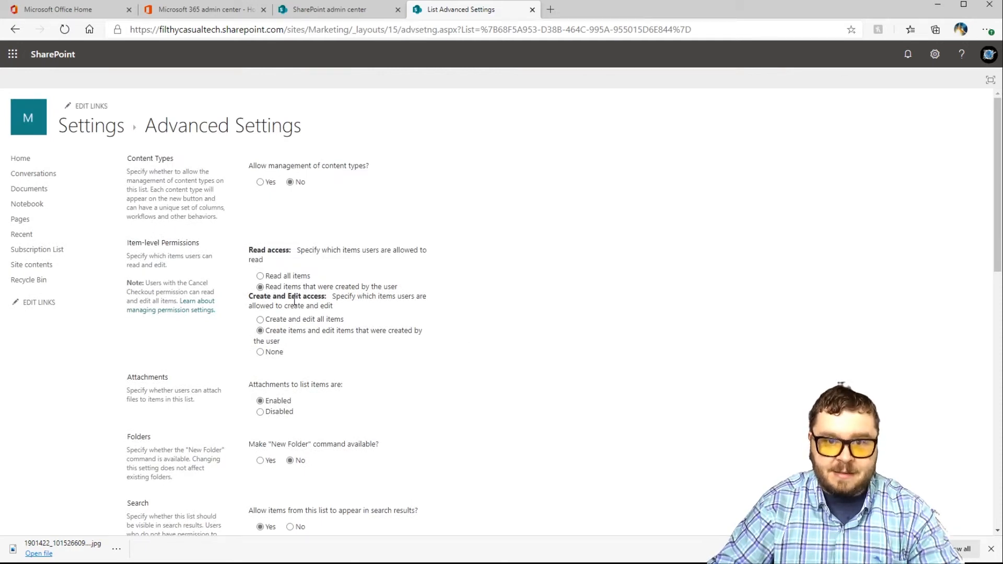
pyautogui.click(992, 548)
pyautogui.scroll(-15, 600, 372)
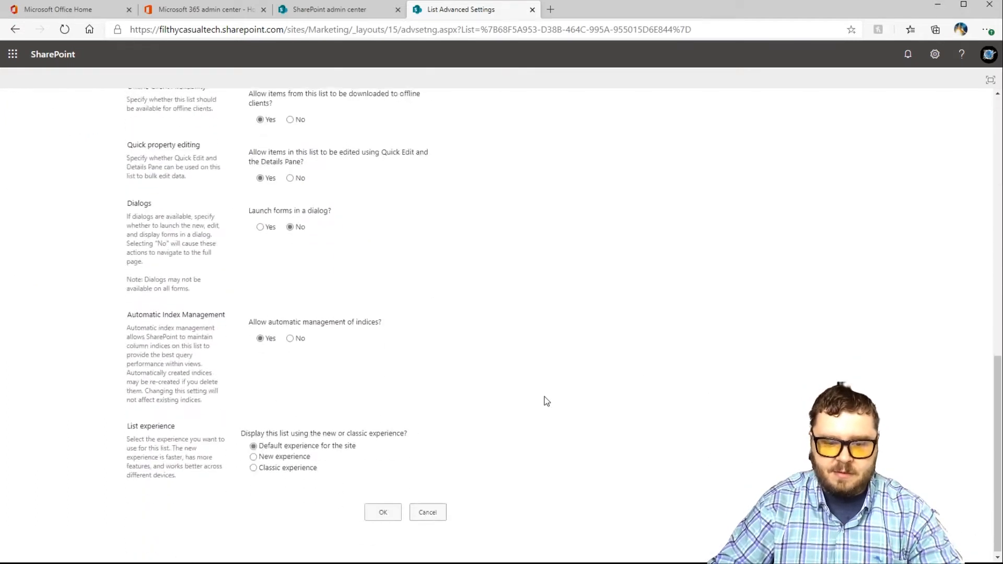
pyautogui.click(381, 511)
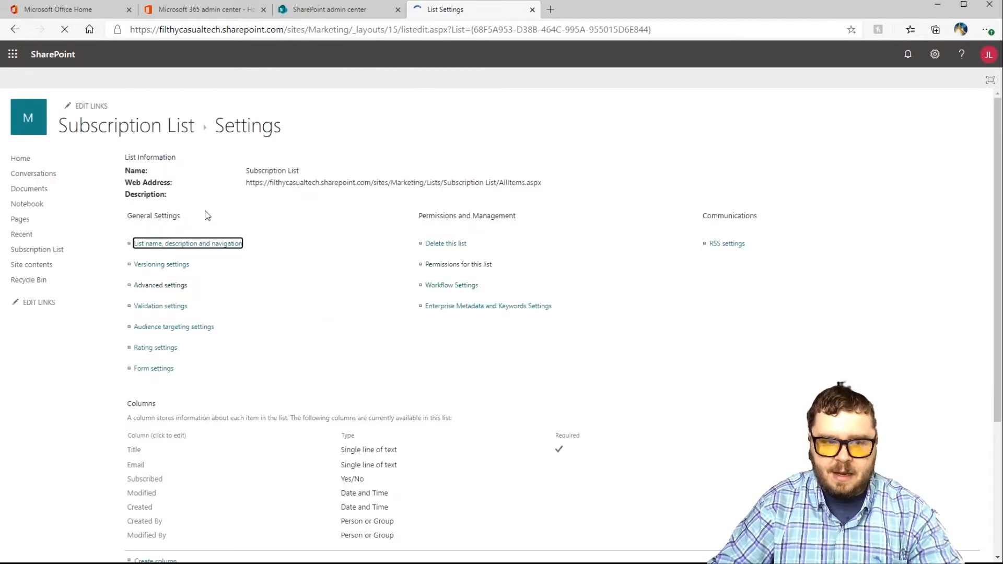
# Return to the Subscription List and dismiss the Microsoft Teams suggestion
pyautogui.click(36, 250)
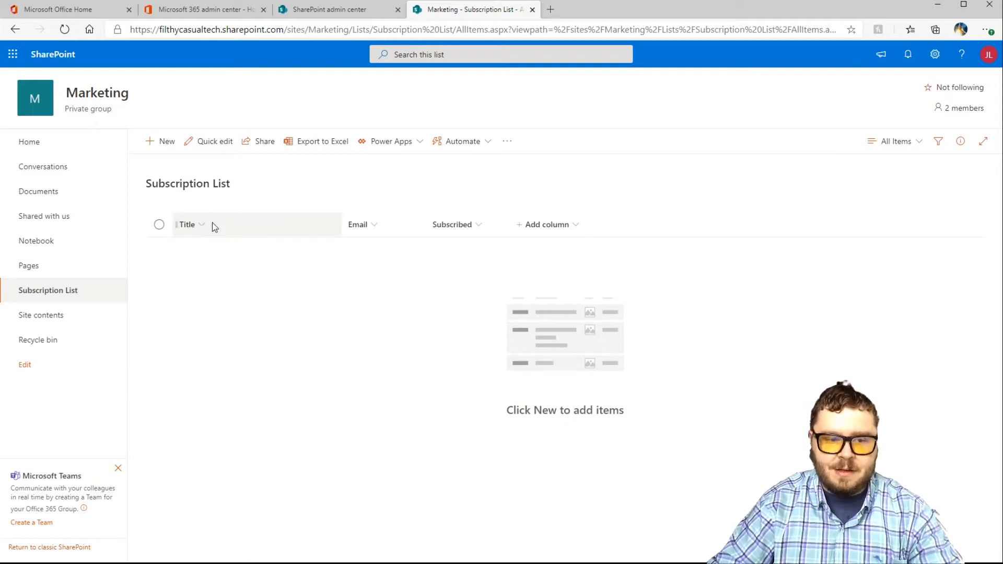
pyautogui.click(118, 469)
pyautogui.click(525, 333)
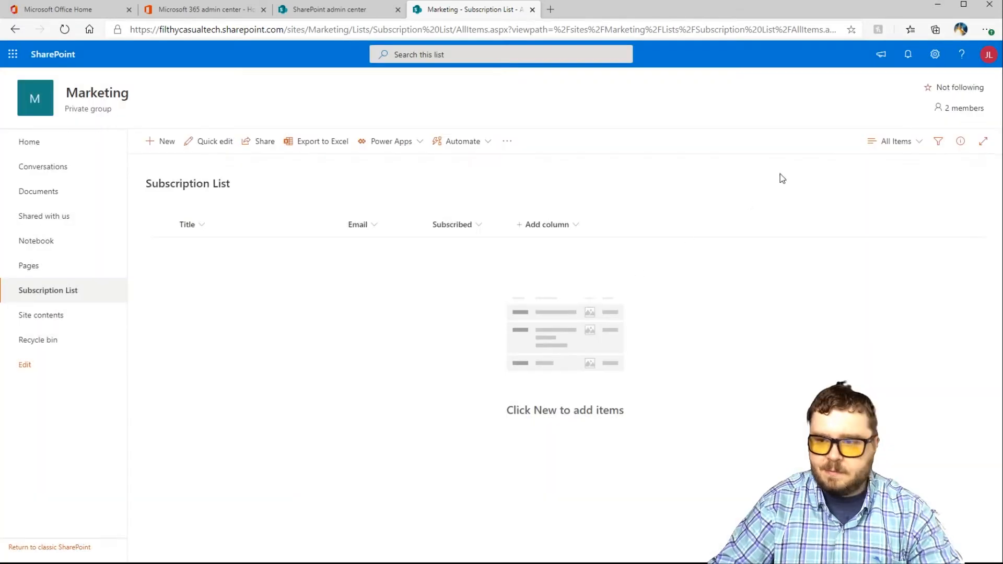
# Close the Subscription List and switch to Power Apps at make.powerapps.com
pyautogui.hotkey('ctrl', 'w')
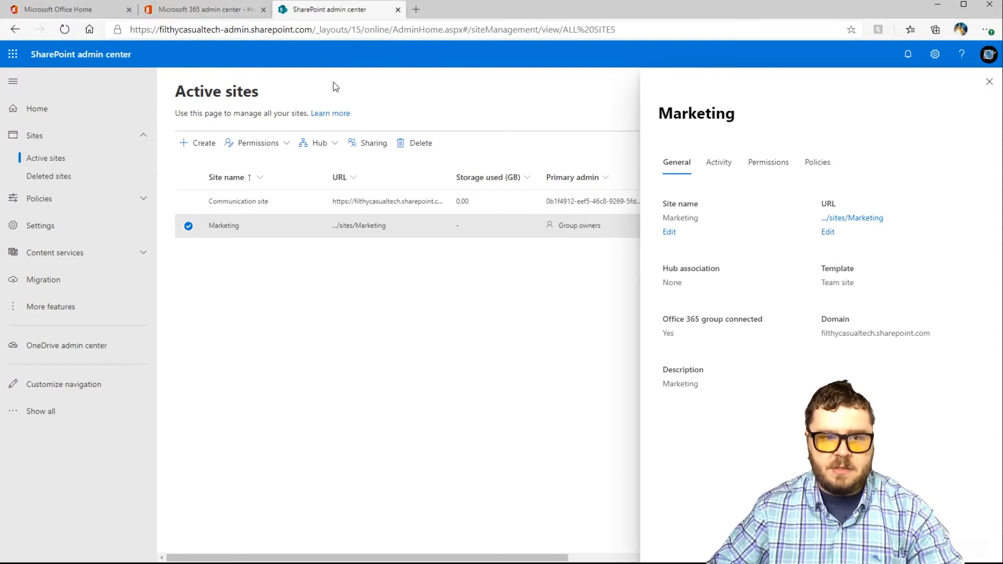
pyautogui.click(405, 31)
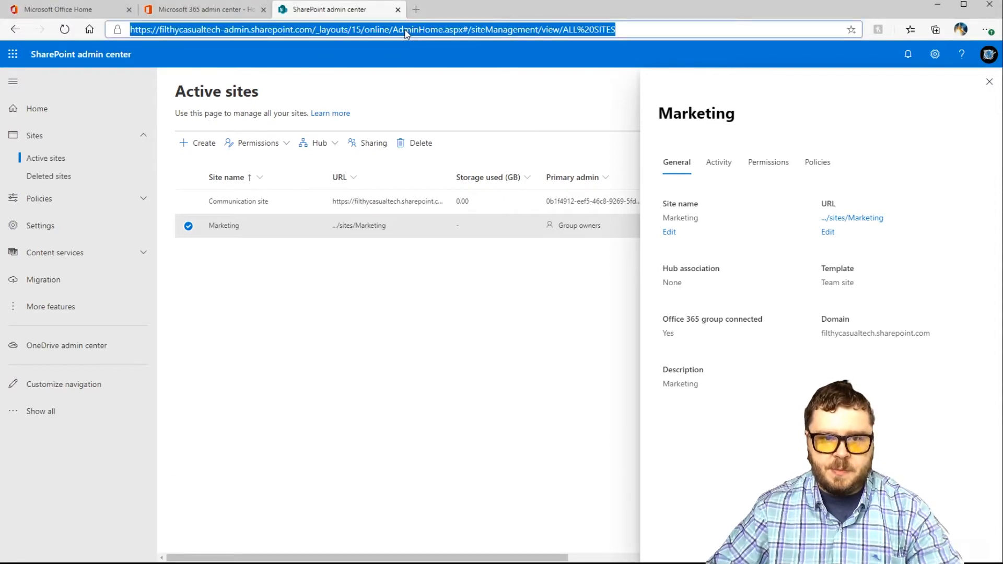
pyautogui.write('make')
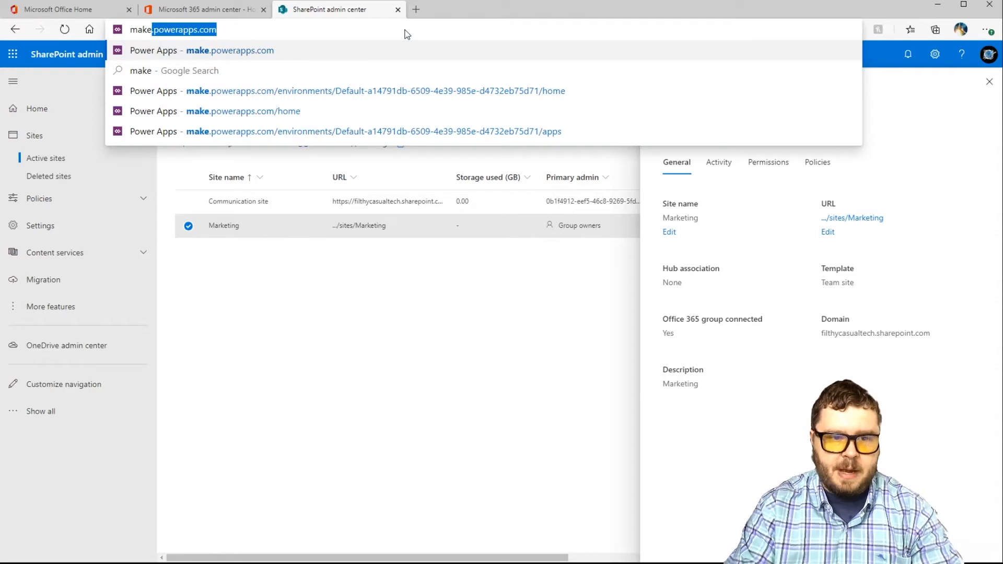
pyautogui.press('Return')
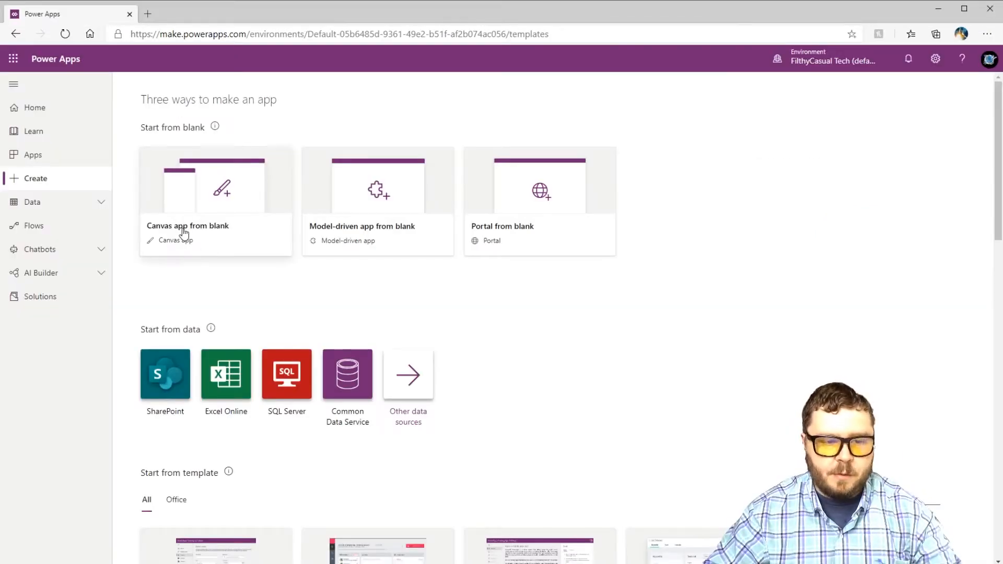
# Create a blank canvas app named Subscription App in the Tablet format
pyautogui.click(184, 230)
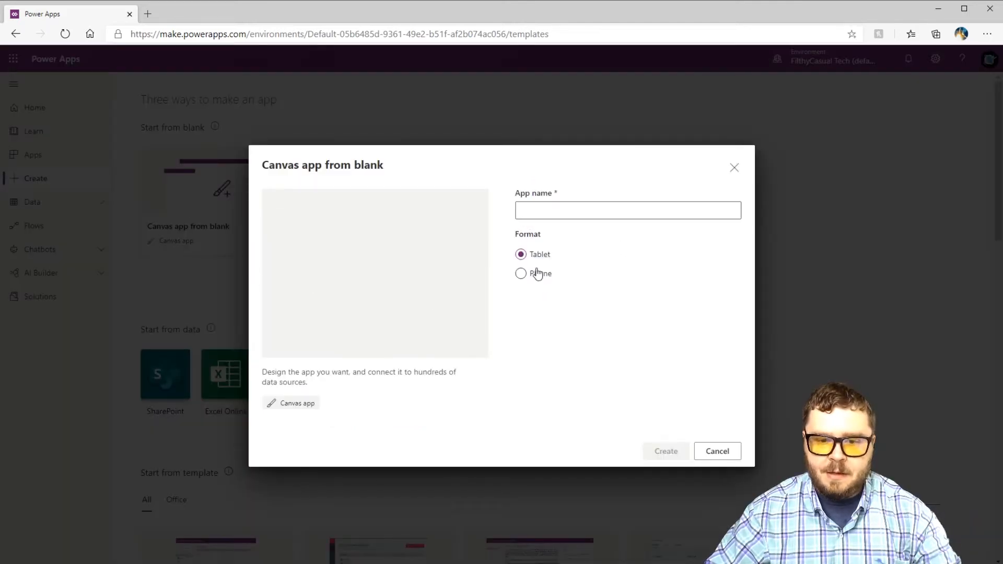
pyautogui.click(552, 209)
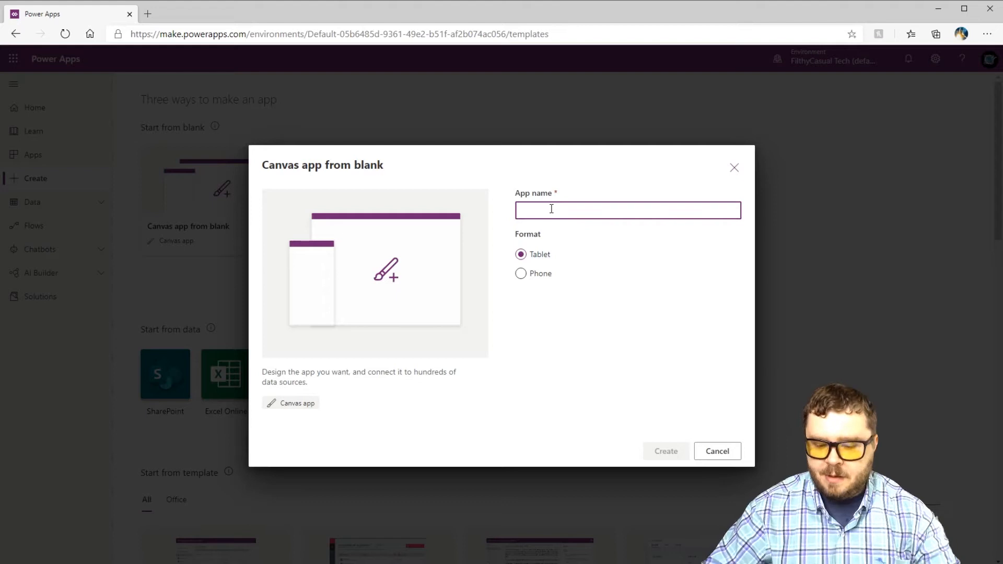
pyautogui.write('Susb')
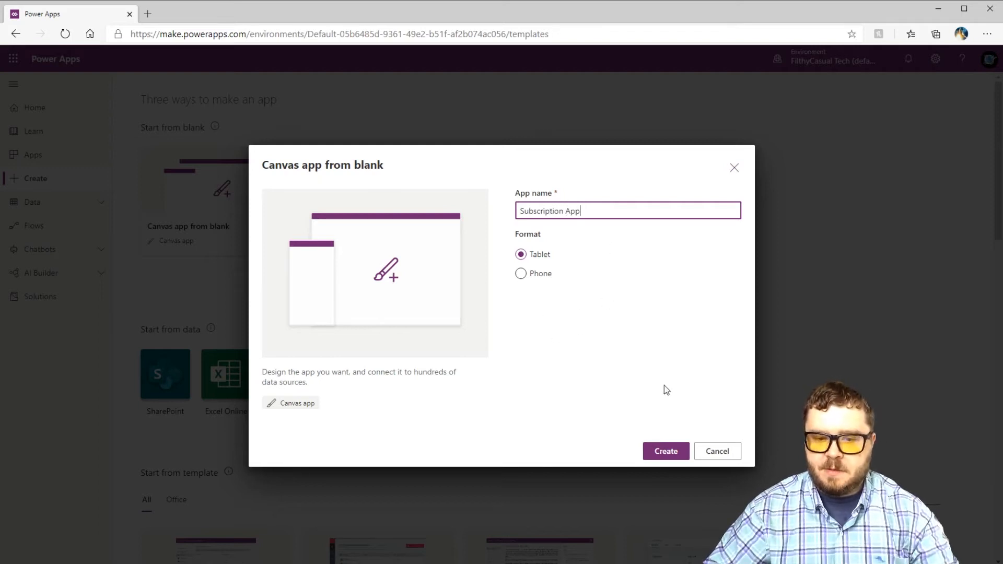
pyautogui.click(670, 451)
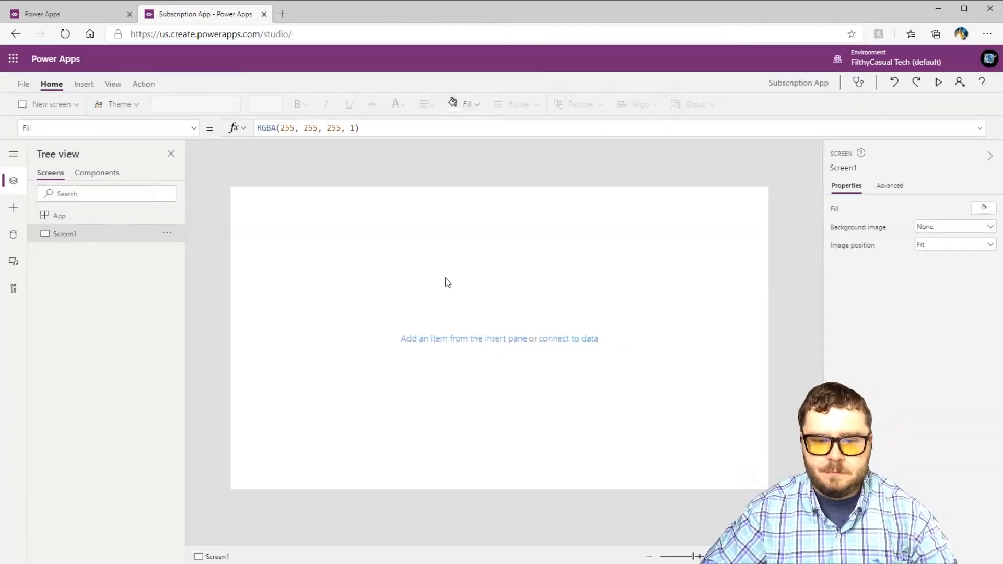
# In the app's screen size and orientation settings, choose the Custom size
pyautogui.click(23, 84)
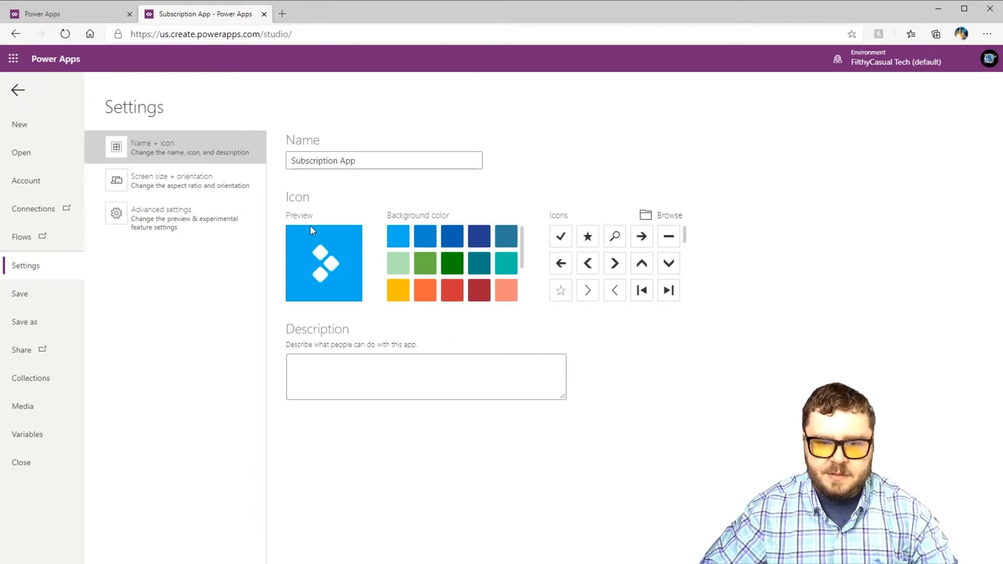
pyautogui.click(170, 188)
pyautogui.scroll(-2, 290, 374)
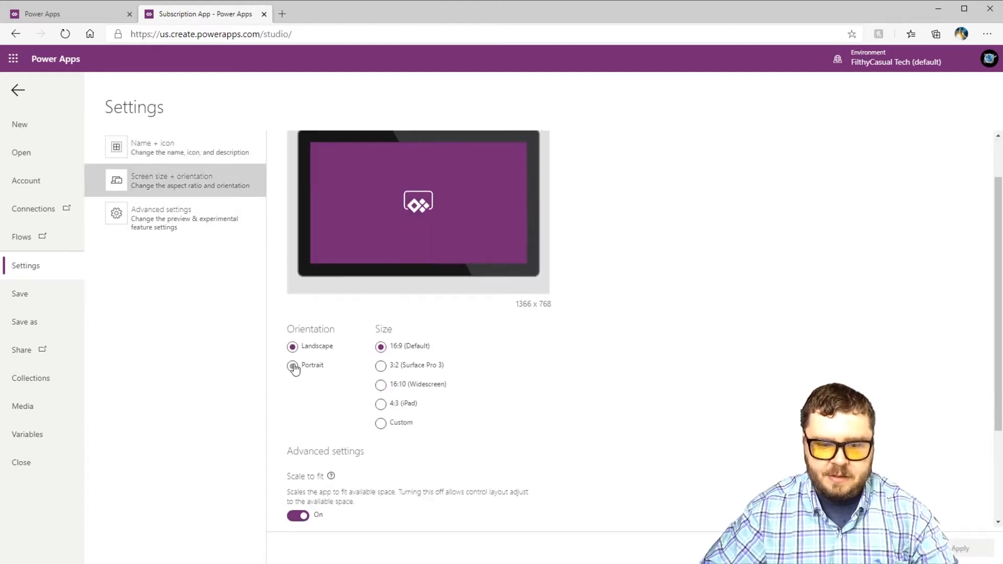
pyautogui.scroll(-1, 345, 364)
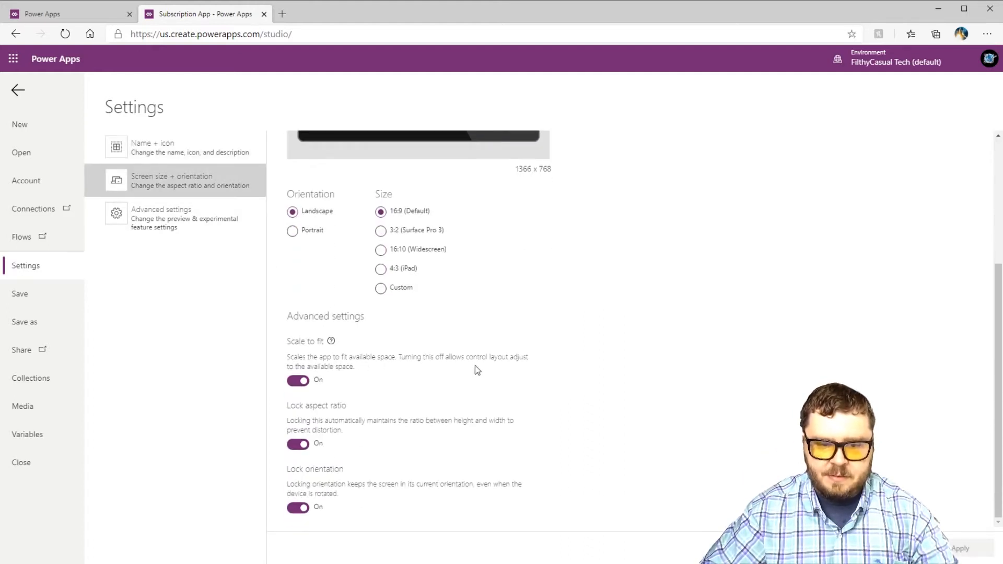
pyautogui.click(381, 288)
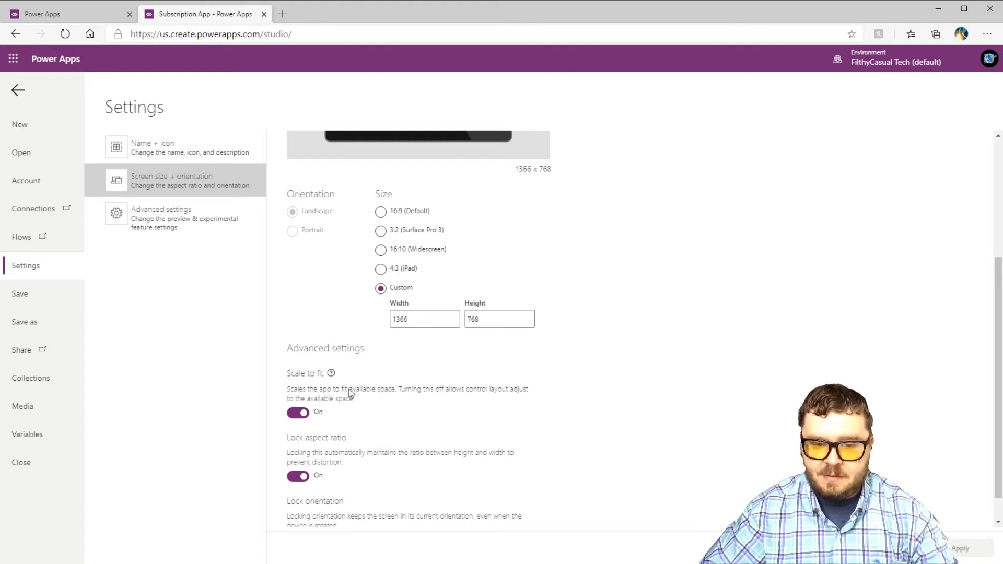
# Set the custom screen size to width 362 and height 154, and apply it
pyautogui.click(217, 367)
pyautogui.moveTo(493, 321); pyautogui.dragTo(446, 318)
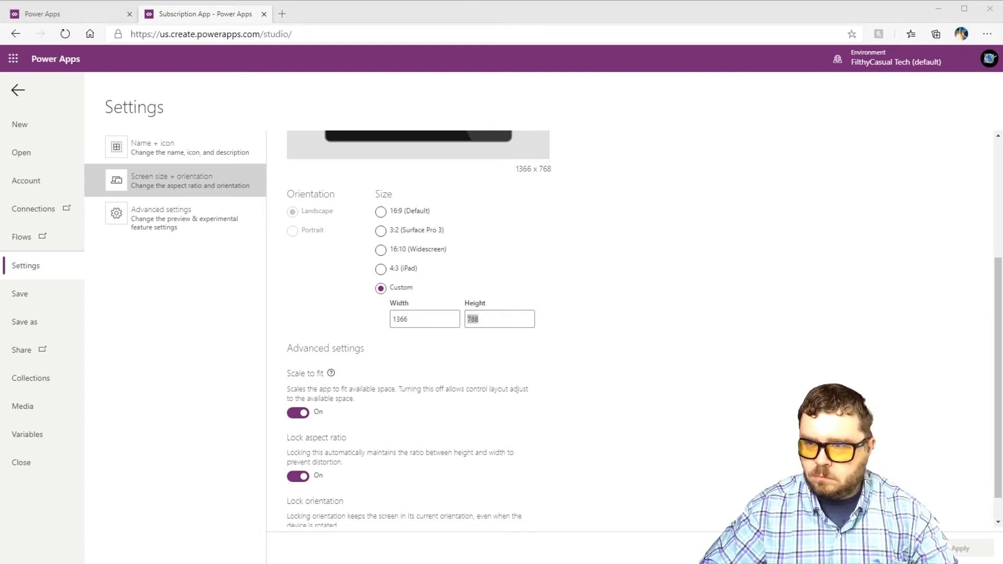
pyautogui.moveTo(415, 329); pyautogui.dragTo(341, 328)
pyautogui.write('365')
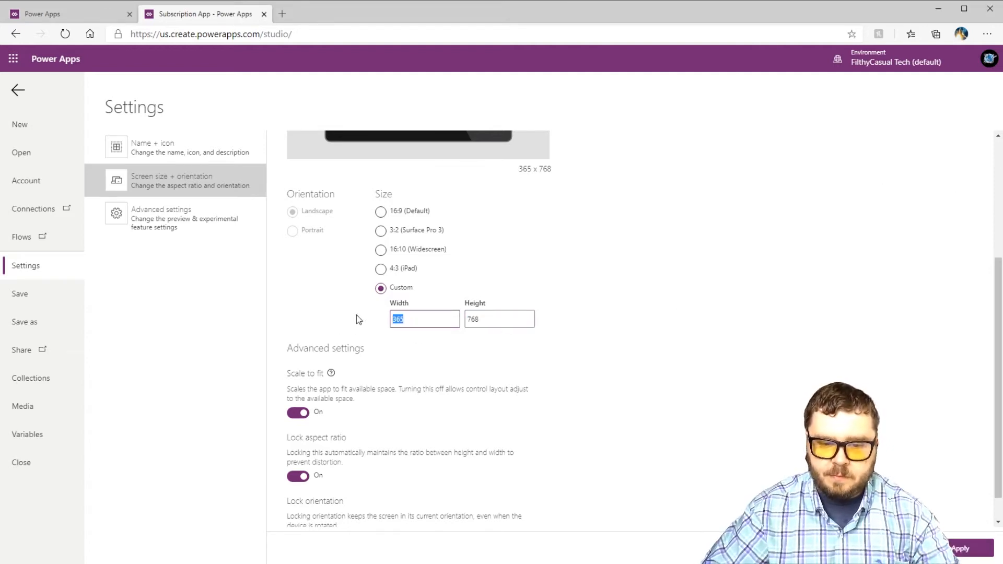
pyautogui.write('369')
pyautogui.press('BackSpace')
pyautogui.write('2')
pyautogui.press('Tab')
pyautogui.write('154')
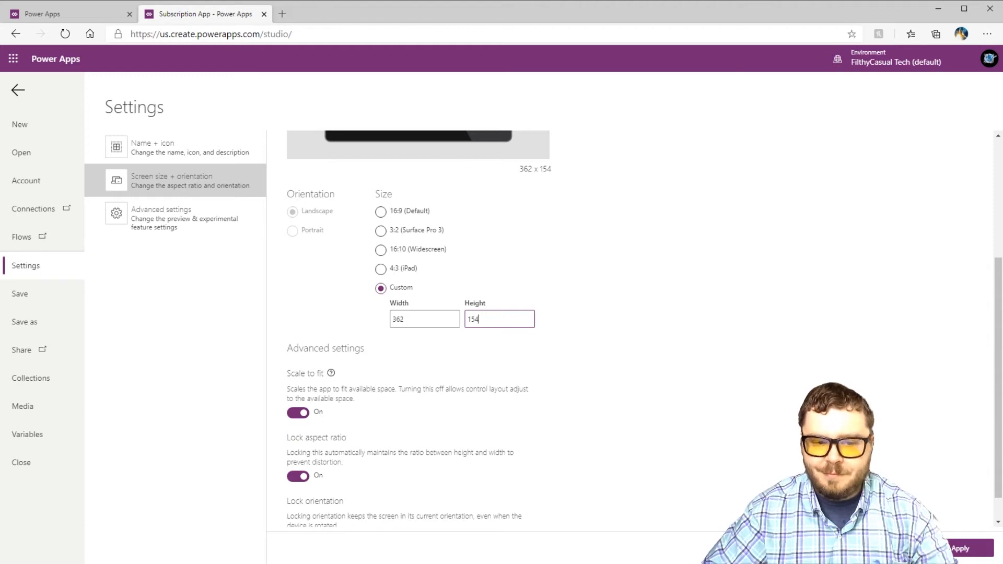
pyautogui.click(970, 549)
pyautogui.click(519, 345)
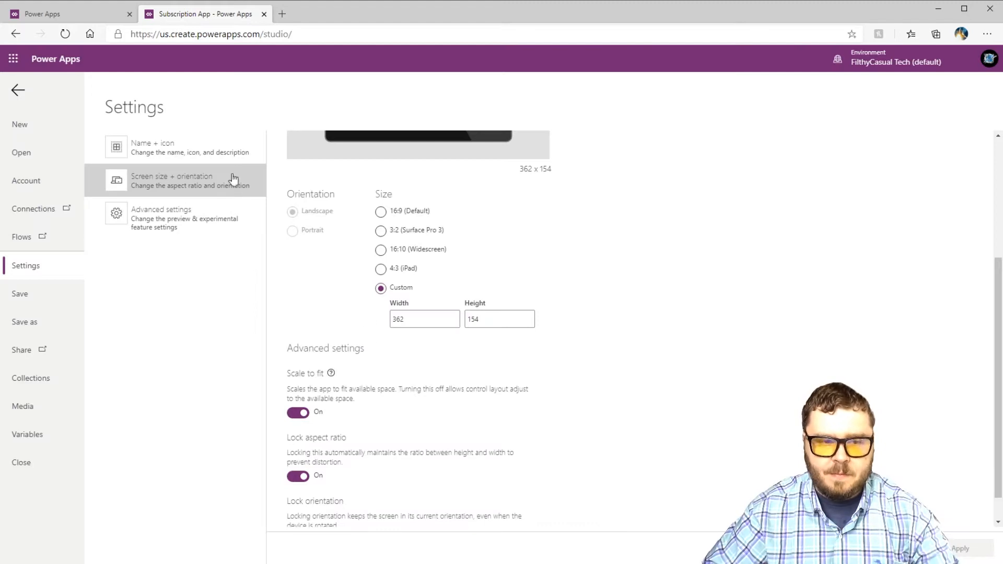
# Give the app the framed person icon on a dark blue background
pyautogui.click(167, 147)
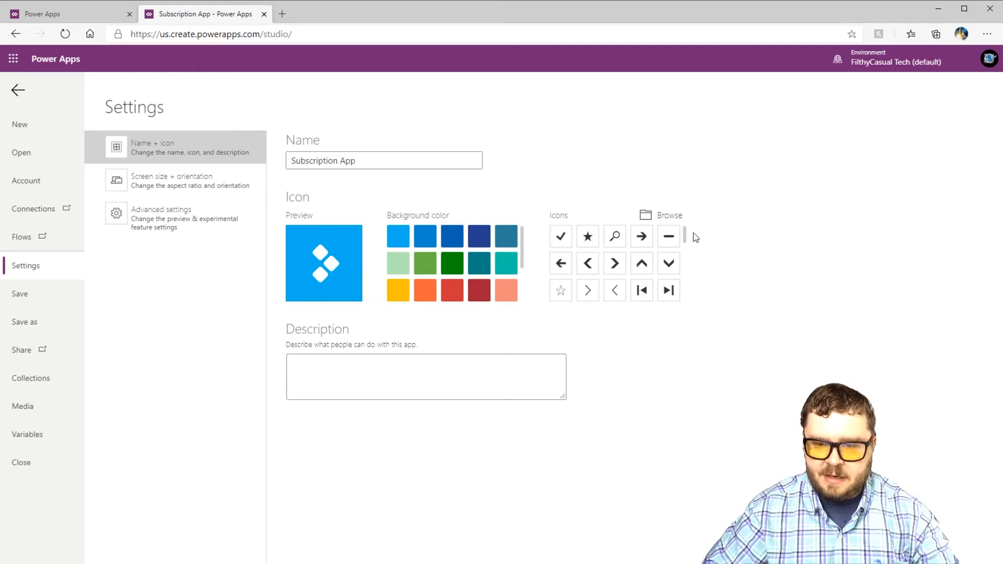
pyautogui.moveTo(687, 239); pyautogui.dragTo(685, 278)
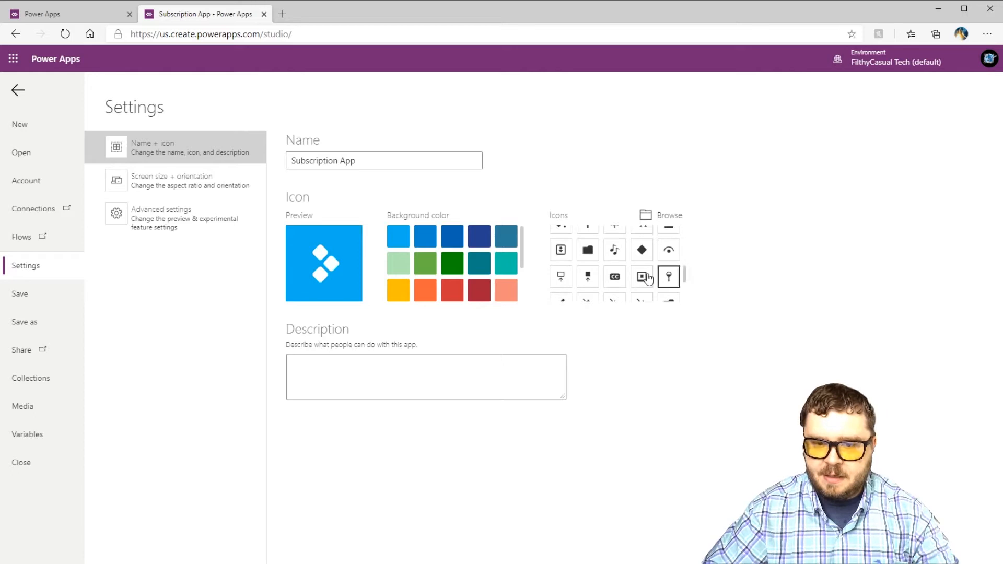
pyautogui.click(561, 255)
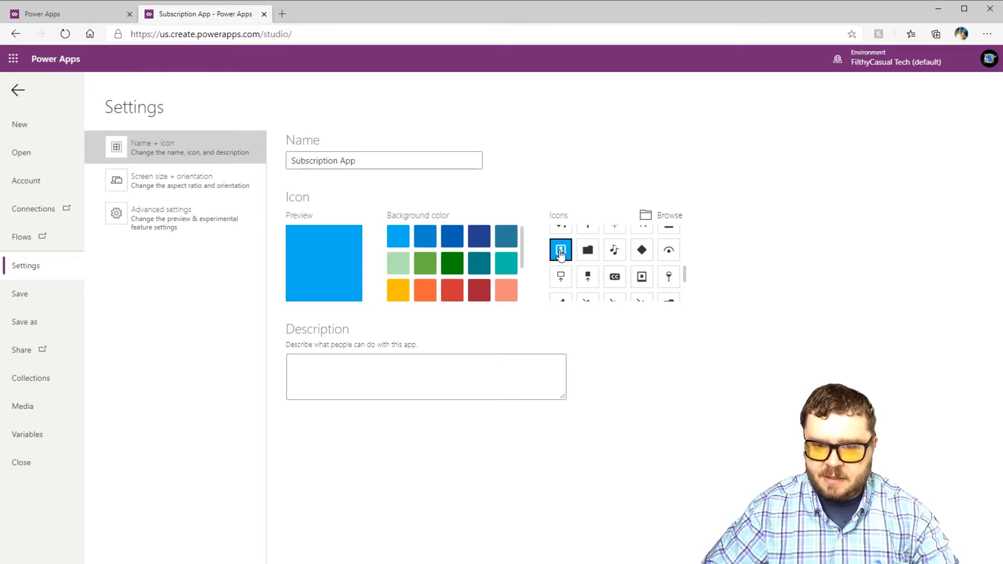
pyautogui.click(479, 236)
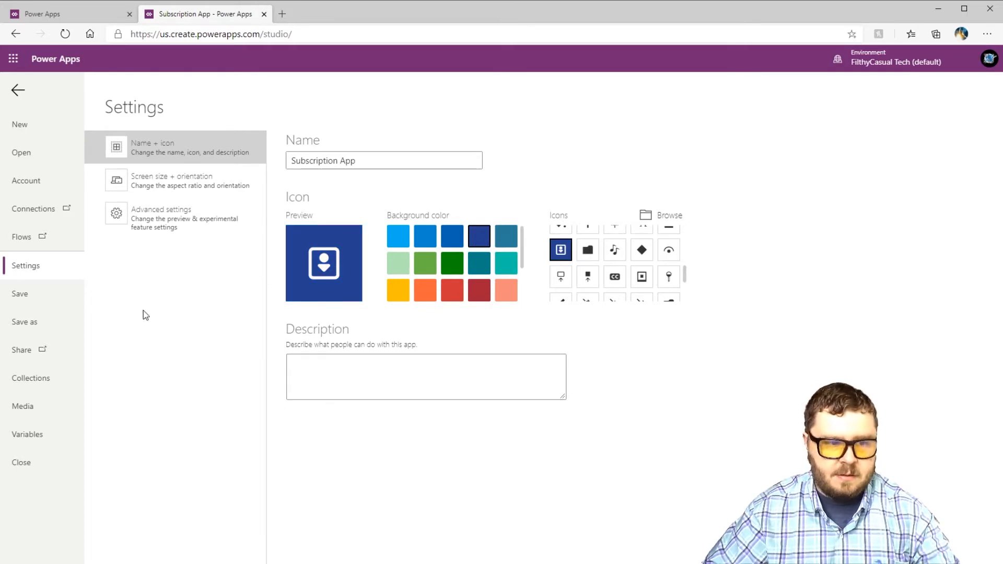
# Save the app to the cloud as Subscription App and return to the canvas
pyautogui.click(22, 295)
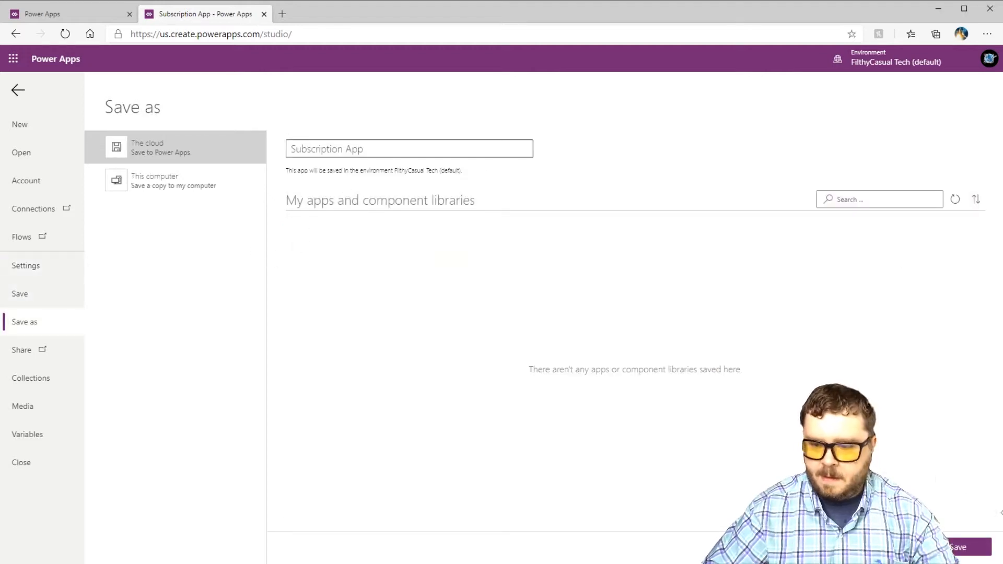
pyautogui.click(966, 545)
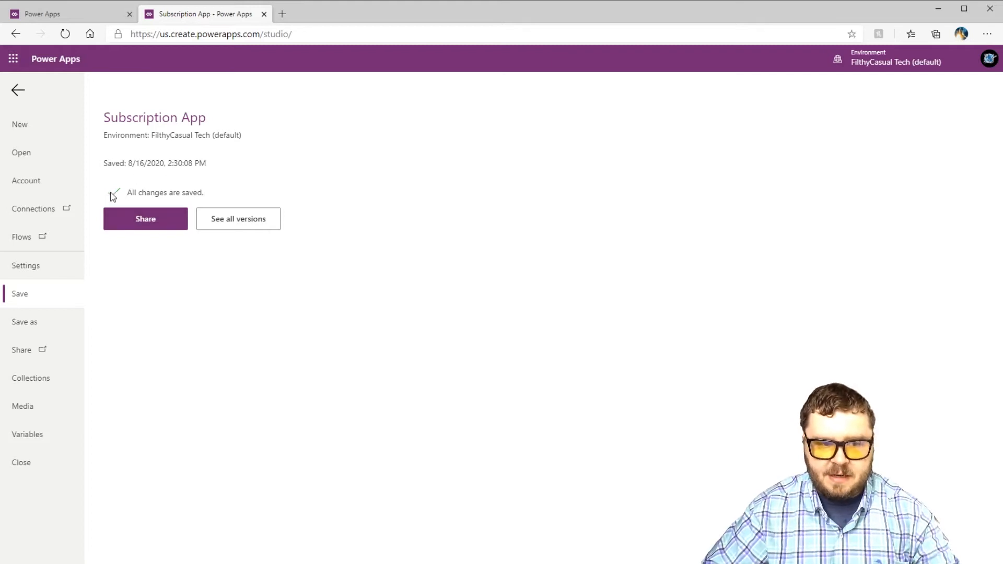
pyautogui.click(16, 90)
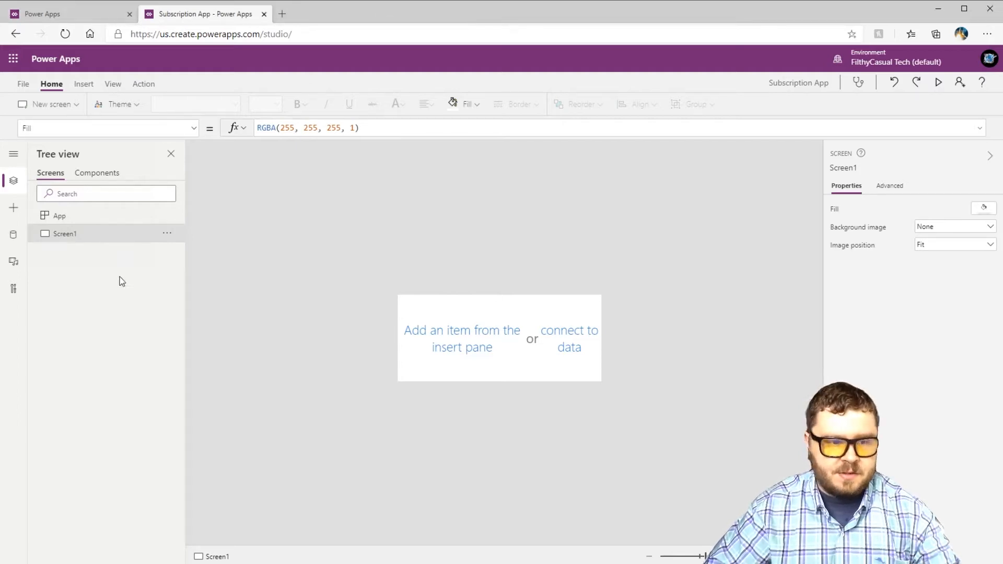
# Add the Office 365 Users connector to the app's data sources
pyautogui.click(13, 235)
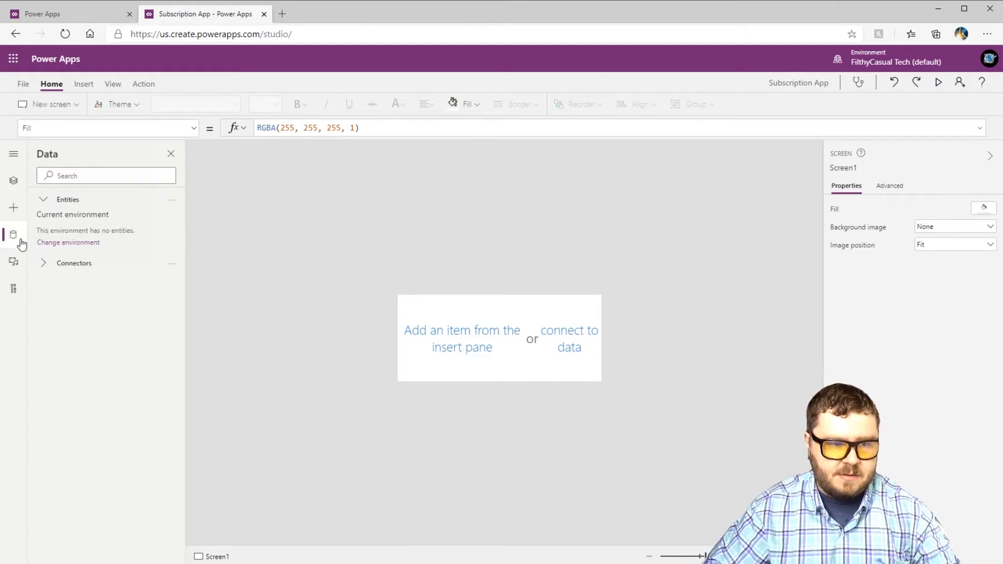
pyautogui.click(12, 237)
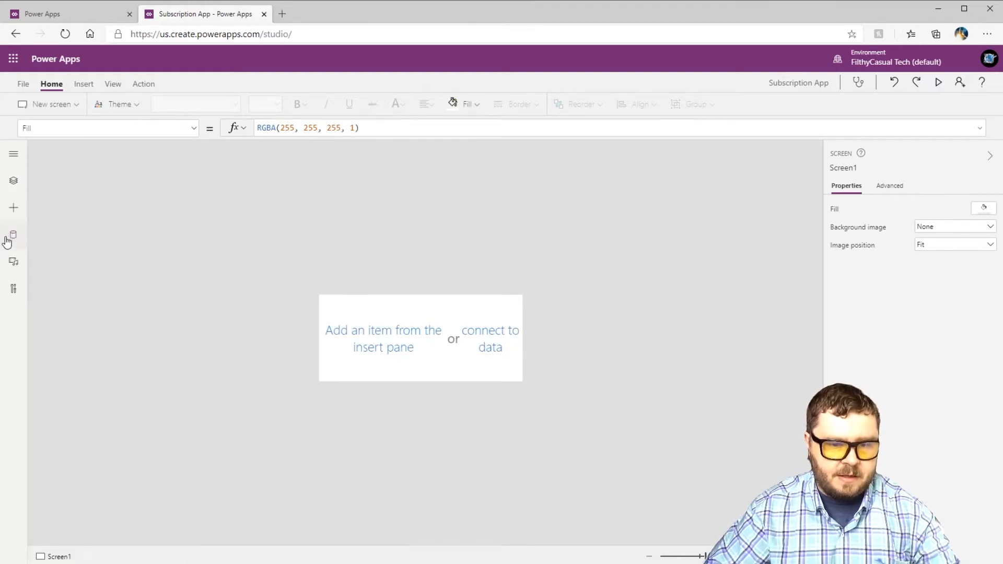
pyautogui.click(7, 239)
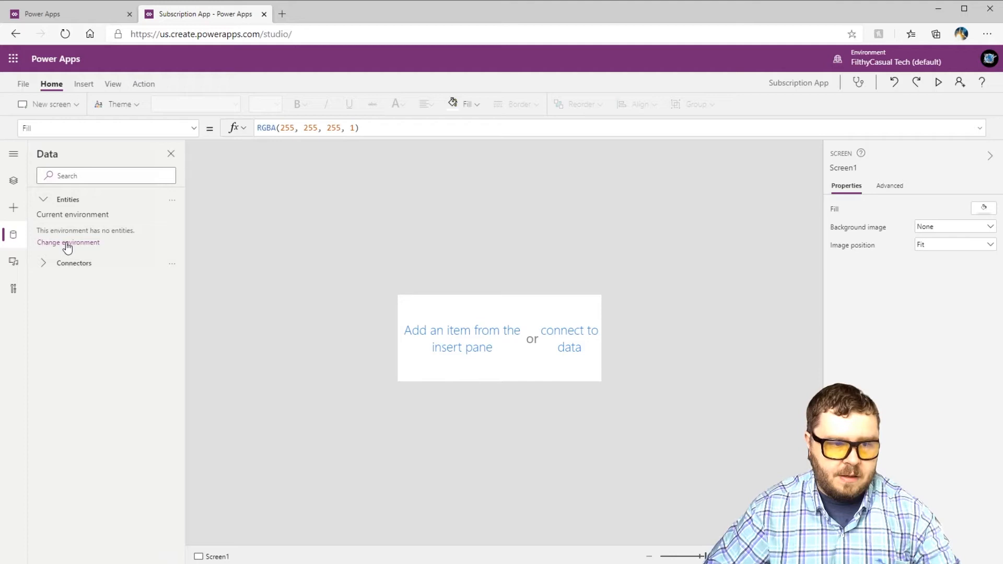
pyautogui.click(44, 263)
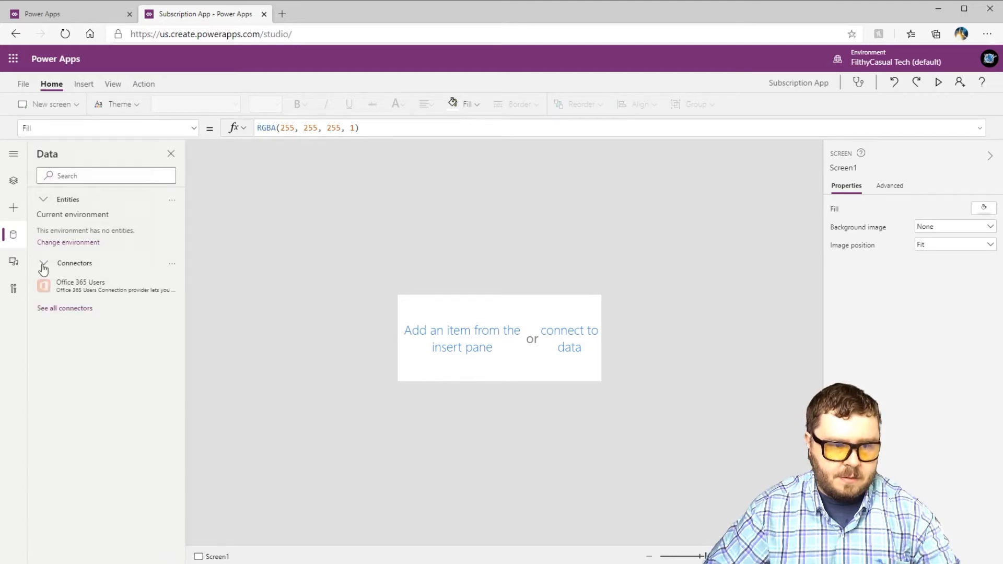
pyautogui.click(92, 286)
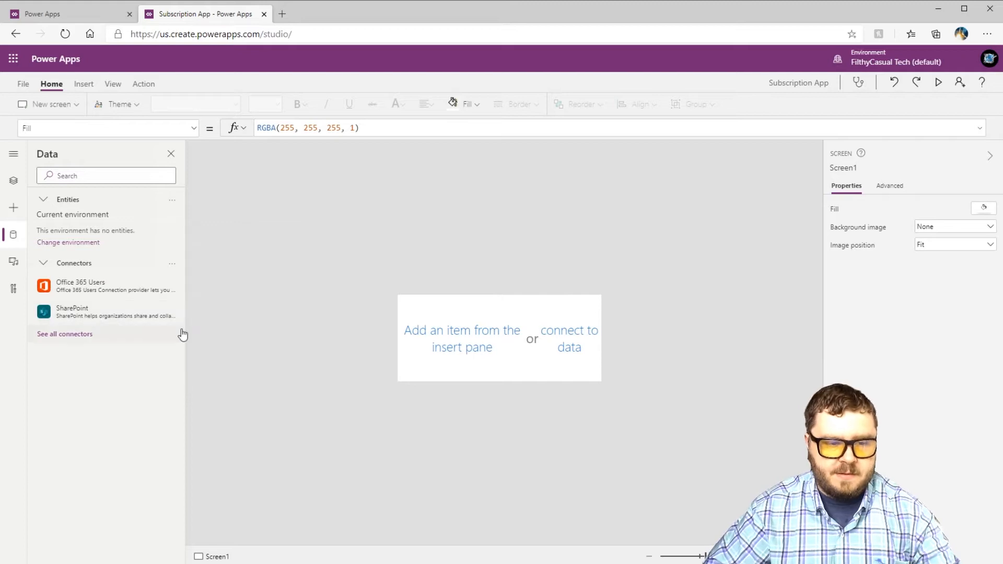
pyautogui.moveTo(113, 370)
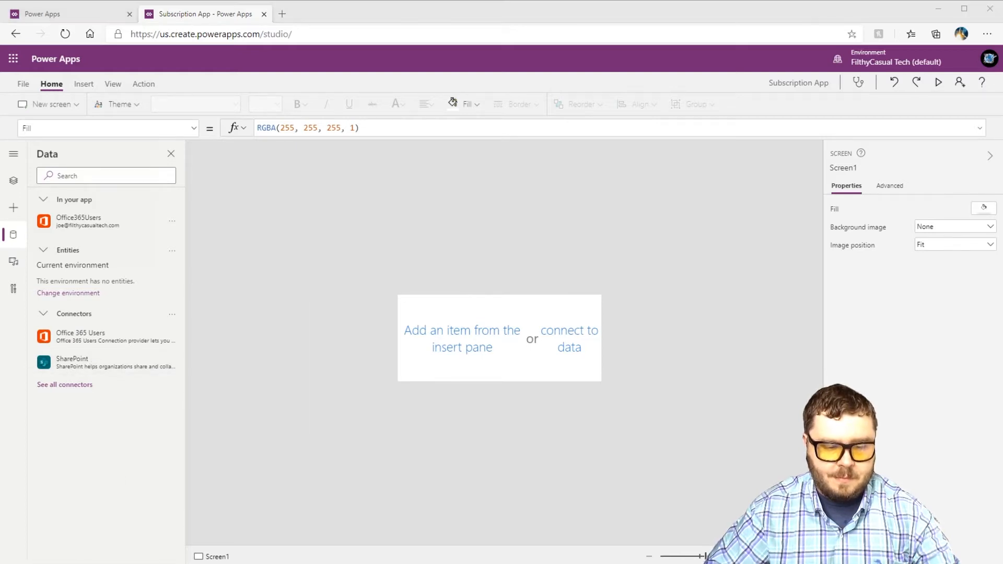
pyautogui.click(372, 13)
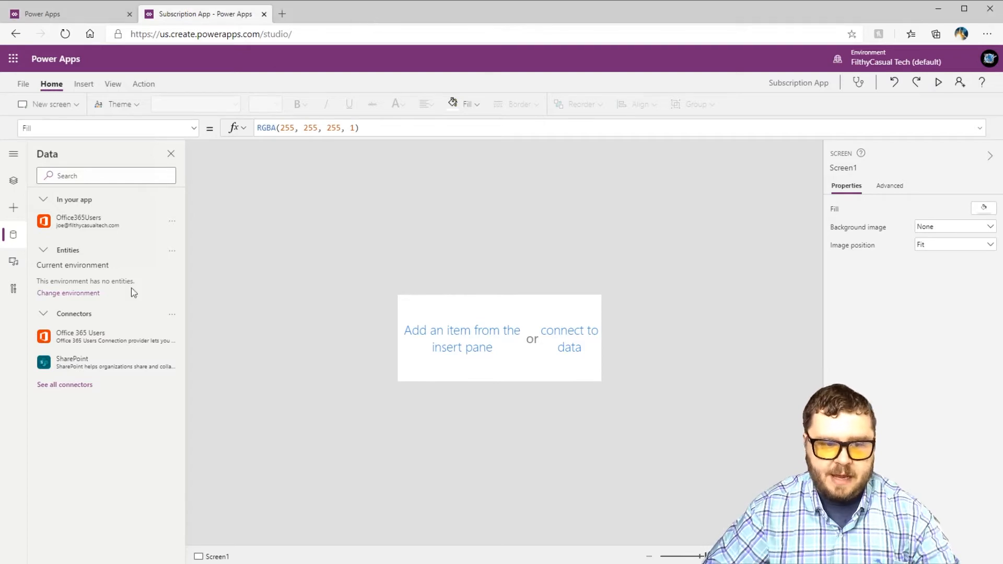
# Find the SharePoint connector by searching for "share" and connect it directly through cloud services
pyautogui.click(62, 370)
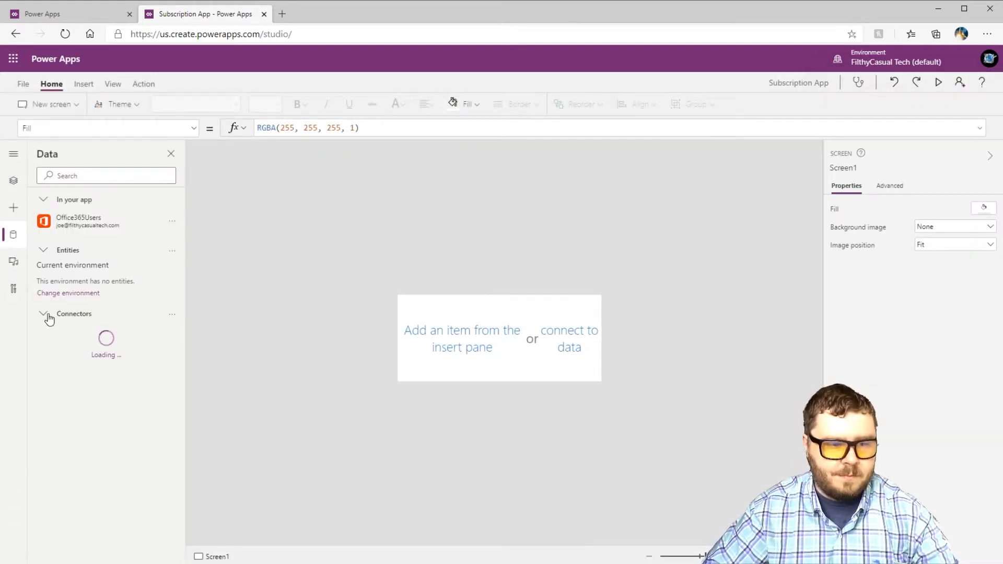
pyautogui.click(45, 315)
pyautogui.click(71, 315)
pyautogui.click(60, 388)
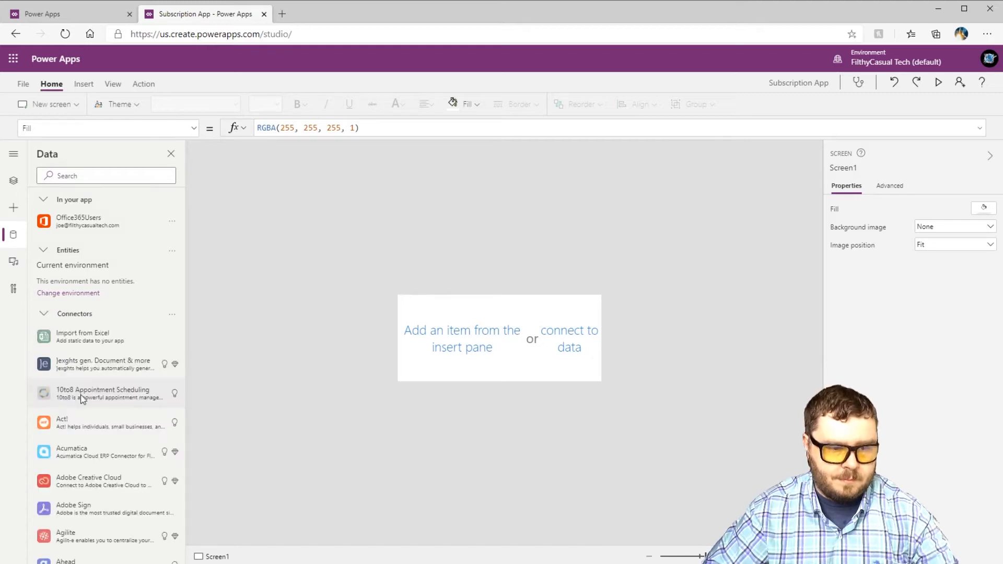
pyautogui.click(62, 175)
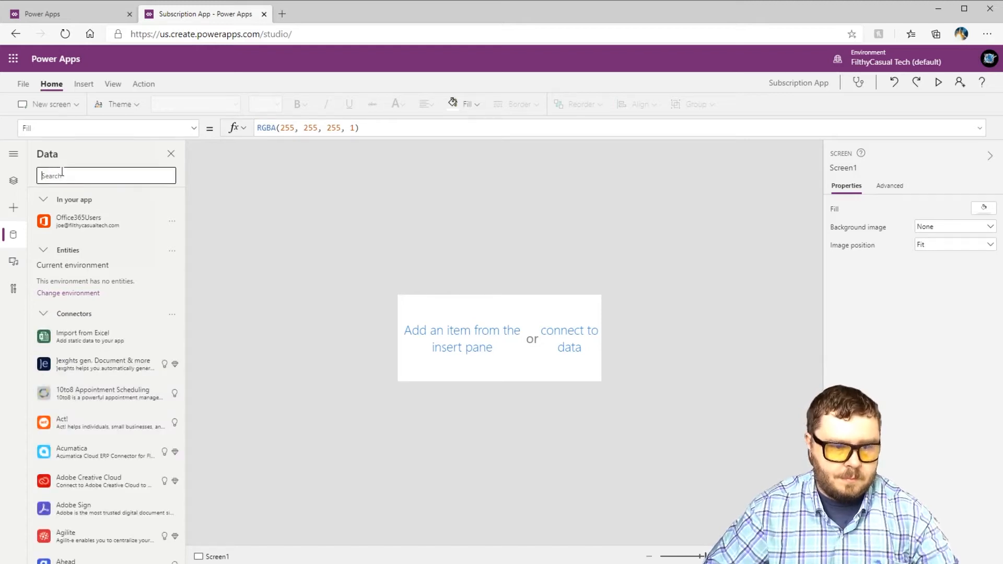
pyautogui.write('share')
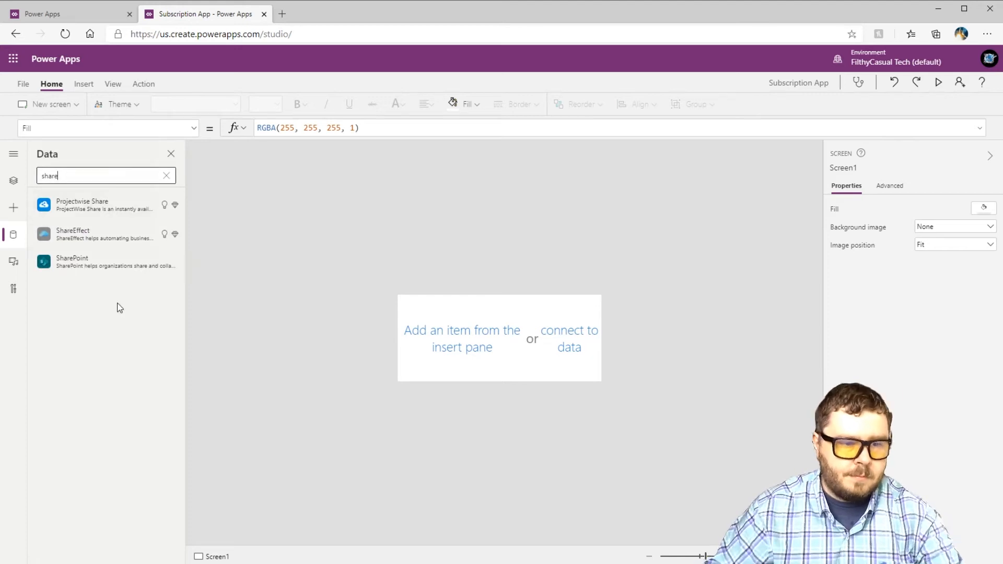
pyautogui.click(107, 266)
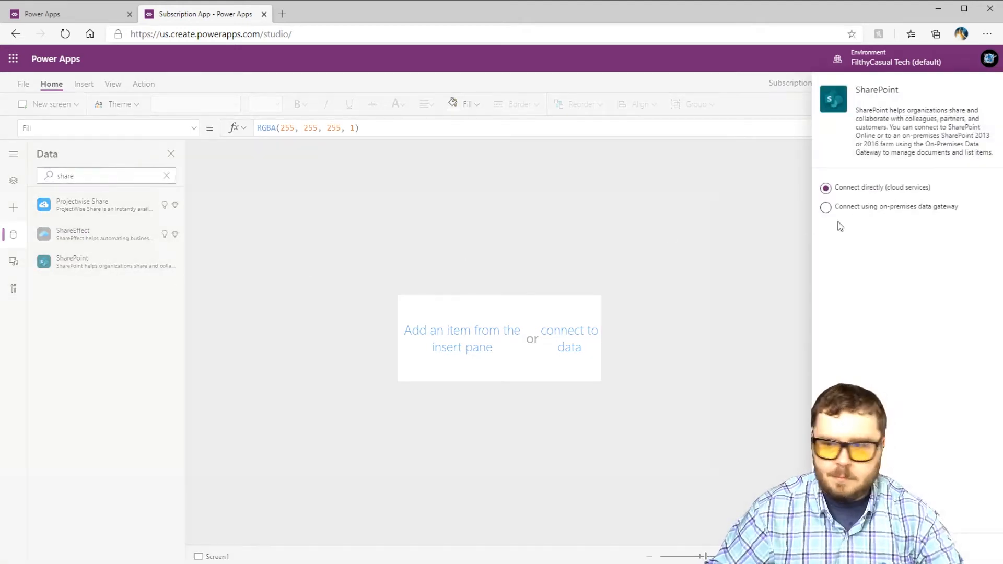
pyautogui.click(850, 548)
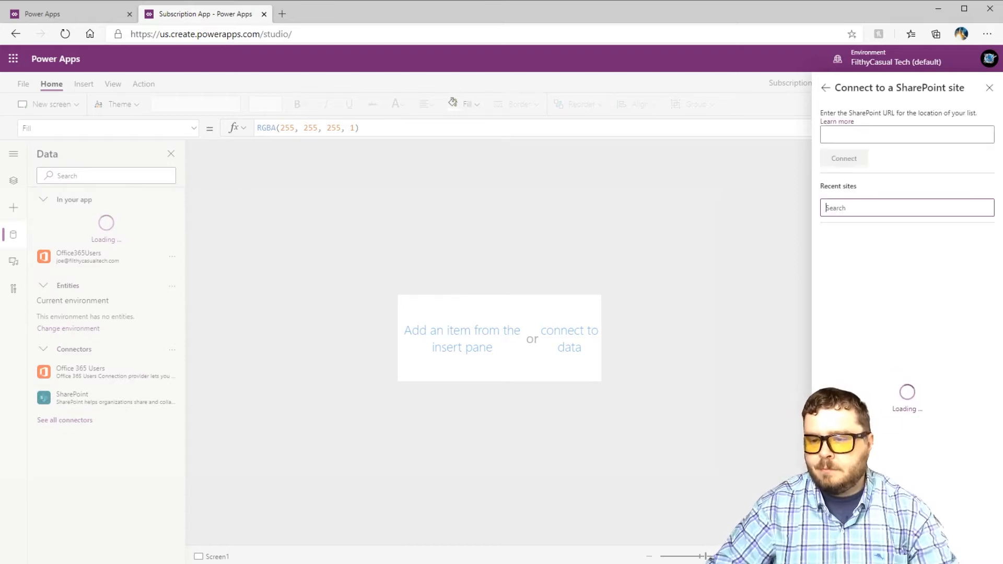
pyautogui.click(884, 135)
pyautogui.write('https://filthycasualtech.sharepoint.com/sites/Marketing')
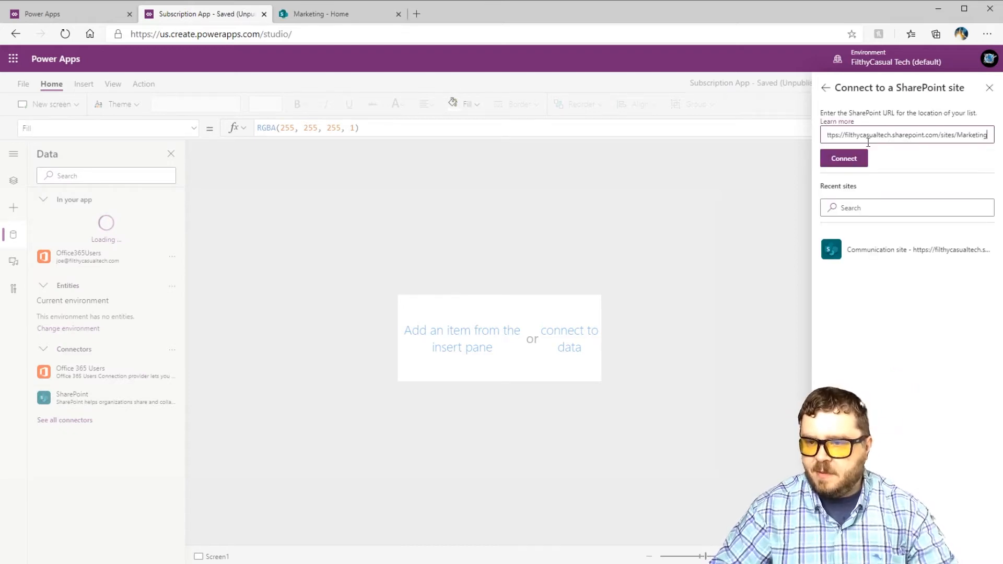
pyautogui.click(846, 159)
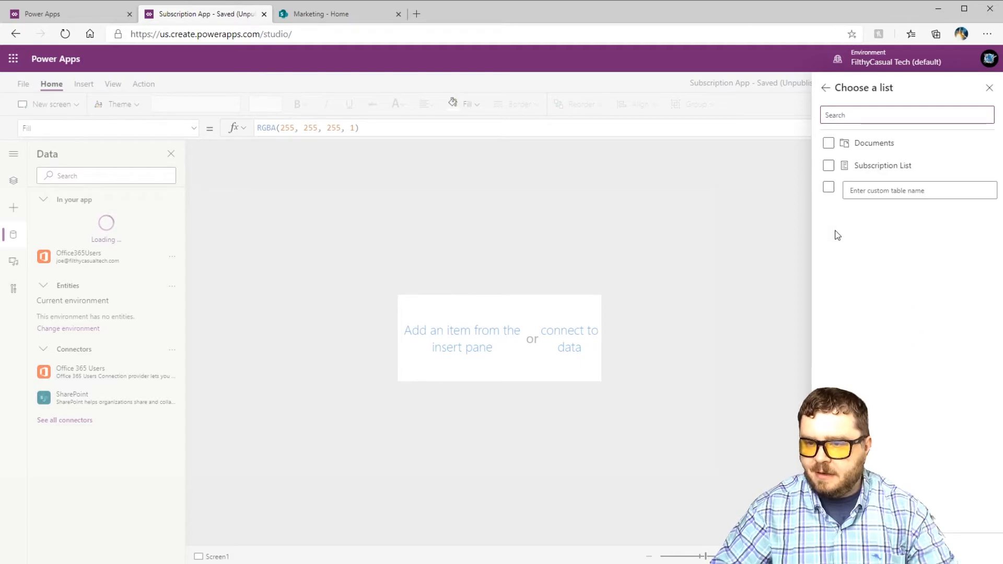
pyautogui.click(829, 166)
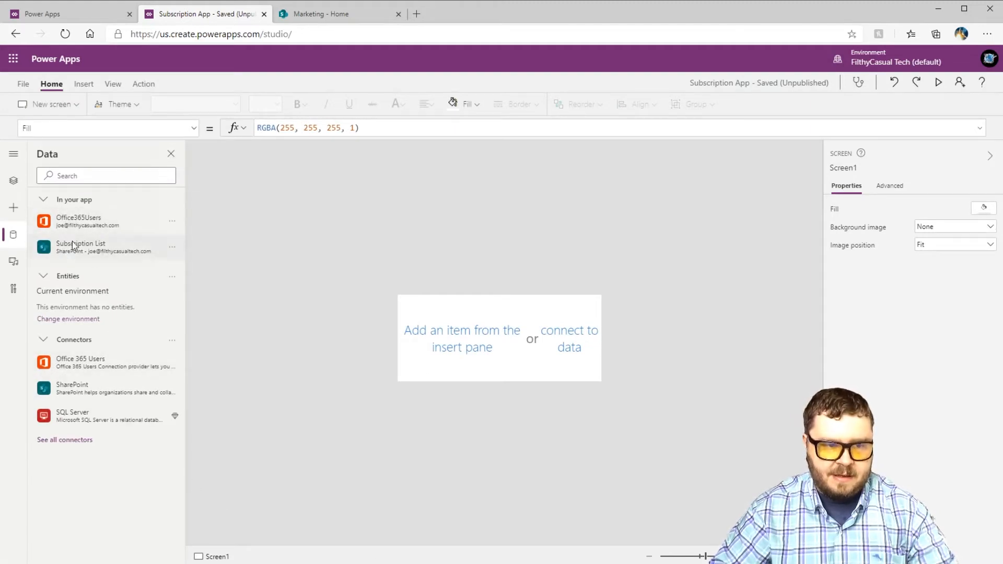
# Set the App object's OnStart formula to Set(varUser,User().FullName); to store the user's full name
pyautogui.click(9, 186)
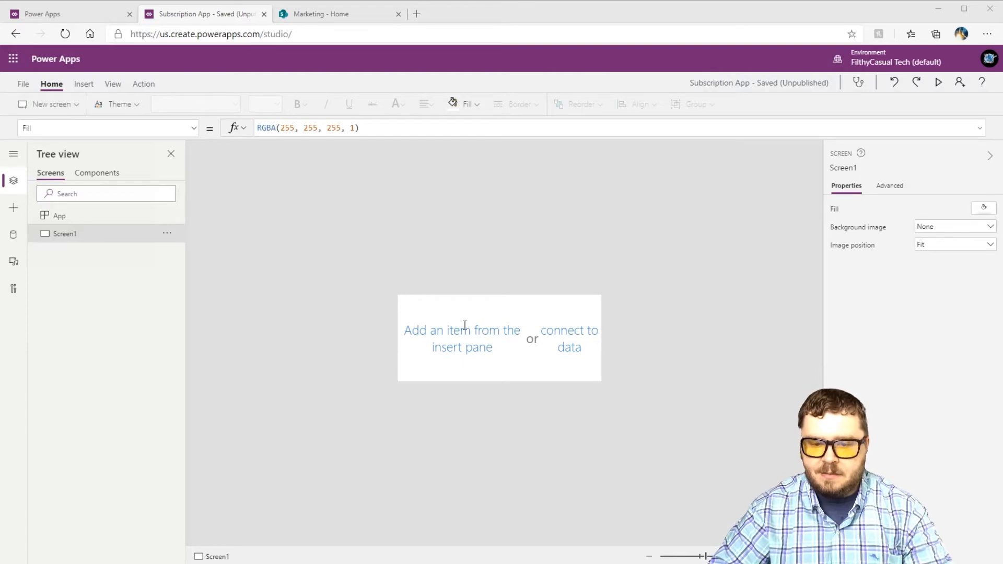
pyautogui.click(67, 219)
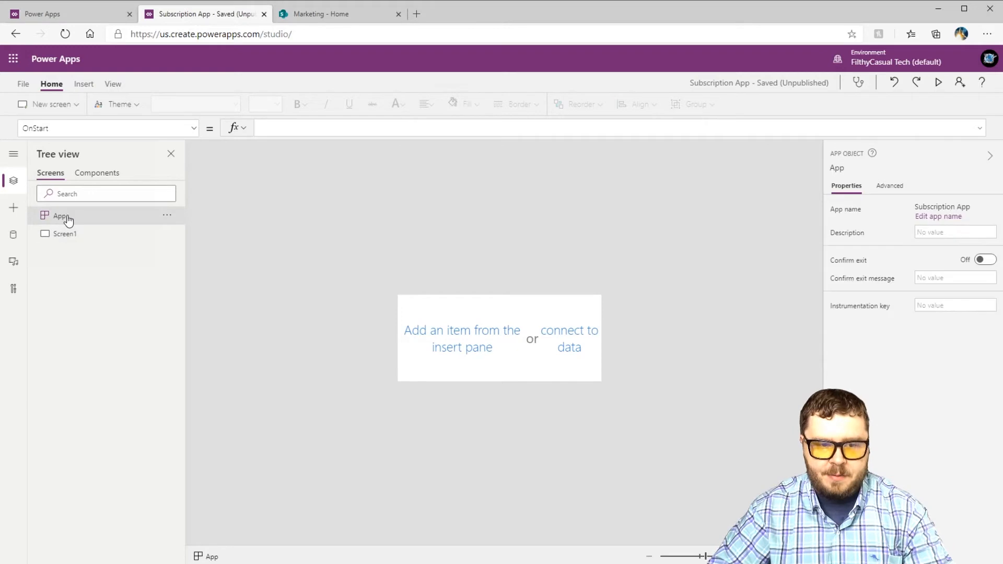
pyautogui.click(364, 137)
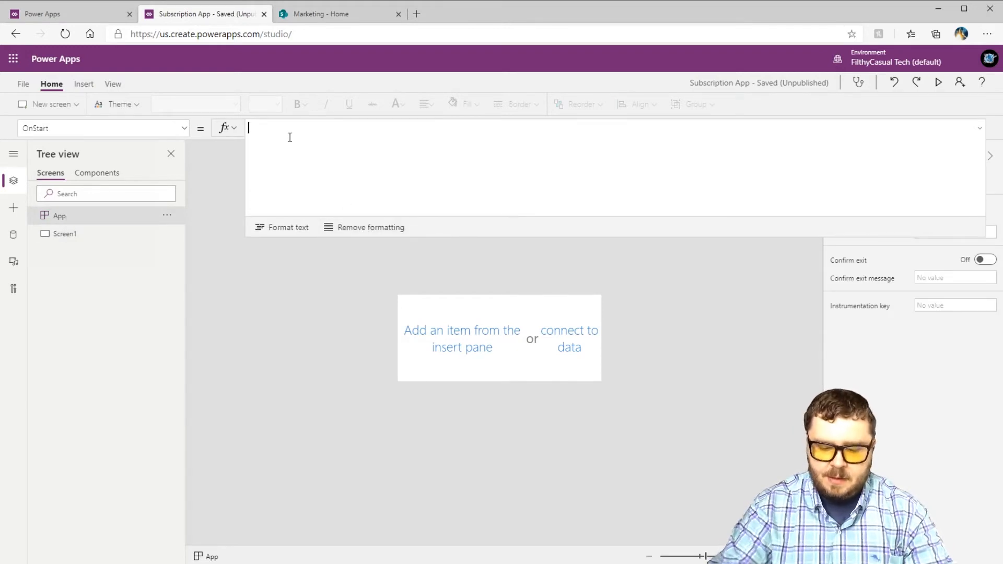
pyautogui.write('Set(varUser')
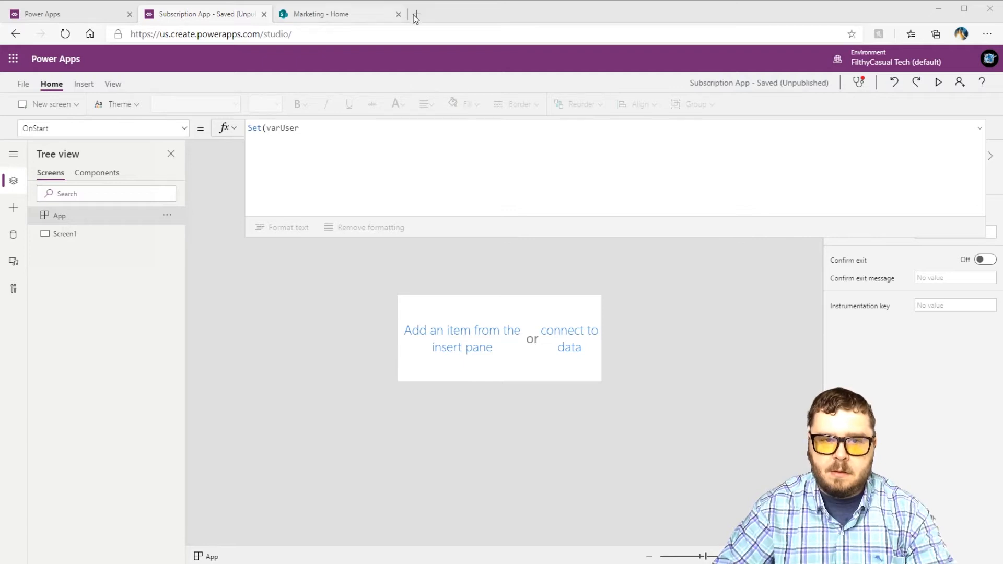
pyautogui.click(474, 19)
pyautogui.write(',User')
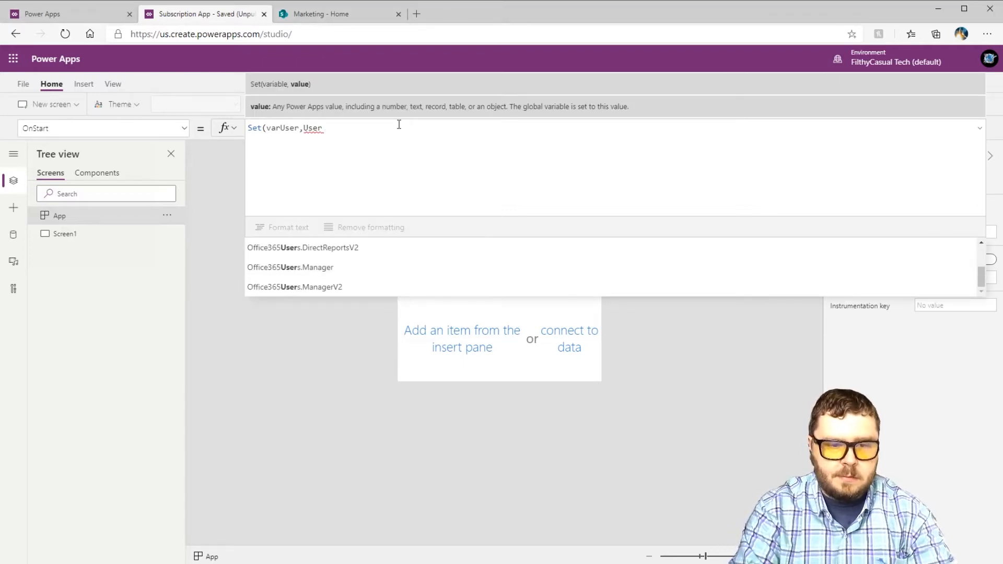
pyautogui.write('().full')
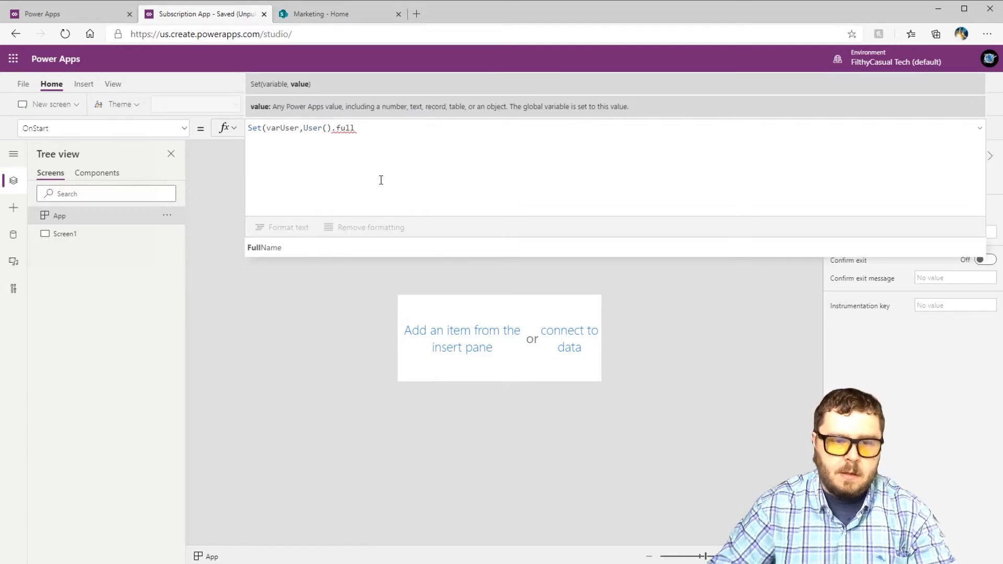
pyautogui.click(277, 251)
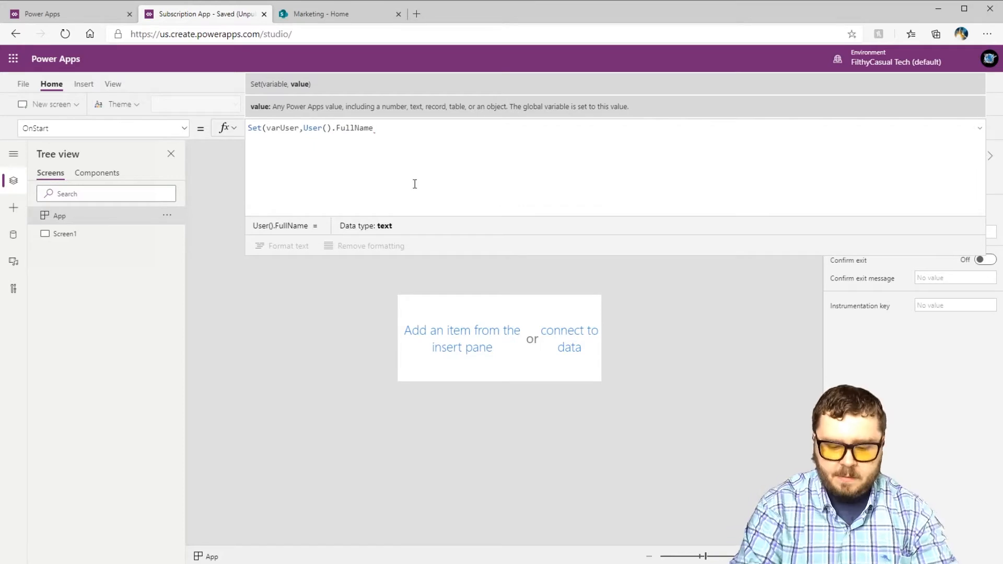
pyautogui.write(')')
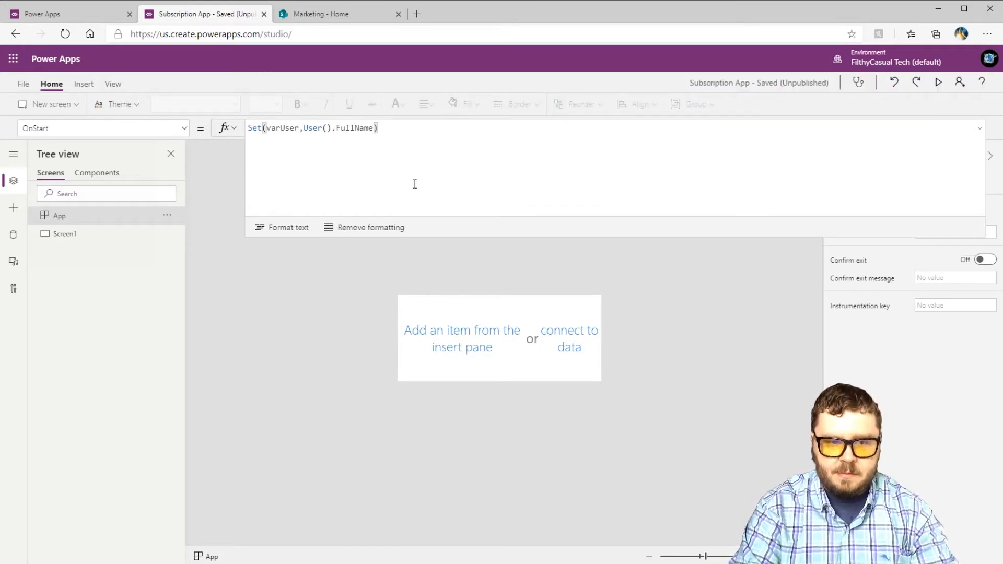
pyautogui.write(';')
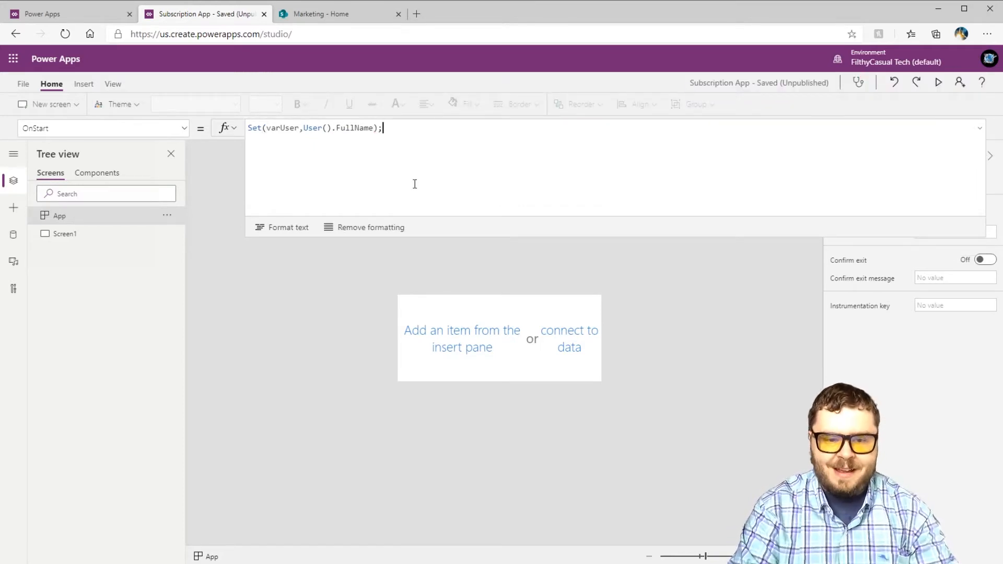
# Append Set(varEmail,User().Email) to the App's OnStart formula and collapse the expanded formula area
pyautogui.write('Set')
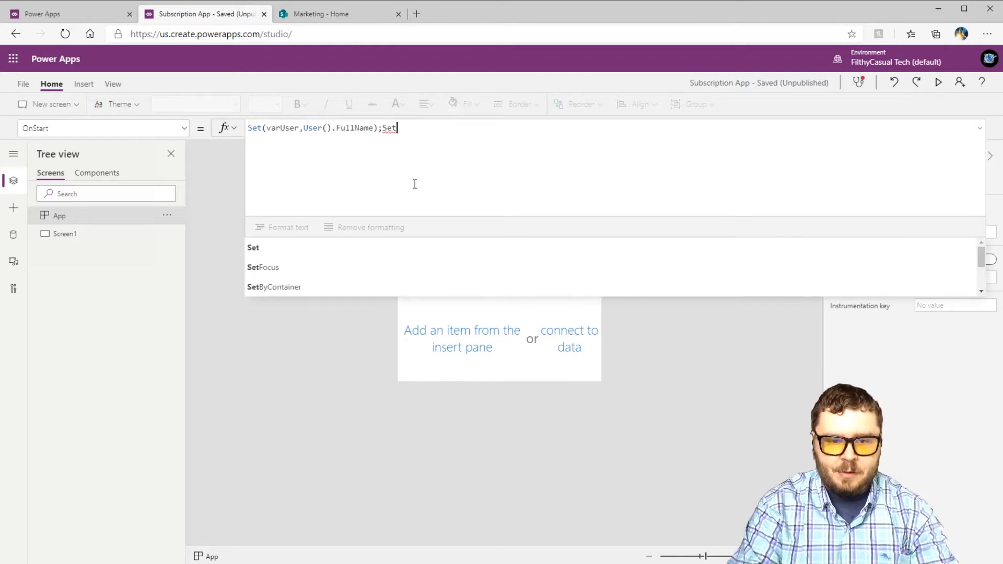
pyautogui.write('(')
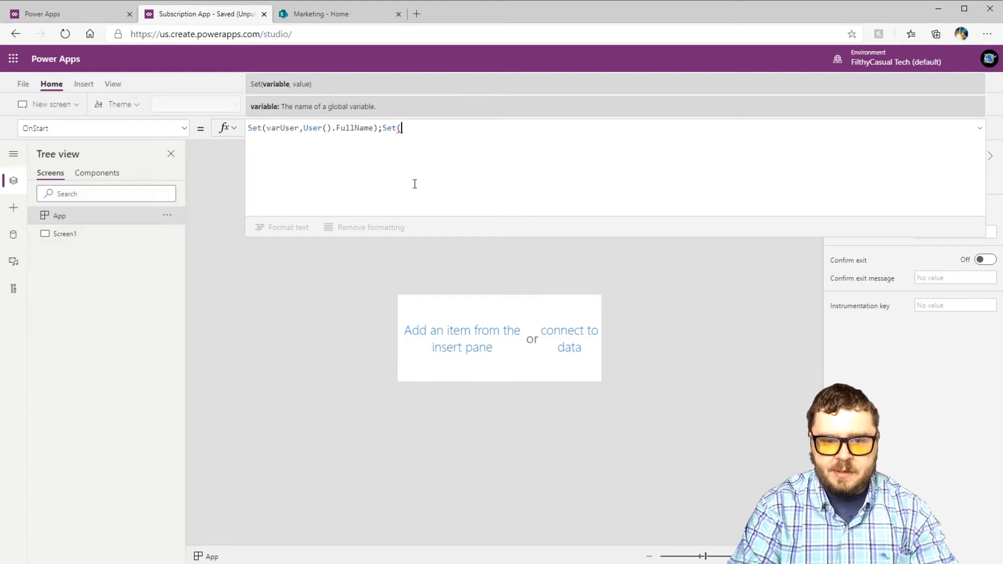
pyautogui.write('varEmail')
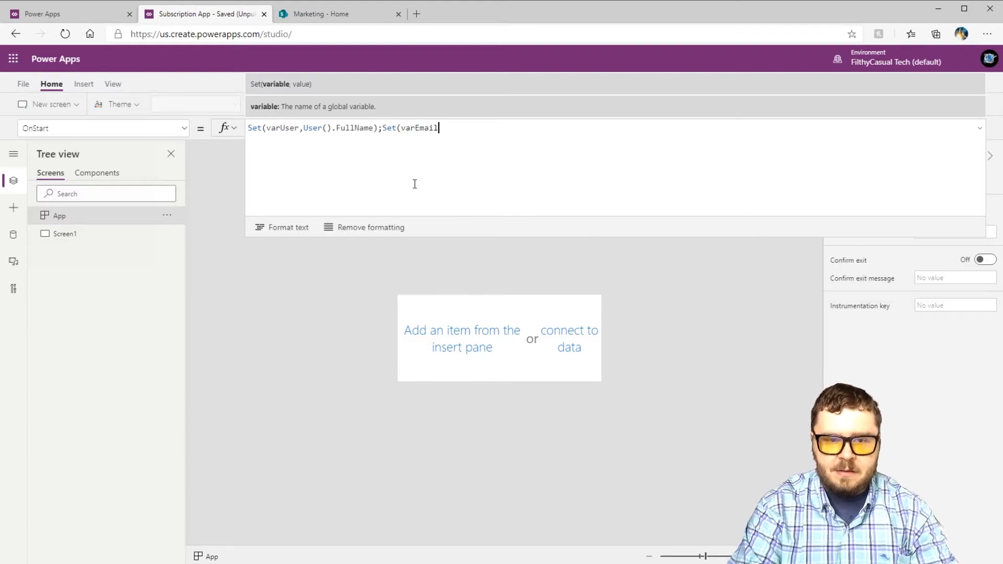
pyautogui.write(',')
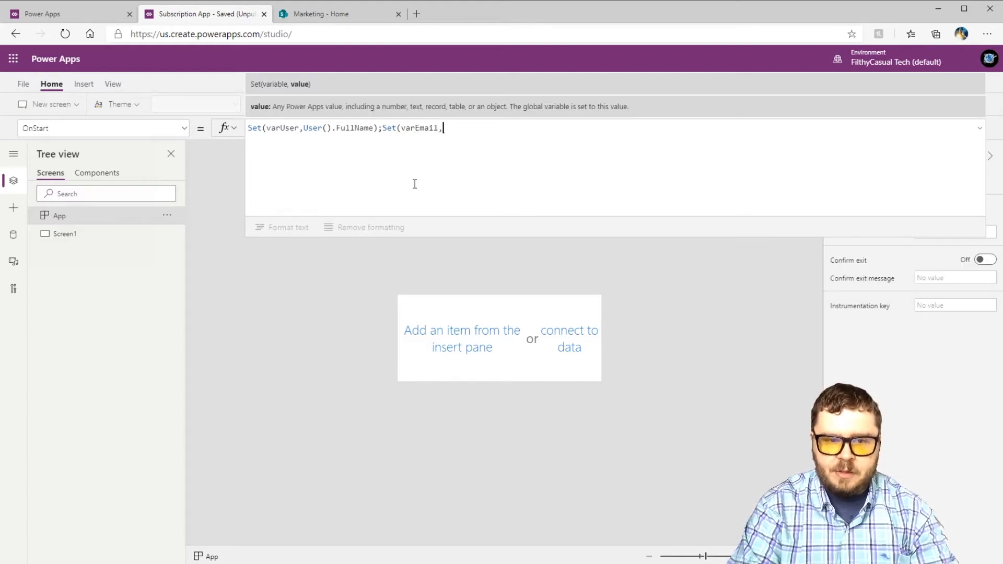
pyautogui.write('User(')
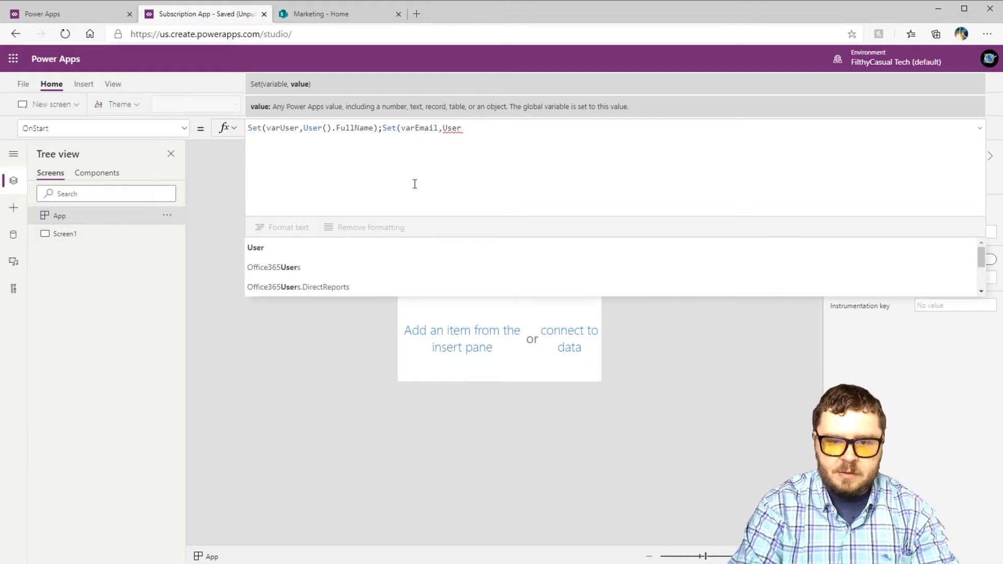
pyautogui.write(')')
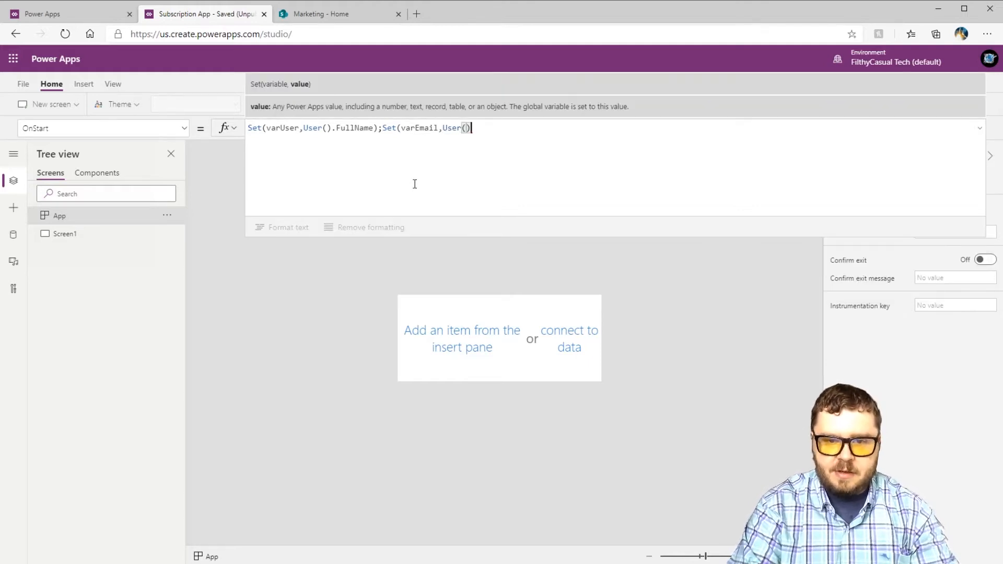
pyautogui.write('.e')
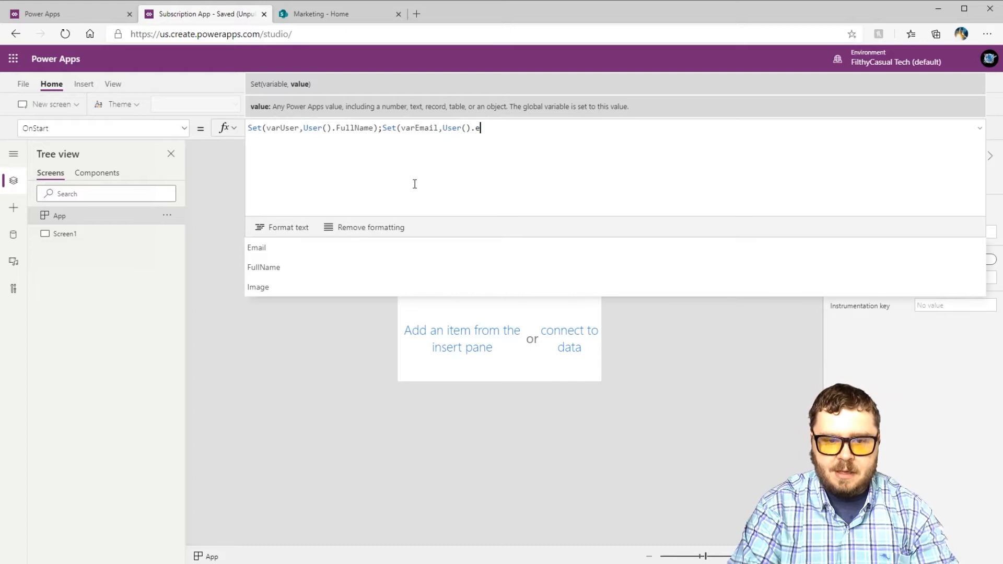
pyautogui.press('Tab')
pyautogui.write(')')
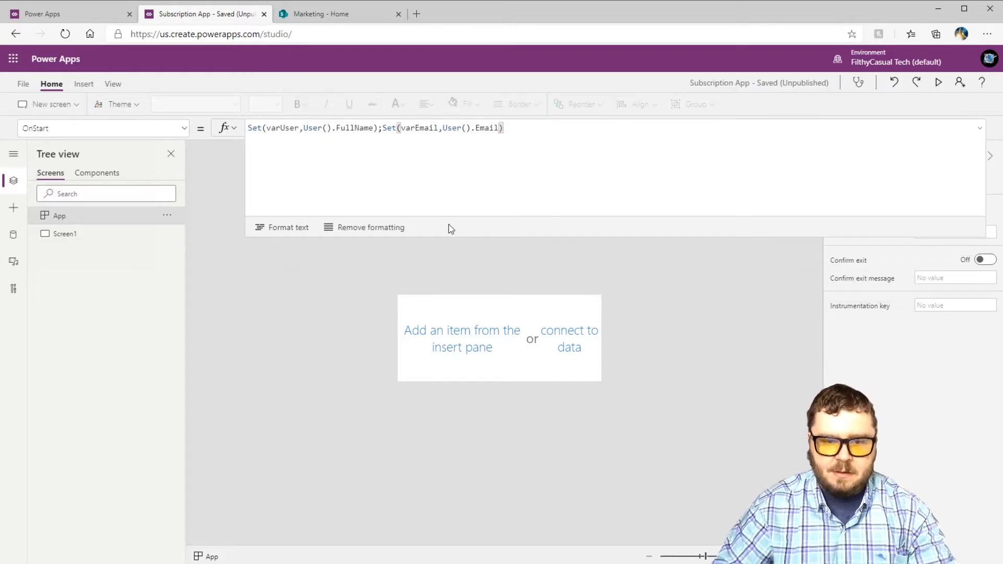
pyautogui.moveTo(444, 238); pyautogui.dragTo(475, 139)
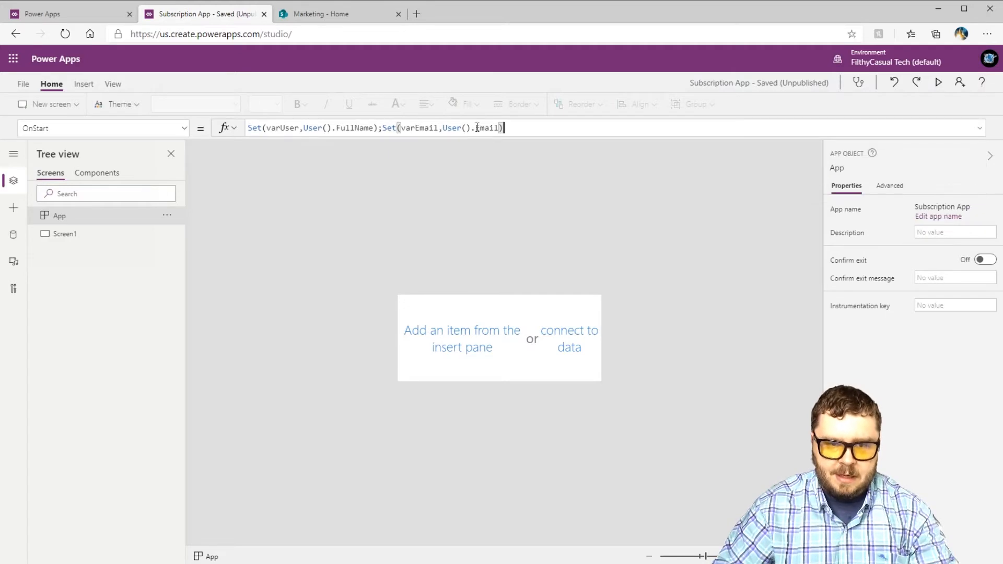
# Run the App object's OnStart formula to initialise its variables
pyautogui.rightClick(64, 218)
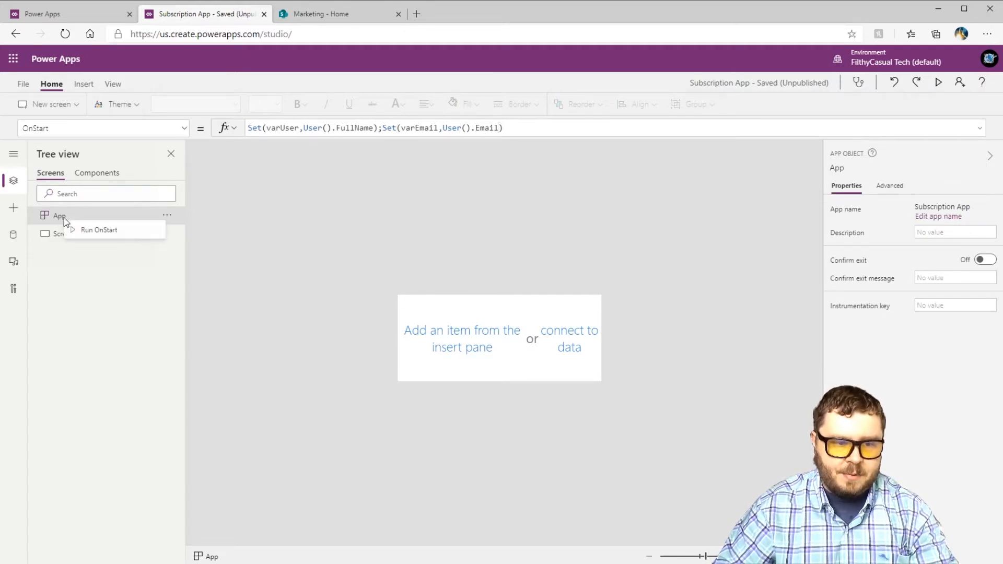
pyautogui.click(93, 231)
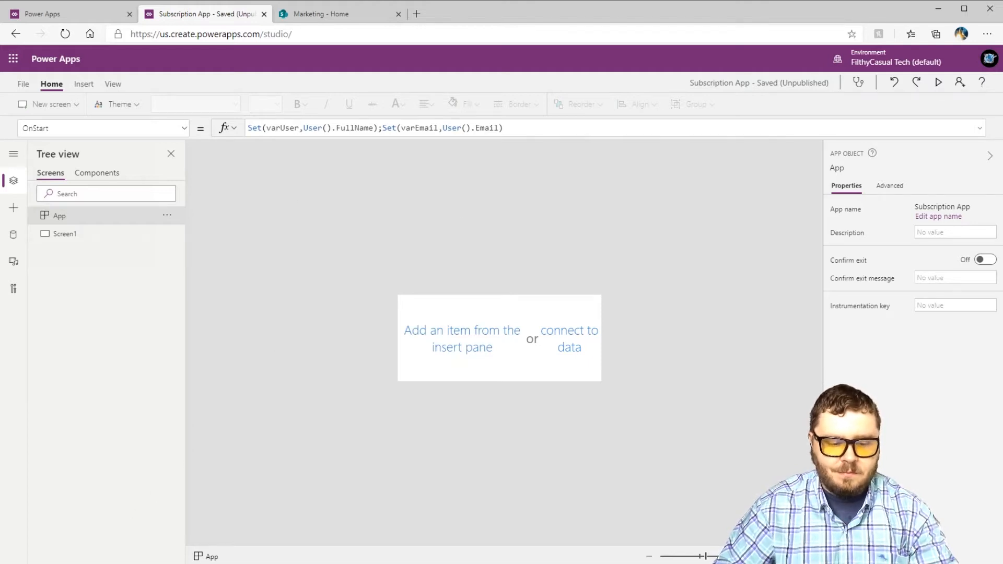
pyautogui.click(77, 562)
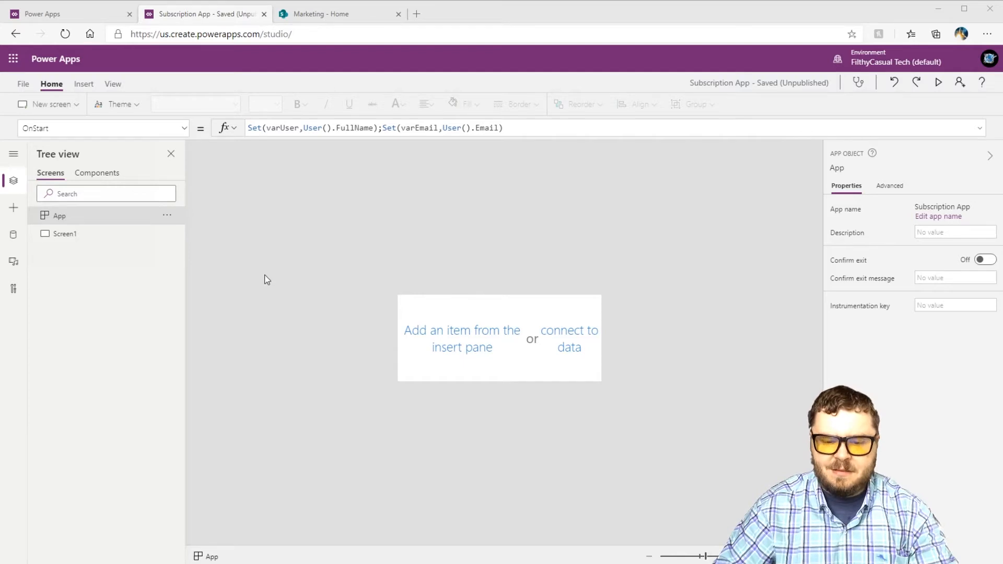
# Insert a vertical gallery on Screen1 and shrink it to about 71 wide by 108 high, keeping its upper-left corner fixed
pyautogui.click(245, 280)
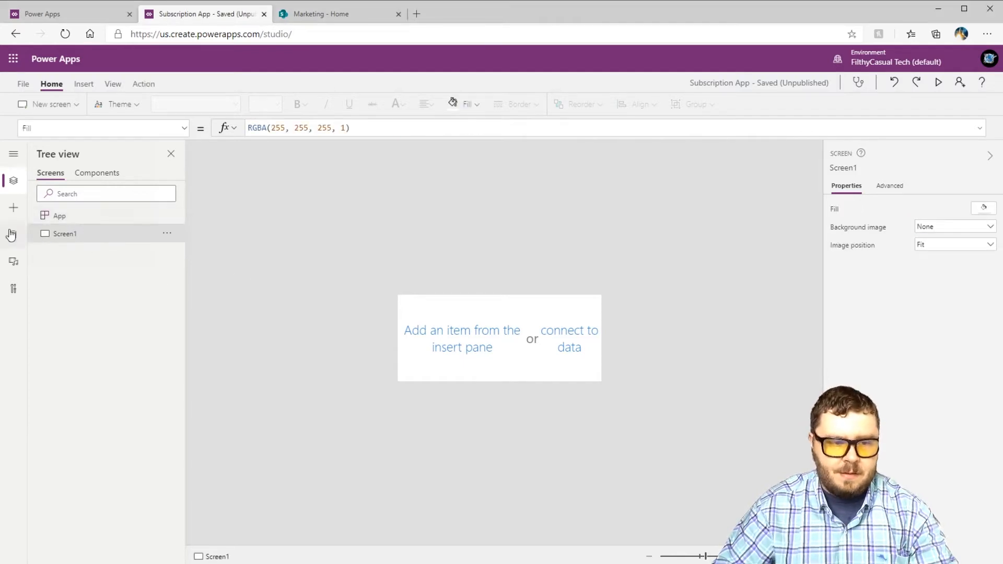
pyautogui.click(84, 85)
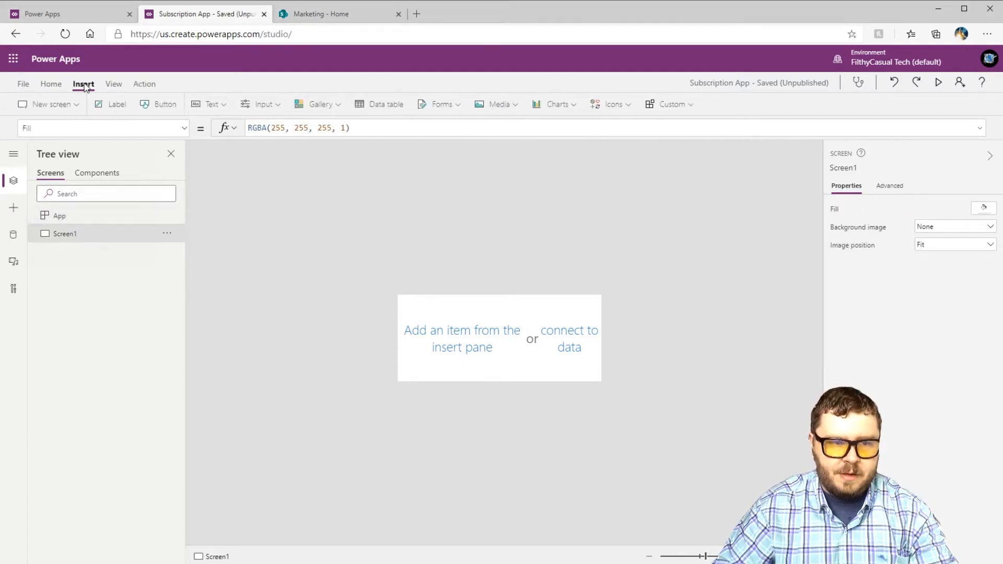
pyautogui.click(319, 106)
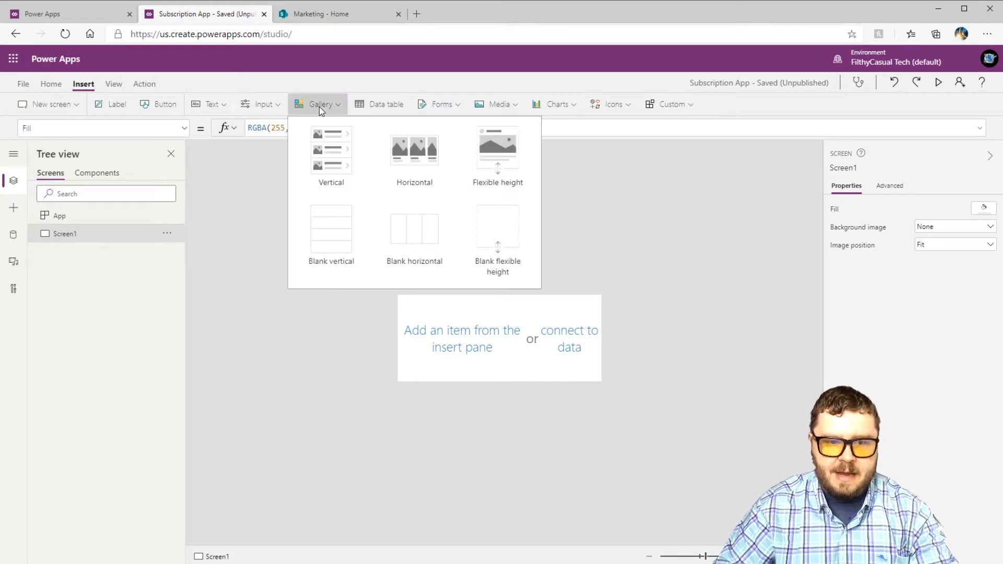
pyautogui.click(323, 161)
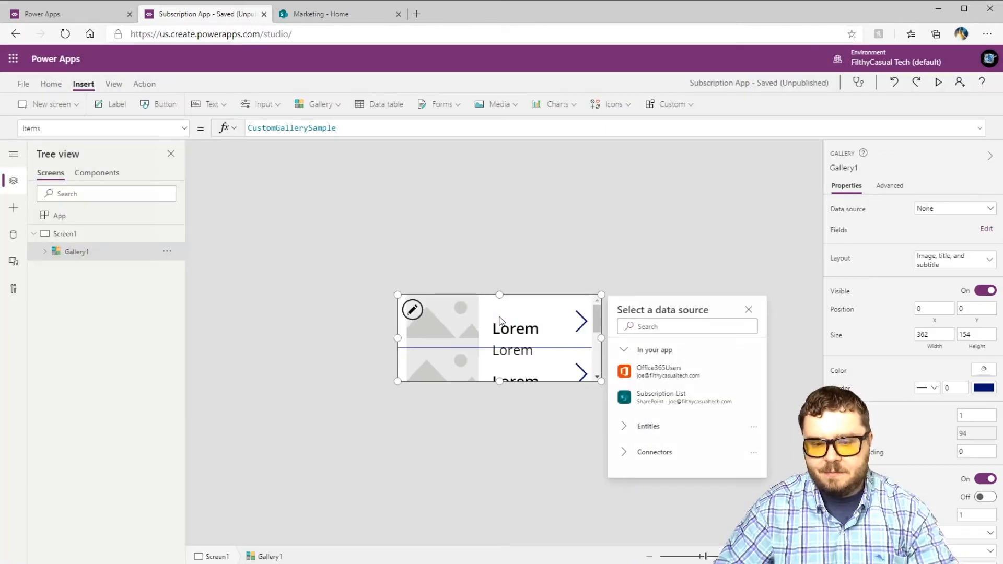
pyautogui.moveTo(598, 380); pyautogui.dragTo(437, 355)
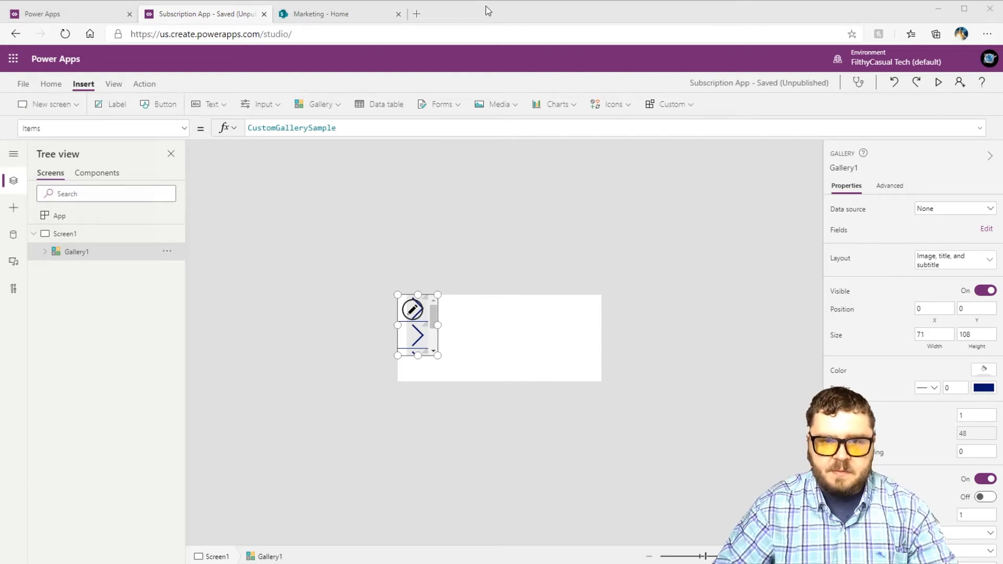
# Set the gallery's Items formula to Filter('Subscription List',Title=varUser) and check the list's name among the app's data sources
pyautogui.click(486, 7)
pyautogui.click(355, 128)
pyautogui.hotkey('ctrl', 'a')
pyautogui.write("Filter('Subscription List',Title=varUser)")
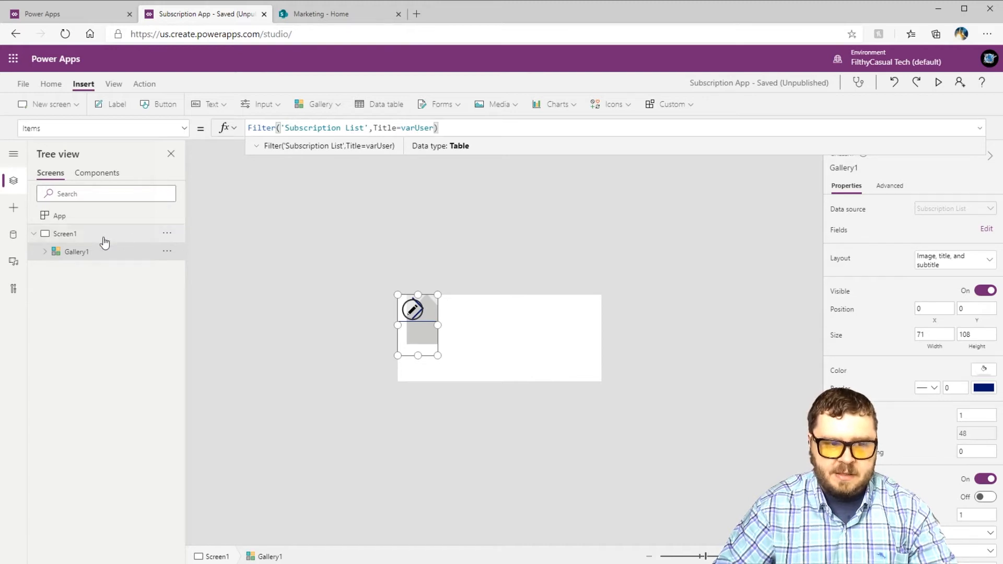
pyautogui.click(14, 237)
pyautogui.moveTo(64, 253)
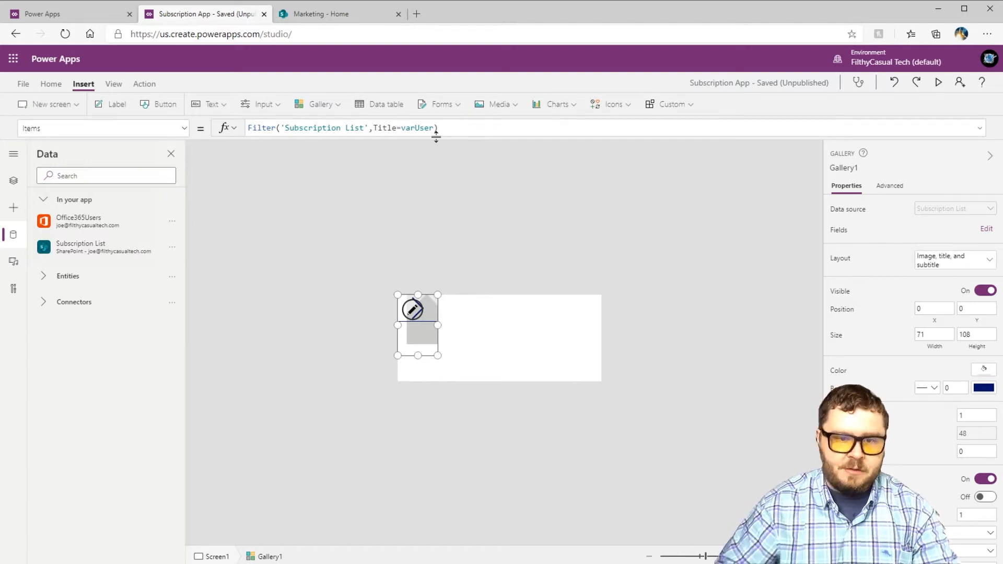
pyautogui.click(306, 265)
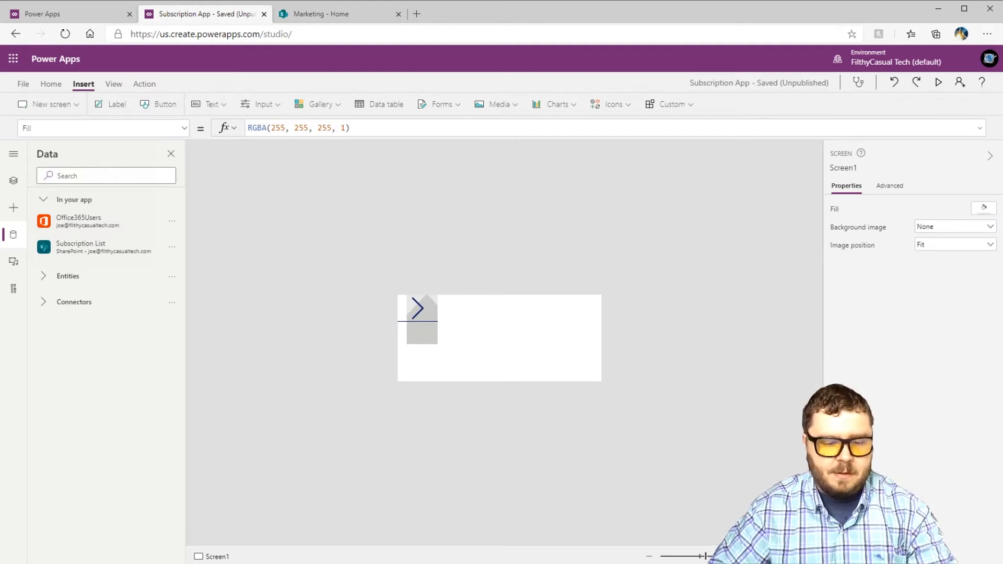
# Hide the gallery by turning its Visible property off and check that it can still be selected in the tree view
pyautogui.click(107, 563)
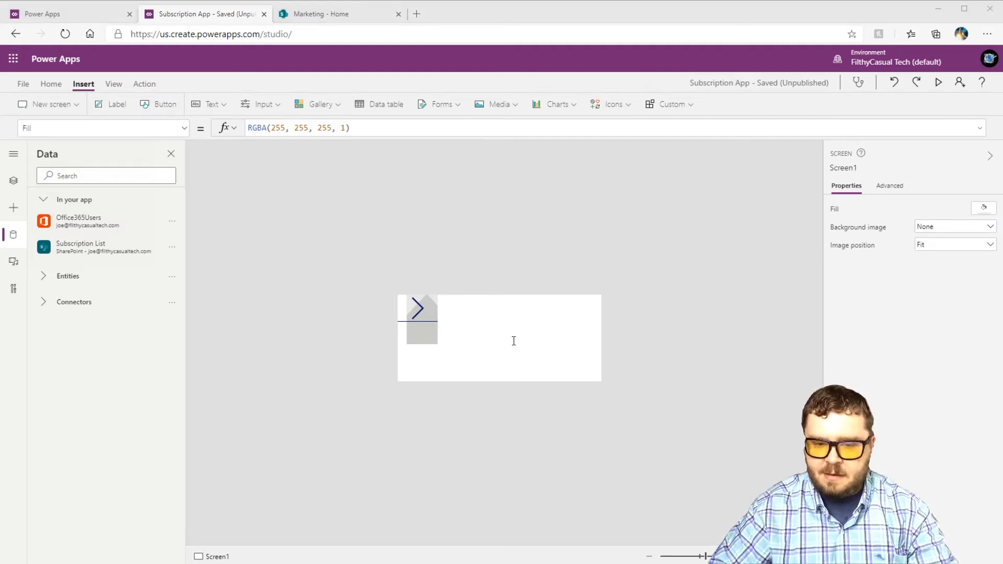
pyautogui.click(273, 290)
pyautogui.click(416, 336)
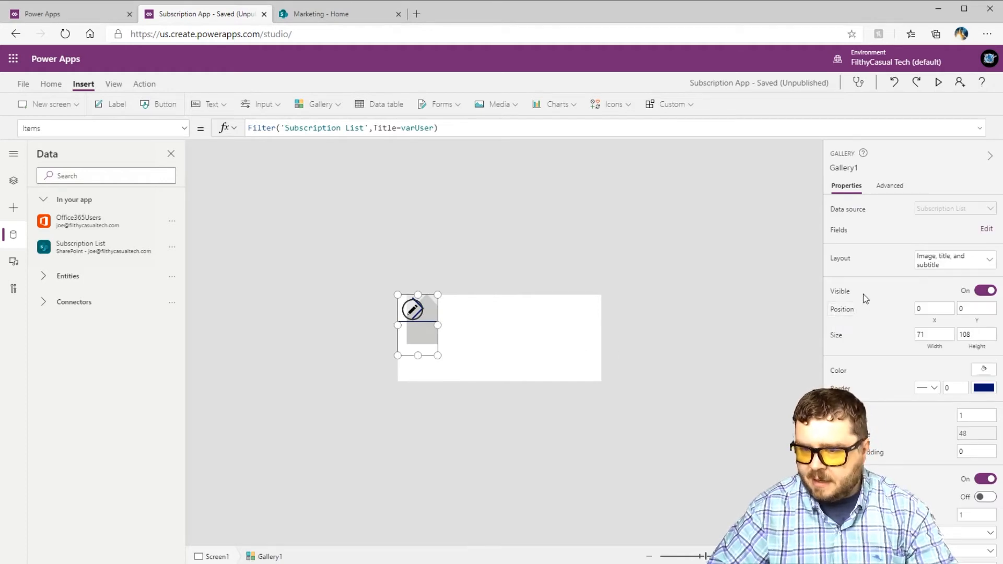
pyautogui.click(986, 291)
pyautogui.click(708, 344)
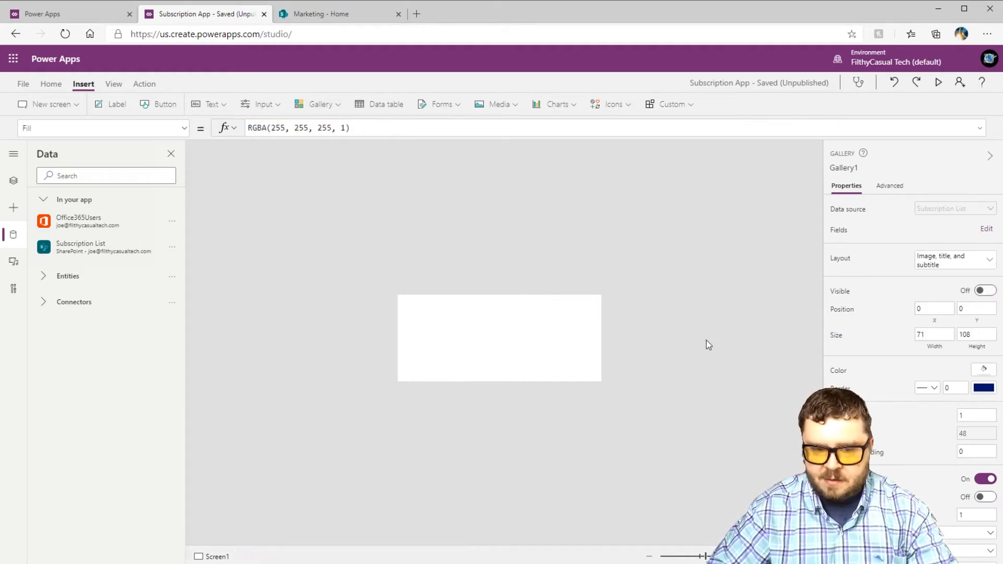
pyautogui.click(13, 180)
pyautogui.click(98, 255)
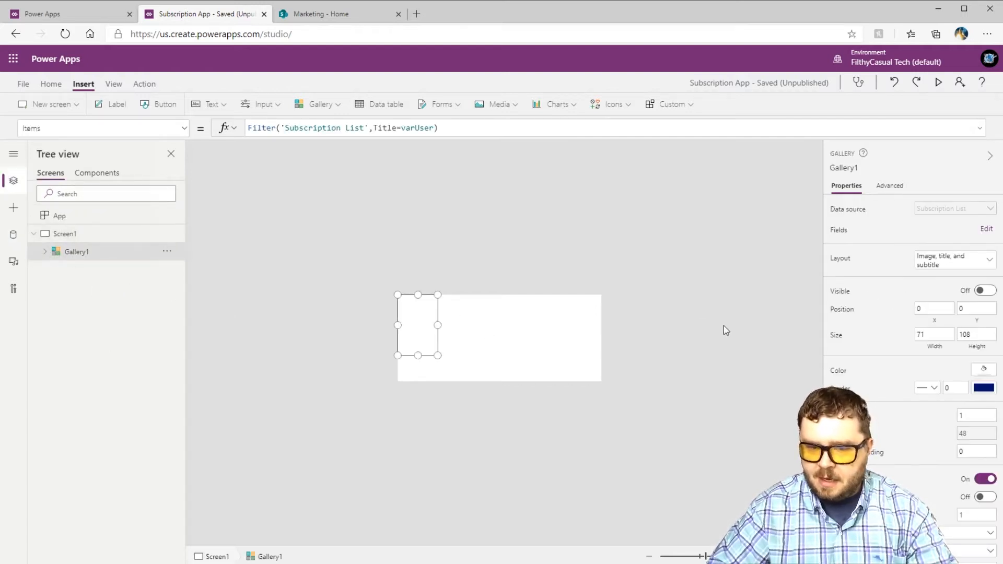
pyautogui.click(681, 334)
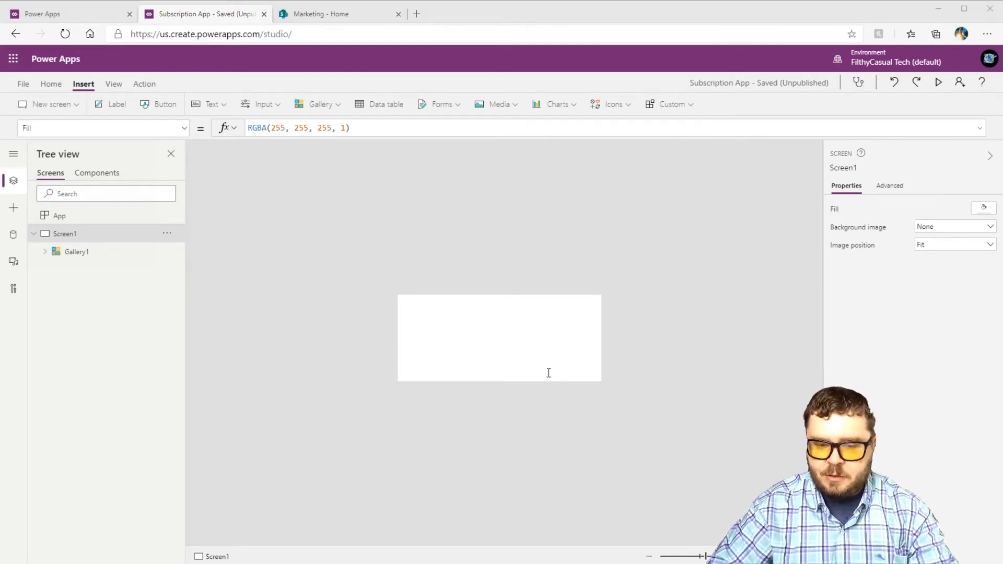
# Insert a button on Screen1, enlarge it to about 224 wide by 56 high and place it at about X 71, Y 52
pyautogui.click(236, 303)
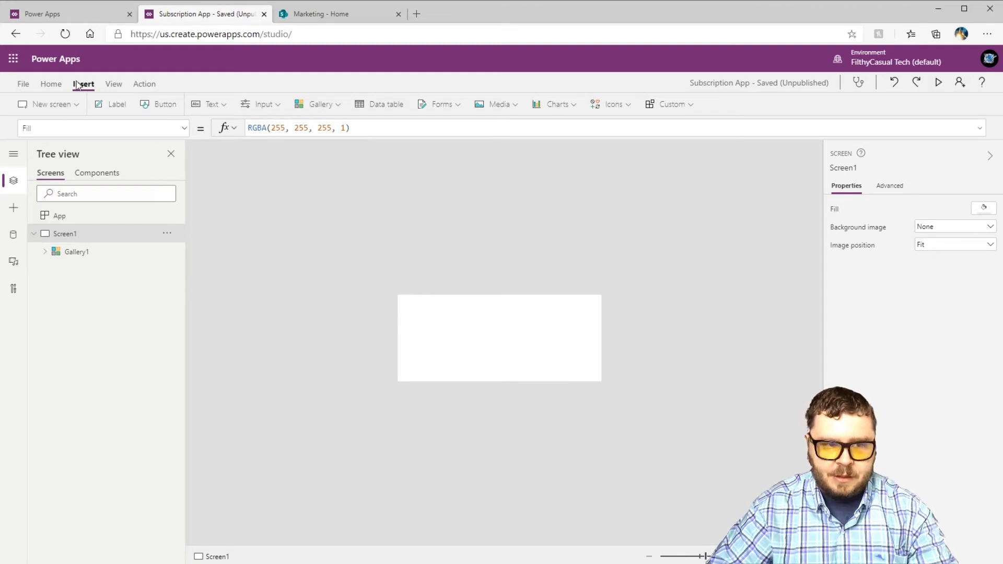
pyautogui.click(182, 114)
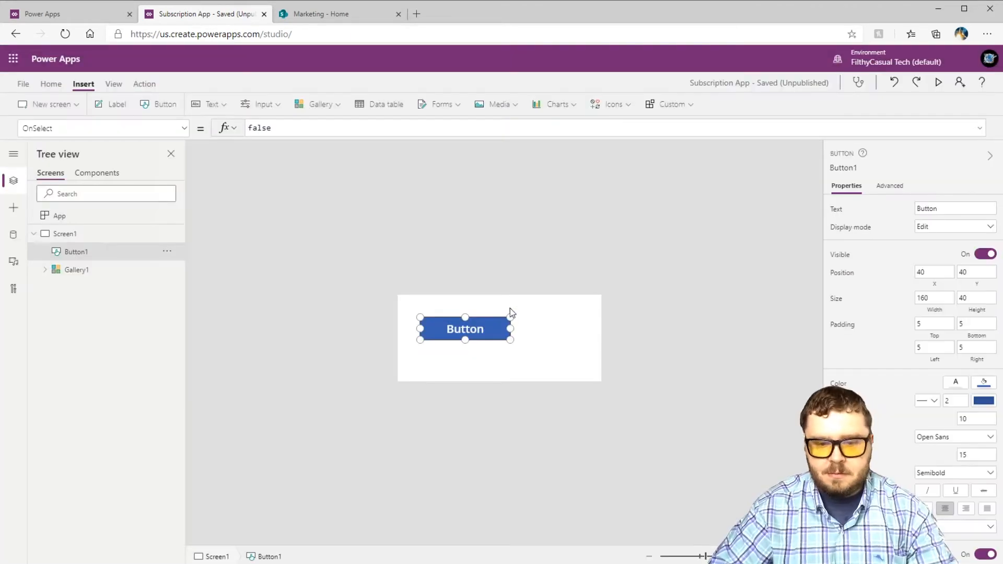
pyautogui.moveTo(492, 329); pyautogui.dragTo(534, 345)
pyautogui.moveTo(530, 345)
pyautogui.mouseDown()
pyautogui.moveTo(582, 325)
pyautogui.moveTo(539, 339)
pyautogui.mouseUp()
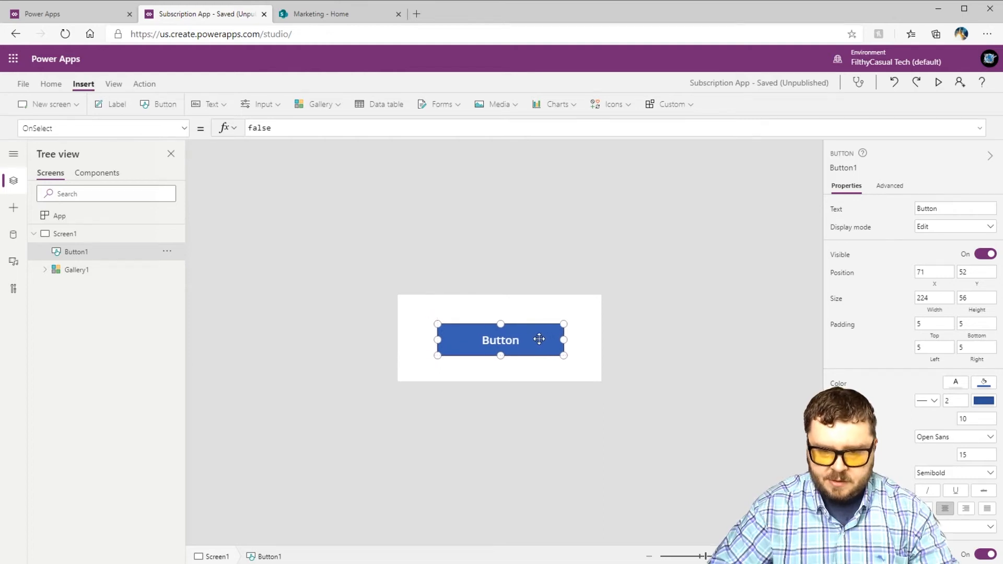
pyautogui.click(641, 360)
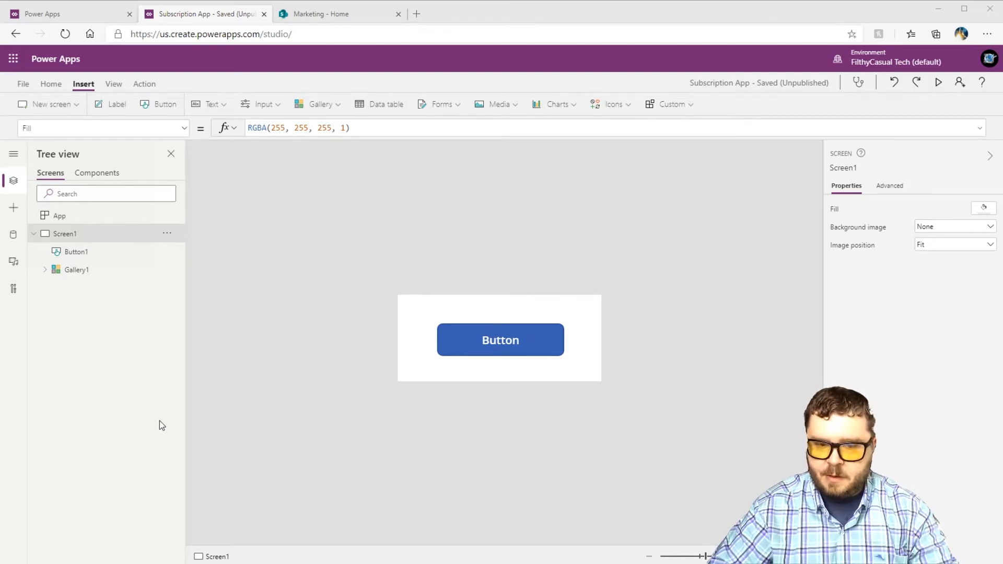
# Set the button's OnSelect to If(IsBlank(Gallery1.Selected),Patch('Subscription List',Defaults('Subscription List'),{Title:varUser,Email:varEmail,Subscribed:true}),Gallery1.Selected.Title=varUser And Gallery1.Selected.Subscribed=false,UpdateIf('Subscription List',Title=varUser,{Subscribed:true}),UpdateIf('Subscription List',Title=varUser,{Subscribed:false}))
pyautogui.click(252, 351)
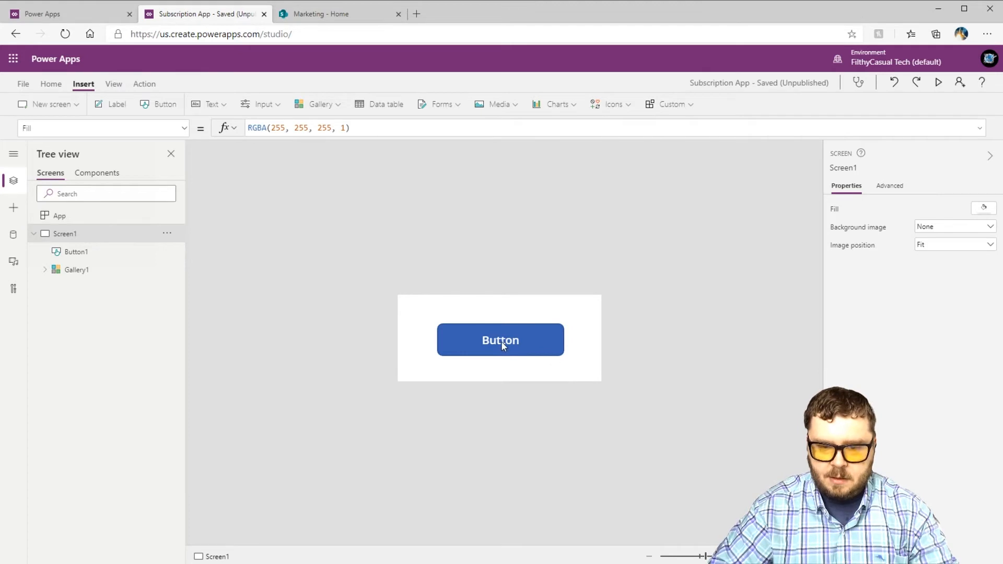
pyautogui.click(500, 342)
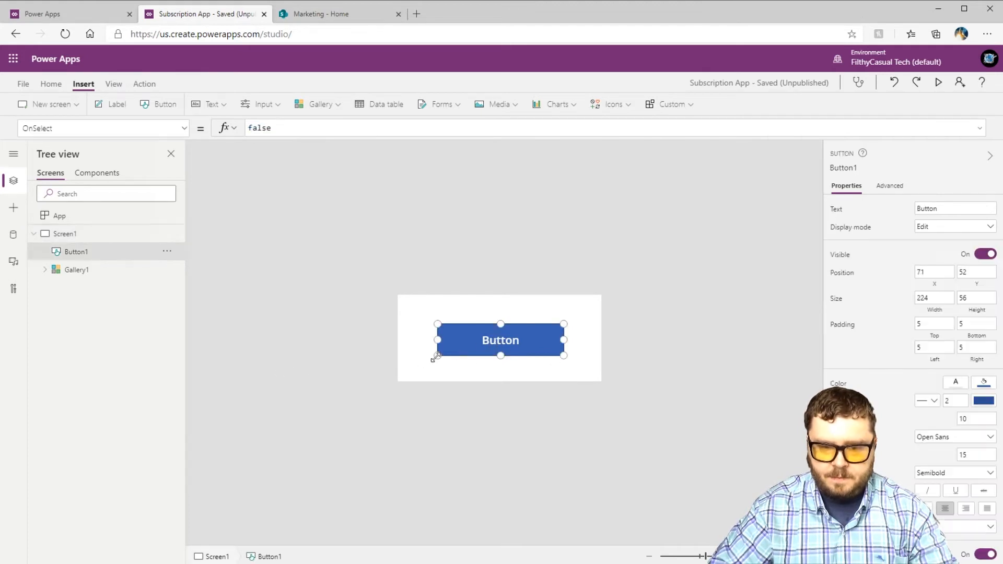
pyautogui.click(106, 563)
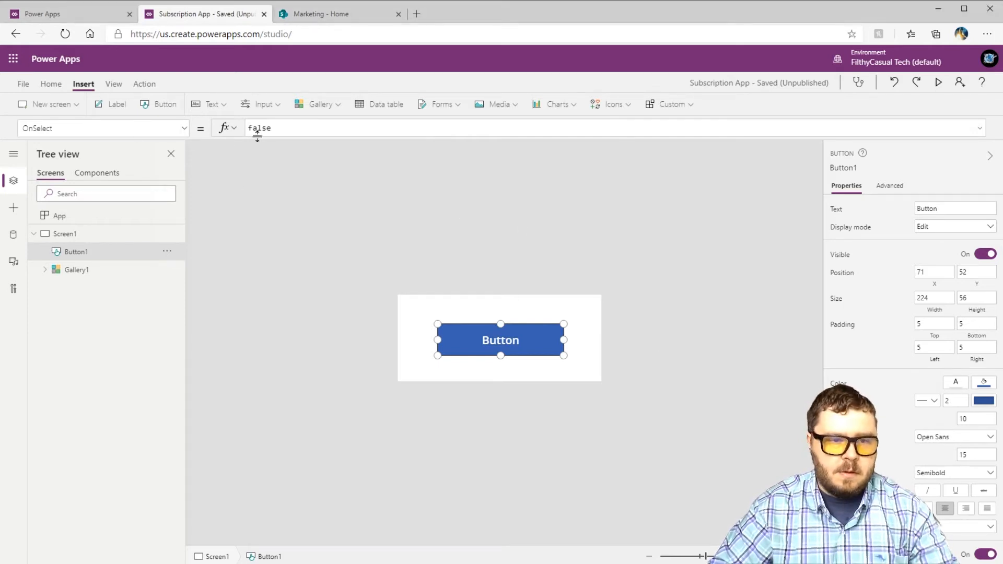
pyautogui.doubleClick(302, 129)
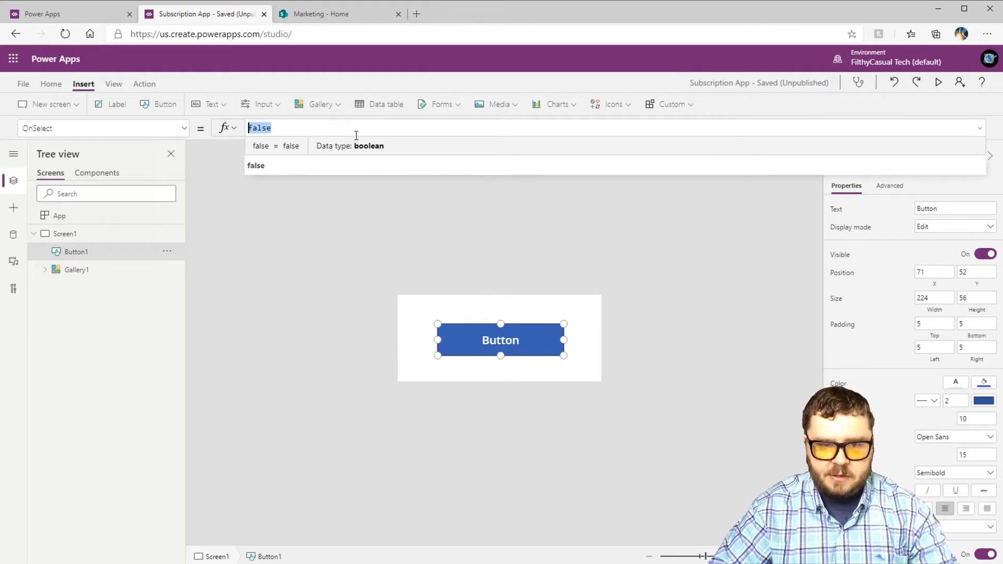
pyautogui.write("If(IsBlank(Gallery1.Selected), Patch('Subscription List',Defaults('Subscription List'),{Title:varUser,Email:varEmail,Subscribed:true}), Gallery1.Selected.Title = varUser And Gallery1.Selected.Subscribed = false, UpdateIf('Subscription List',Title = varUser,{Subscribed:true}), UpdateIf('Subscription List',Title = varUser,{Subscribed:false}))")
pyautogui.moveTo(493, 147); pyautogui.dragTo(497, 341)
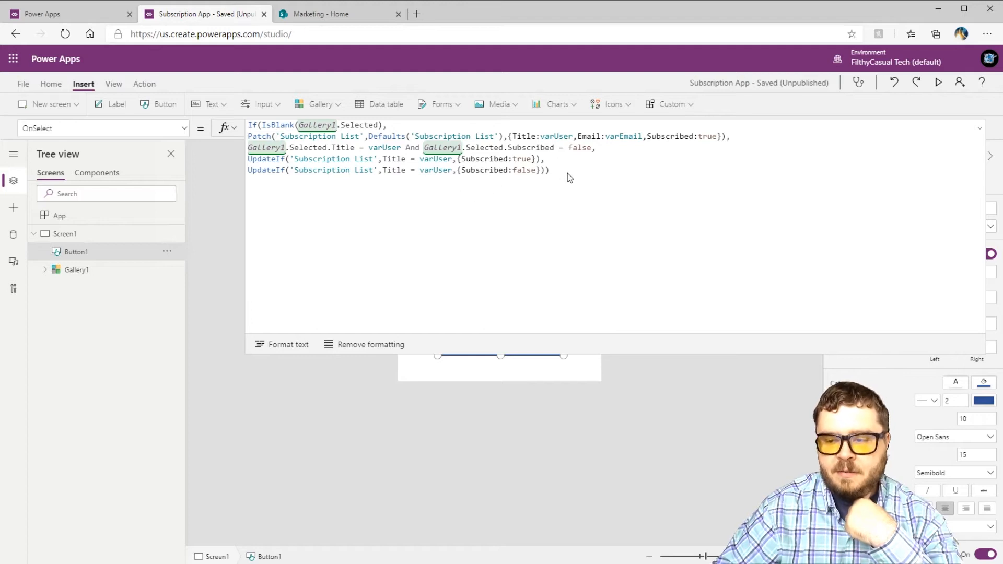
pyautogui.moveTo(627, 354); pyautogui.dragTo(634, 157)
pyautogui.click(642, 265)
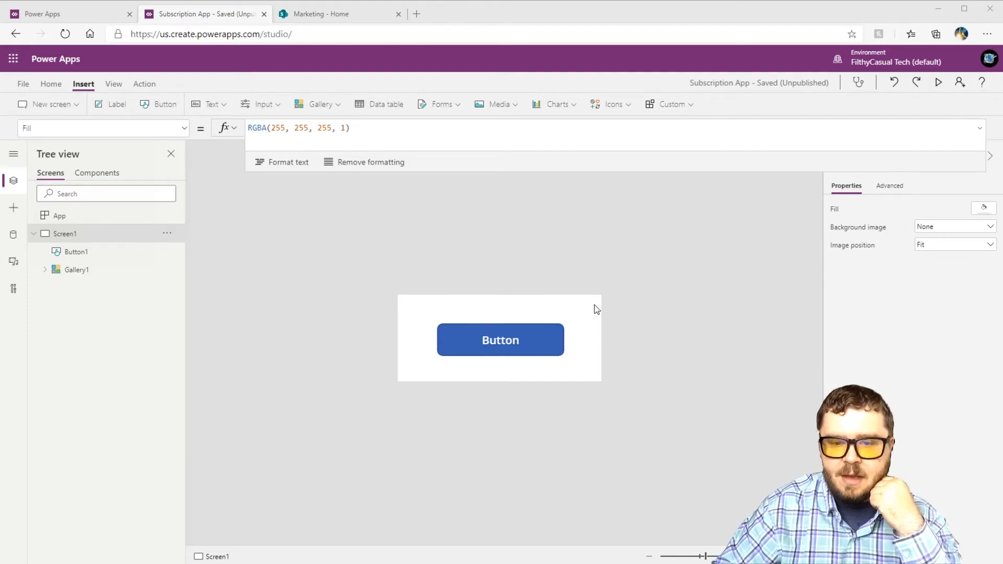
# Set the button's Text formula to If(Gallery1.Selected.Subscribed=true,"Unsubscribe",Gallery1.Selected.Subscribed=false,"Subscribe",IsBlank(Gallery1.Selected.Subscribed),"Subscribe"), review it and collapse the formula area
pyautogui.click(506, 339)
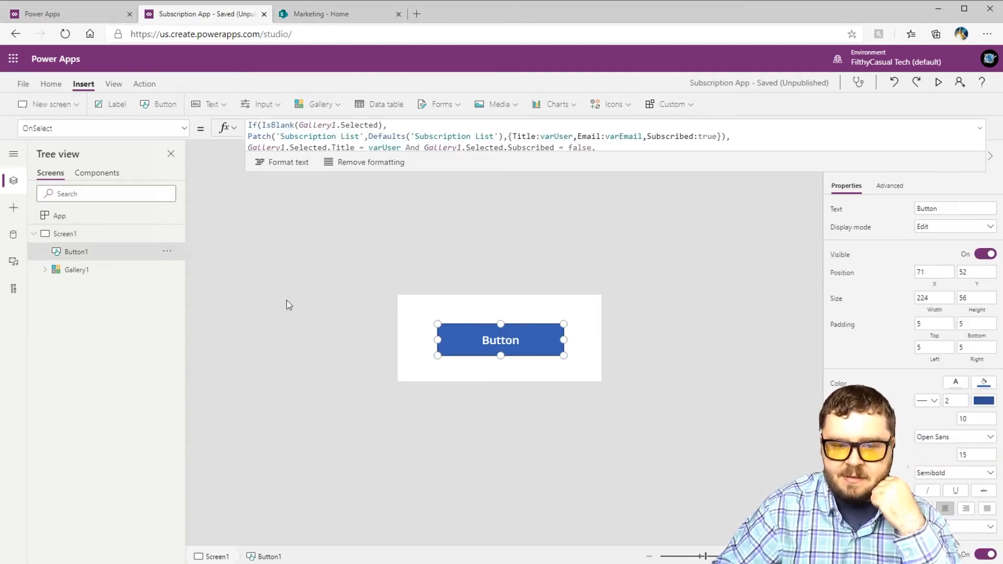
pyautogui.click(185, 131)
pyautogui.moveTo(182, 262); pyautogui.dragTo(179, 324)
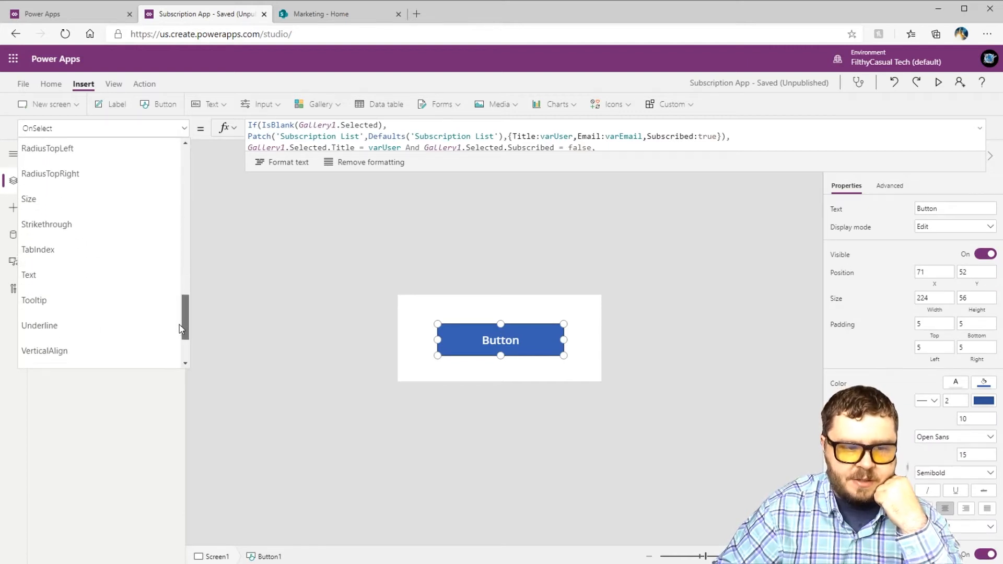
pyautogui.click(138, 274)
pyautogui.click(291, 130)
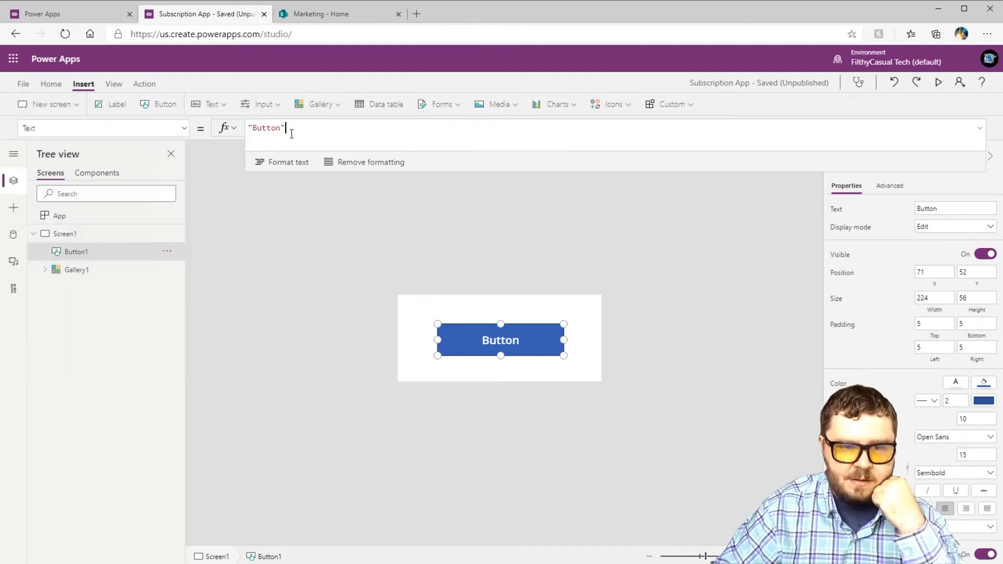
pyautogui.hotkey('ctrl', 'a')
pyautogui.write('If( IsBlank(Gallery1.Selected.Subscribed),"Subscribe" )')
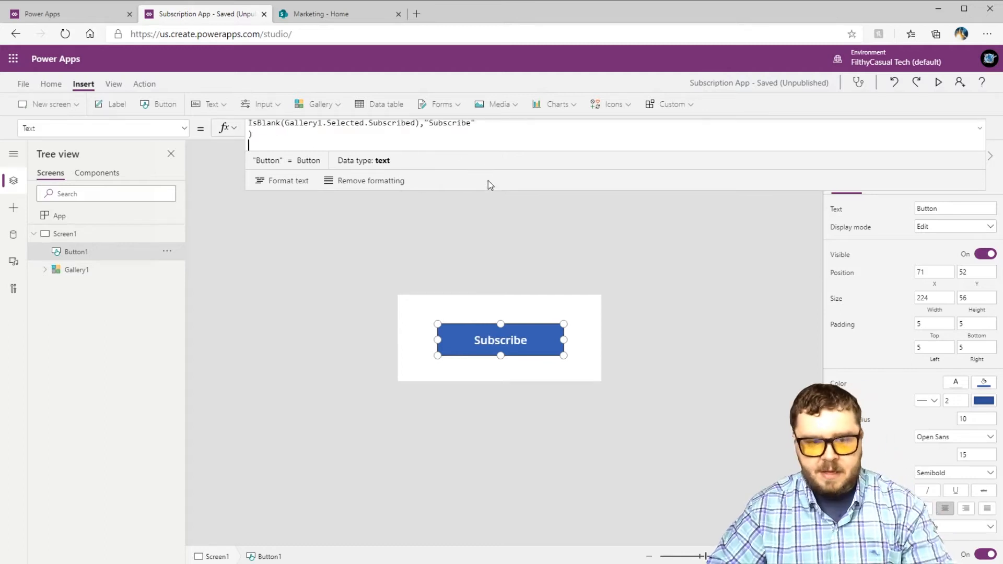
pyautogui.moveTo(526, 190); pyautogui.dragTo(558, 368)
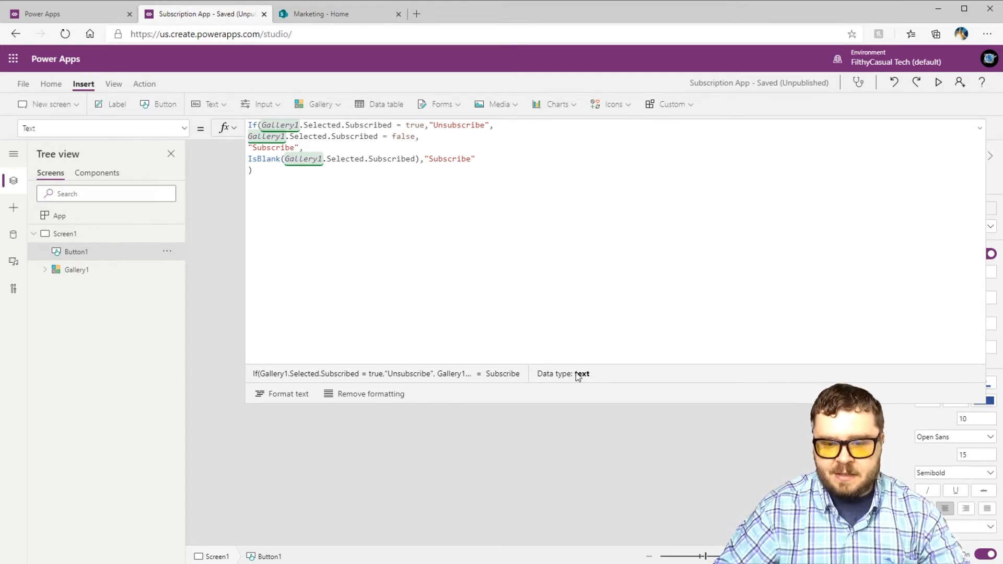
pyautogui.moveTo(573, 364); pyautogui.dragTo(585, 175)
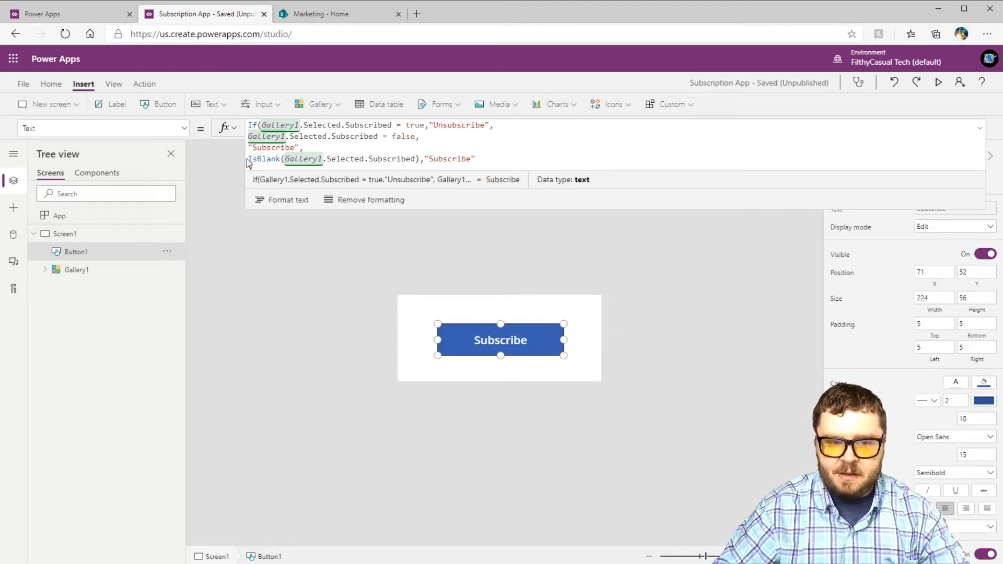
pyautogui.click(500, 156)
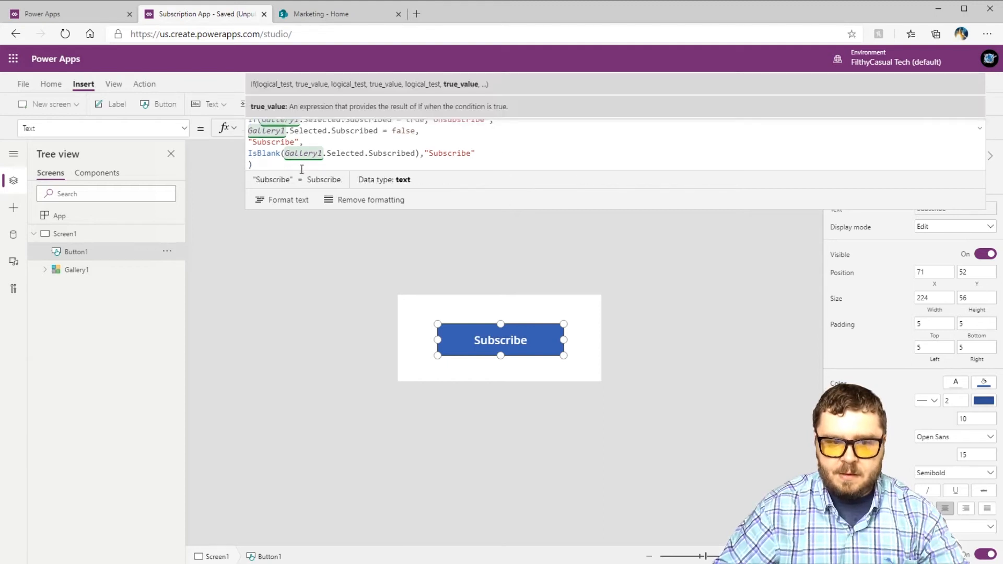
pyautogui.moveTo(596, 208); pyautogui.dragTo(594, 137)
pyautogui.click(671, 281)
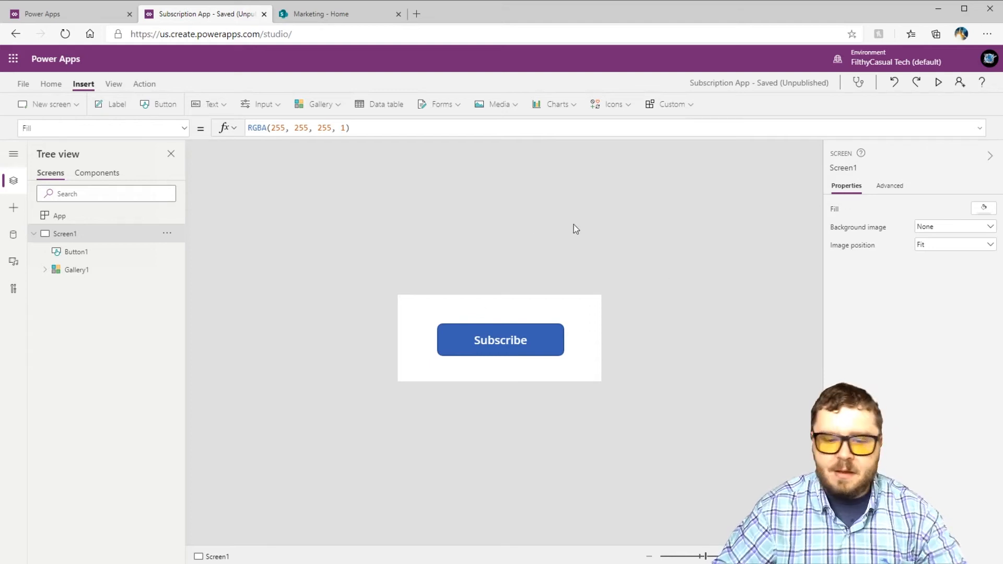
# Preview the app, subscribe with its button, and check the new record in the Marketing site's Subscription List in SharePoint
pyautogui.click(938, 84)
pyautogui.click(533, 319)
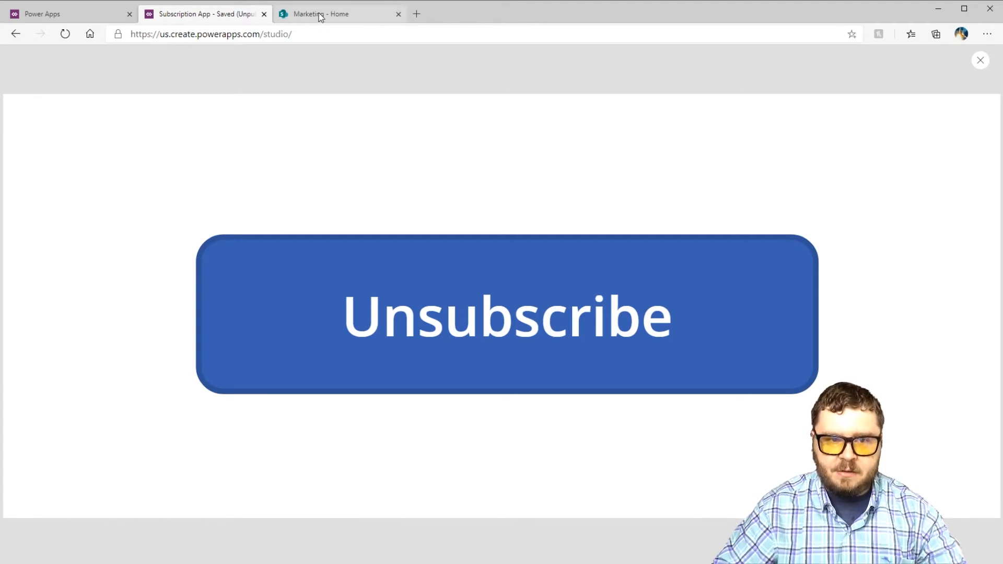
pyautogui.click(321, 16)
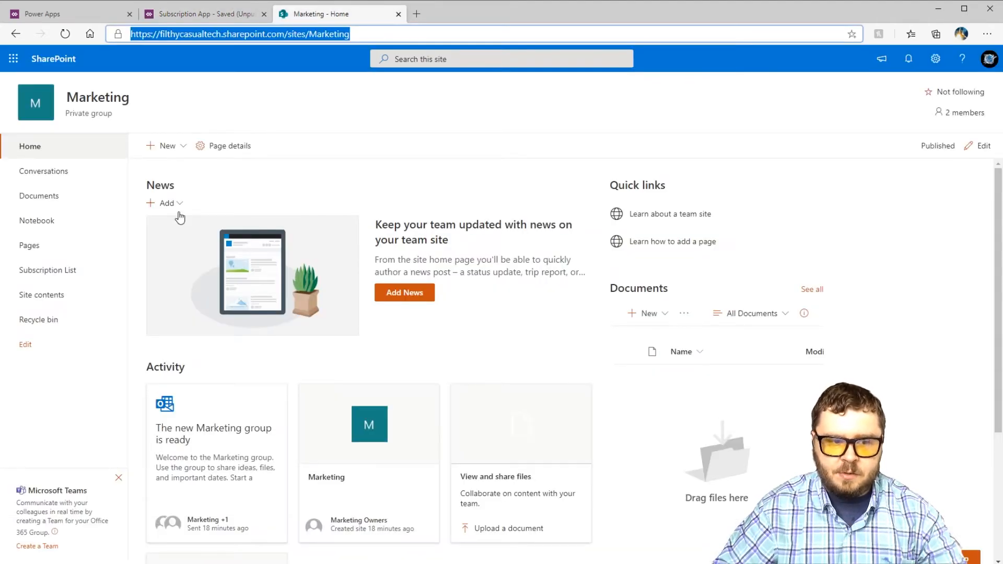
pyautogui.click(59, 270)
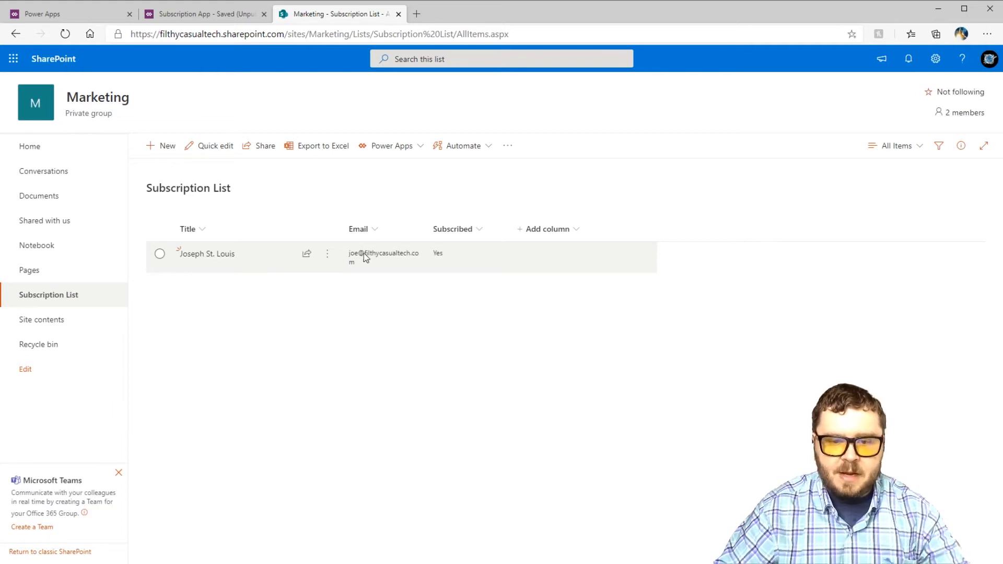
# Unsubscribe in the app preview, then reload the SharePoint Subscription List to check the record's Subscribed value
pyautogui.click(199, 12)
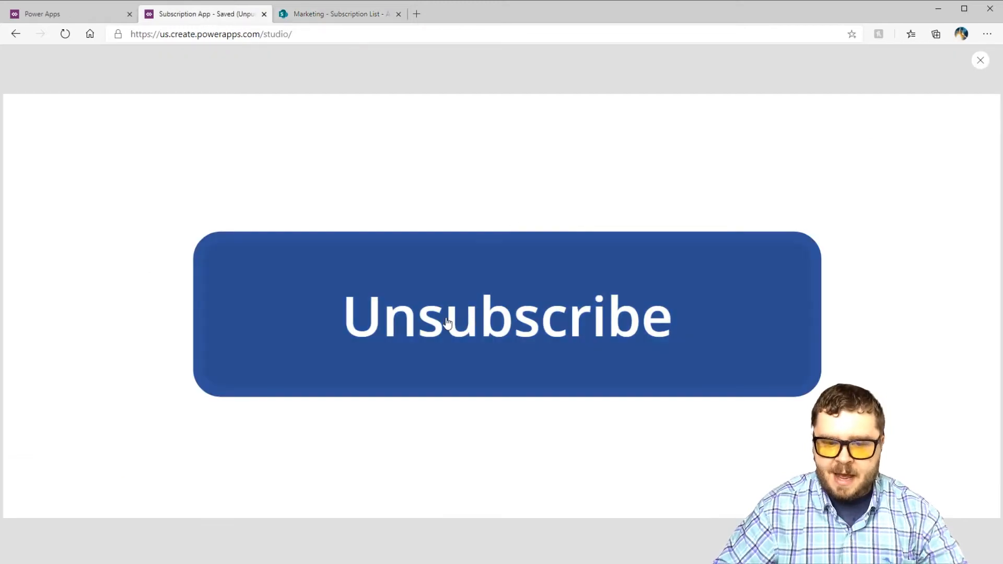
pyautogui.click(447, 321)
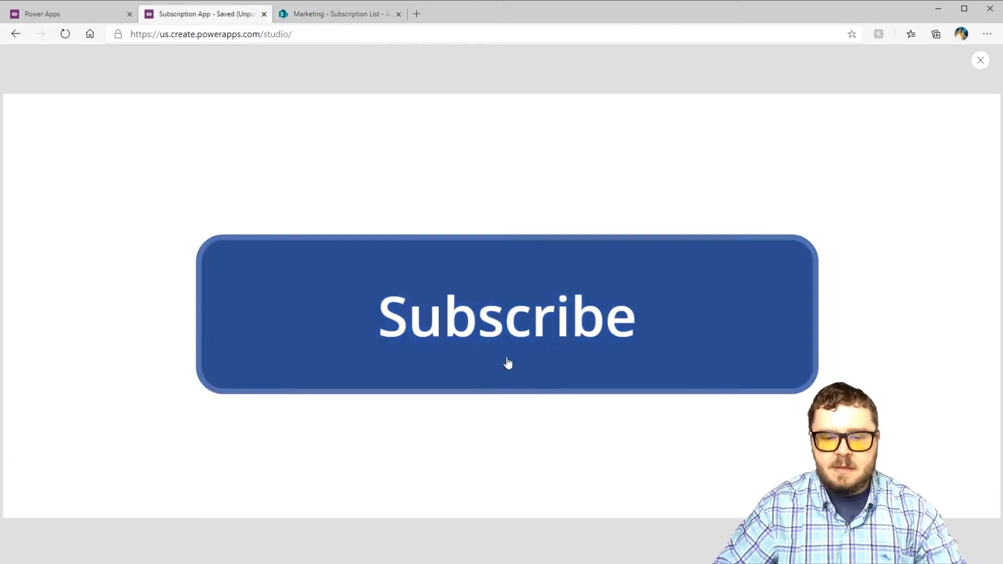
pyautogui.click(325, 14)
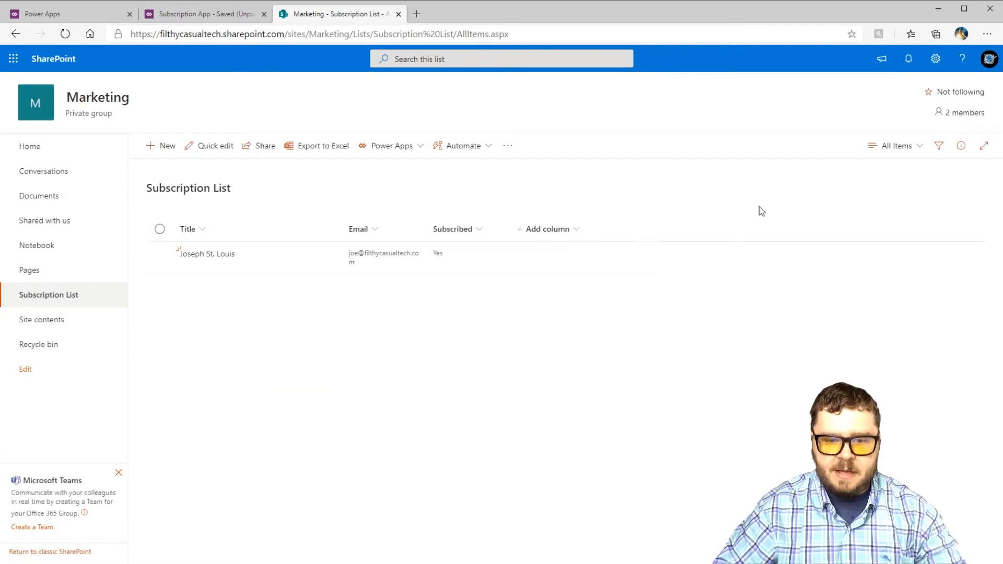
pyautogui.click(65, 34)
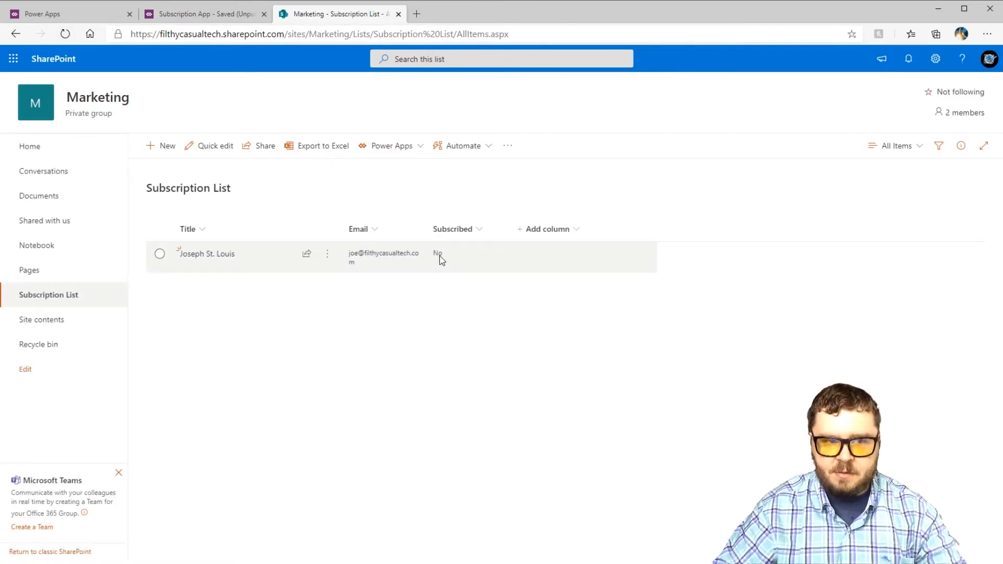
# Subscribe again in the app preview and close the preview to return to editing
pyautogui.click(506, 319)
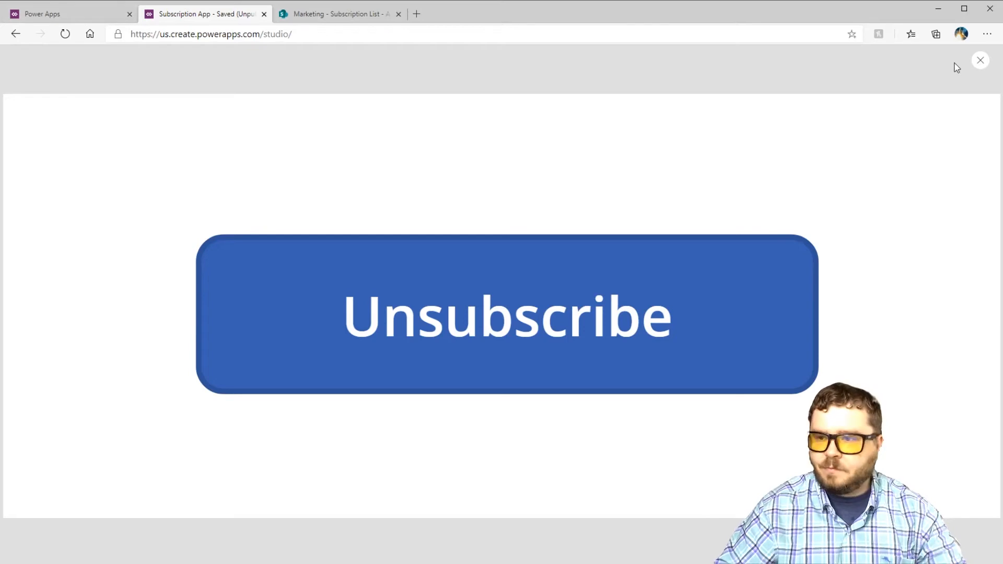
pyautogui.click(979, 62)
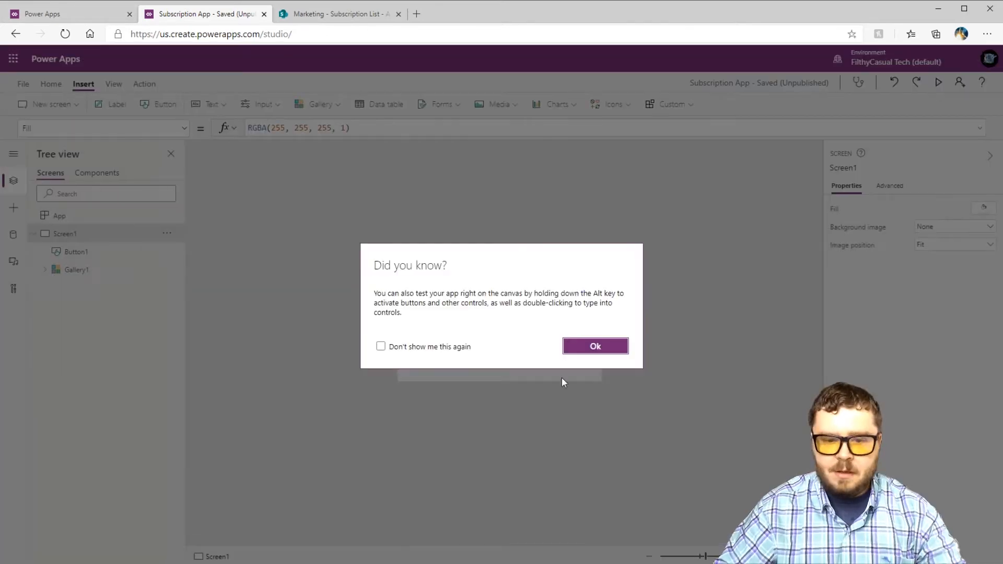
# Dismiss the testing tip and insert a label about 274 by 40 above the button, at the screen's upper edge
pyautogui.click(616, 349)
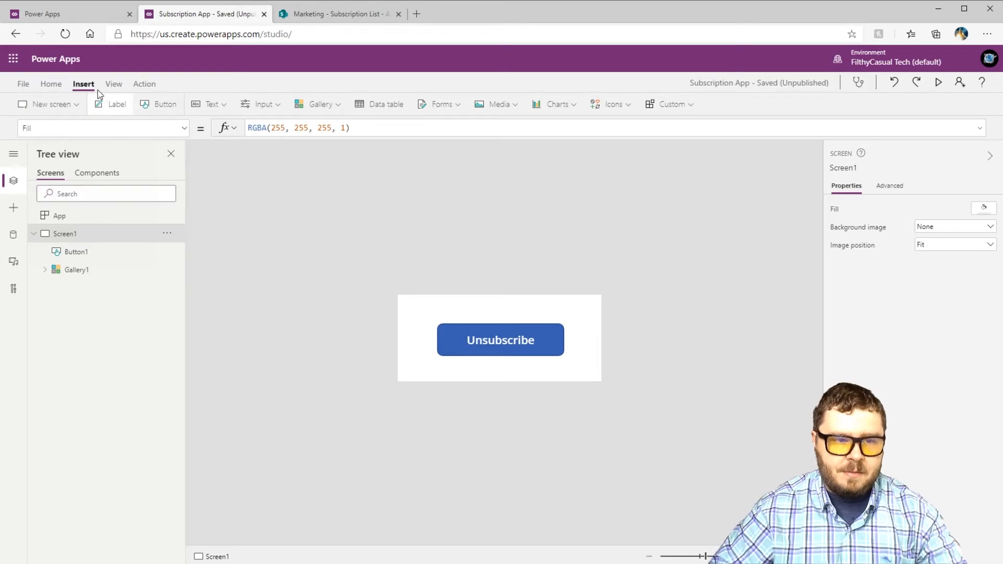
pyautogui.click(111, 104)
pyautogui.moveTo(433, 322); pyautogui.dragTo(576, 308)
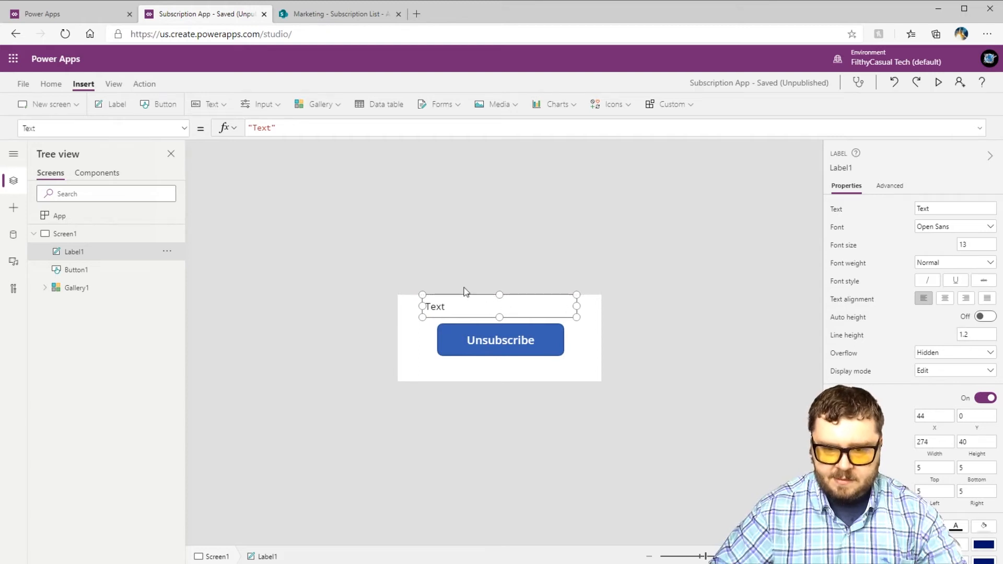
# Set the label's Text formula to "Click the button below to Unsubscribe to our News Posts" when Gallery1.Selected.Subscribed is true, and the Subscribe wording when false or blank
pyautogui.click(306, 130)
pyautogui.hotkey('ctrl', 'a')
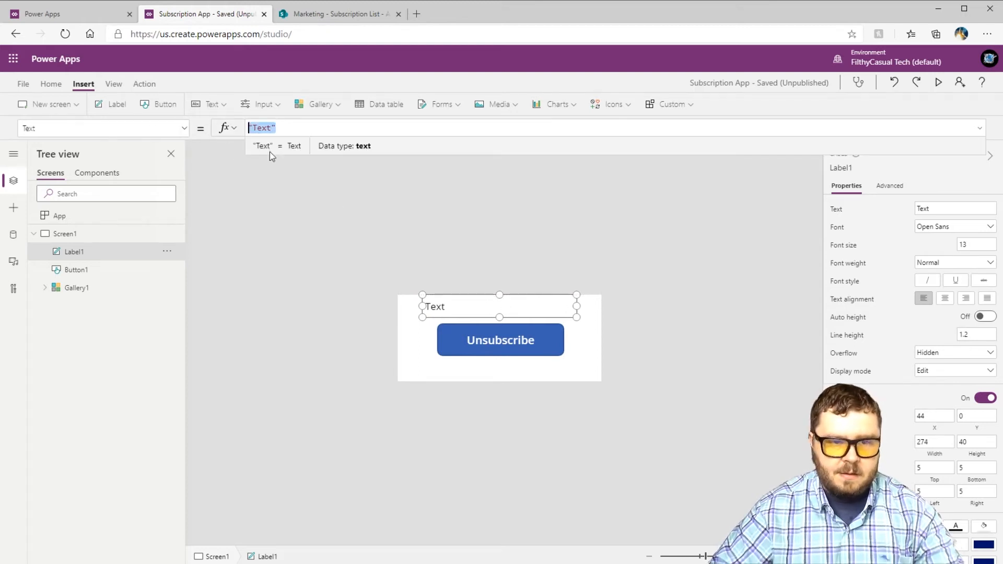
pyautogui.hotkey('ctrl', 'v')
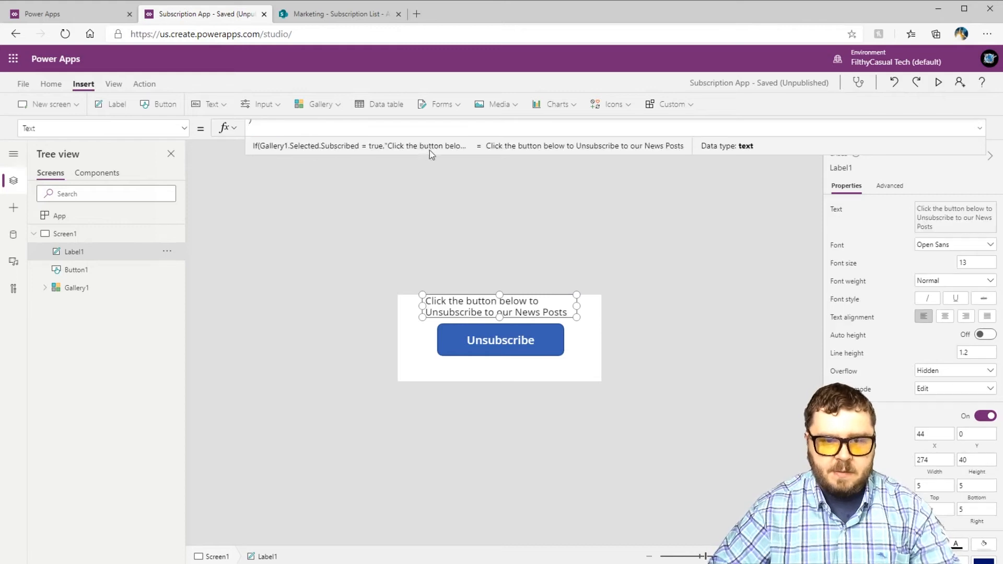
pyautogui.moveTo(369, 151); pyautogui.dragTo(385, 328)
pyautogui.click(270, 167)
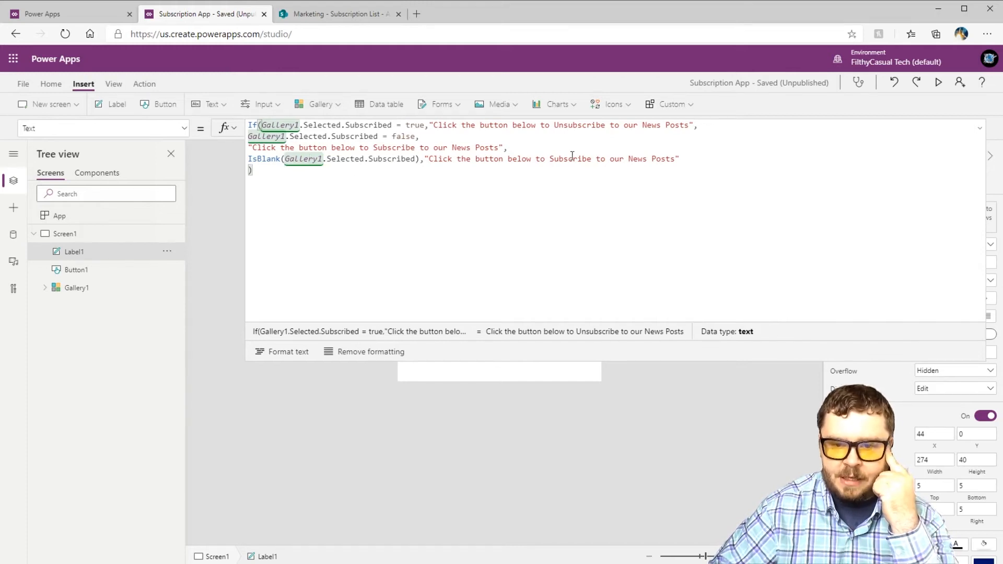
pyautogui.moveTo(648, 361); pyautogui.dragTo(626, 157)
# Enlarge the label to about 334 by 69 and move the button down to about Y 69, directly beneath it
pyautogui.moveTo(422, 307); pyautogui.dragTo(409, 307)
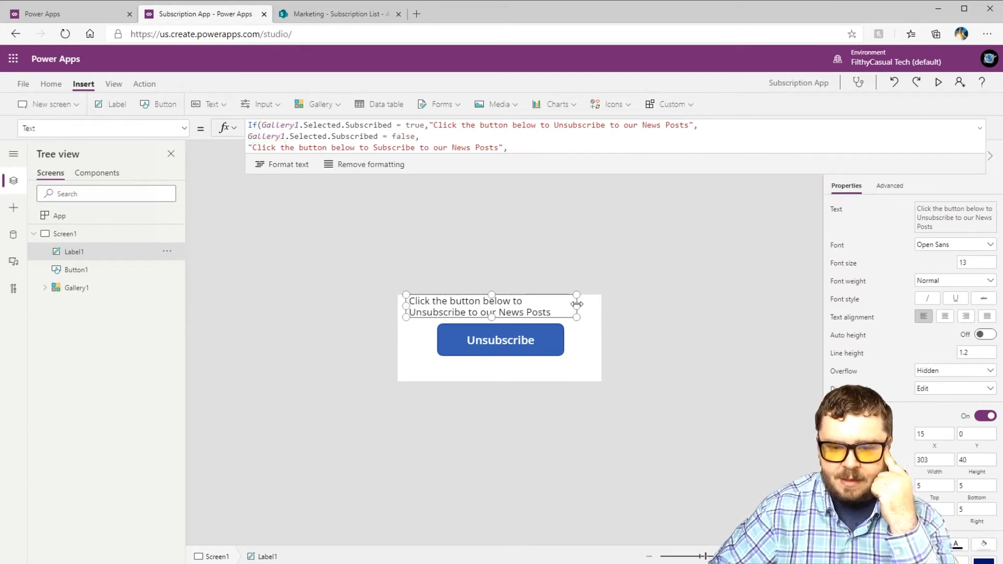
pyautogui.moveTo(576, 306); pyautogui.dragTo(595, 307)
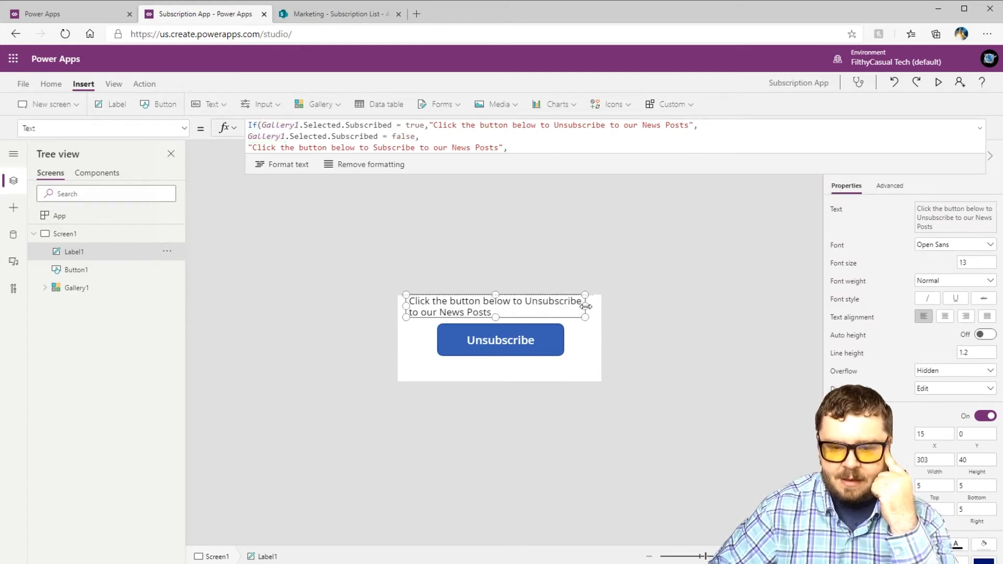
pyautogui.click(509, 351)
pyautogui.moveTo(508, 351); pyautogui.dragTo(509, 361)
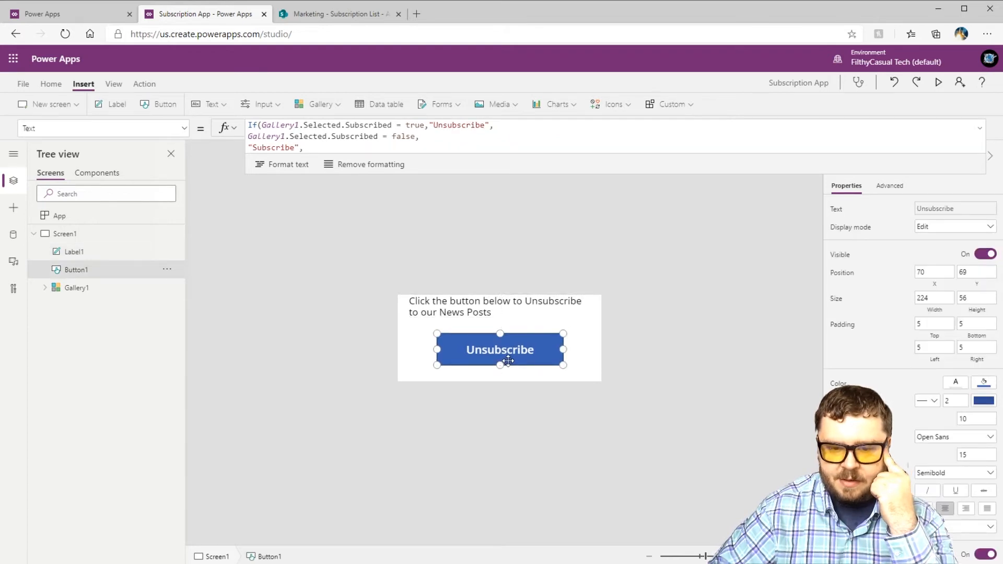
pyautogui.click(488, 317)
pyautogui.moveTo(498, 318); pyautogui.dragTo(501, 331)
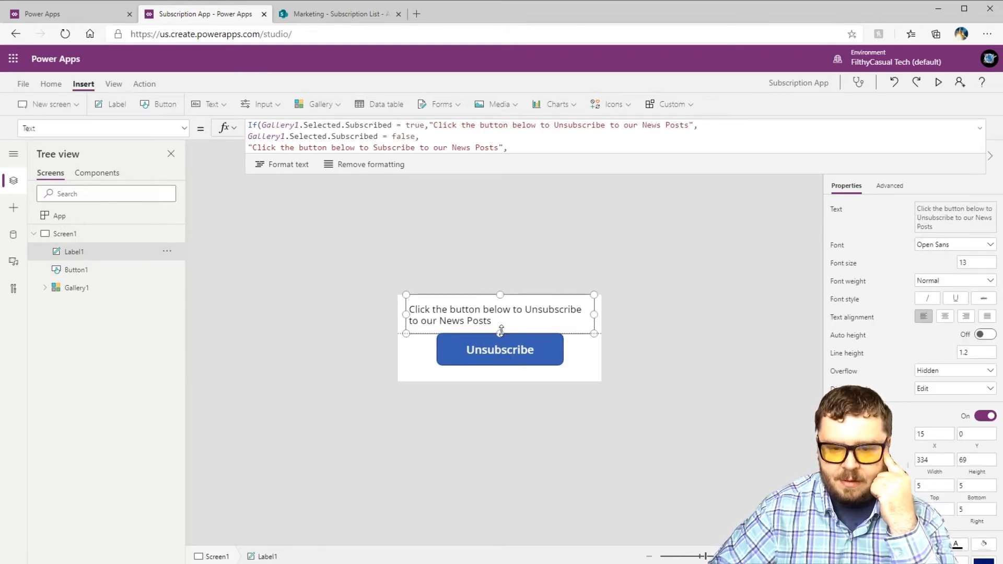
# Center the text of the label above the button and deselect it
pyautogui.click(624, 332)
pyautogui.click(503, 312)
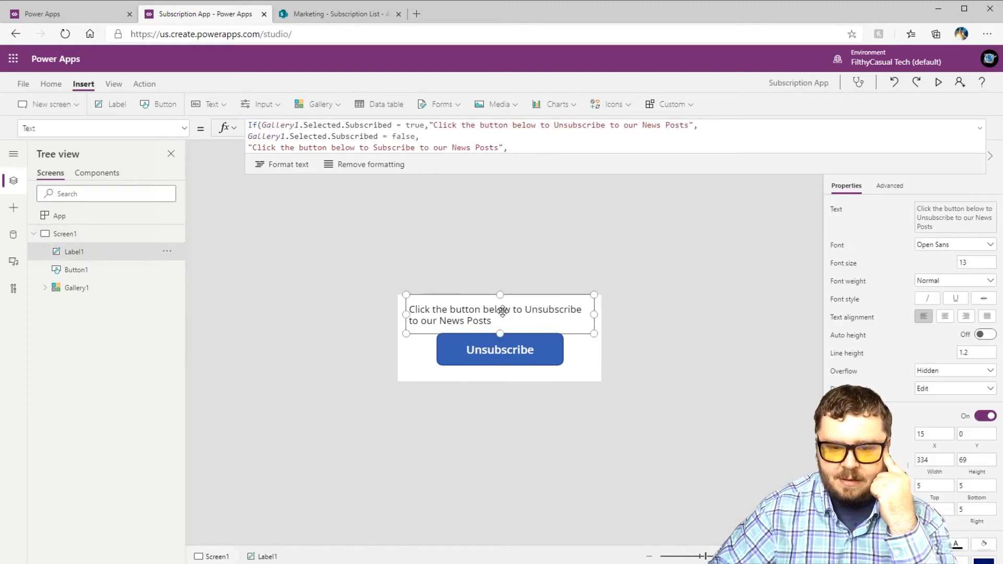
pyautogui.click(947, 317)
pyautogui.click(652, 351)
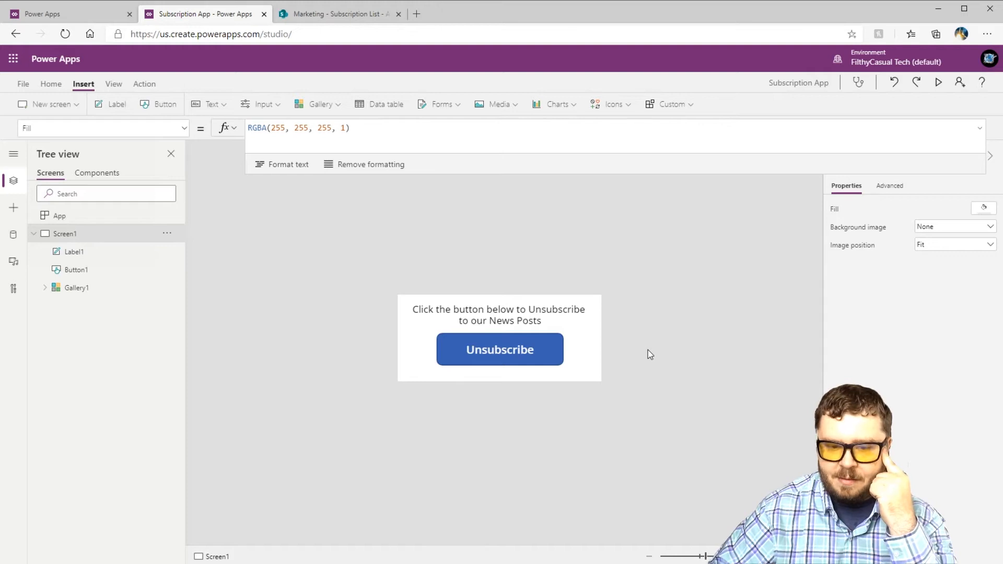
# Save the Subscription App and return to the editing canvas
pyautogui.click(23, 85)
pyautogui.click(131, 257)
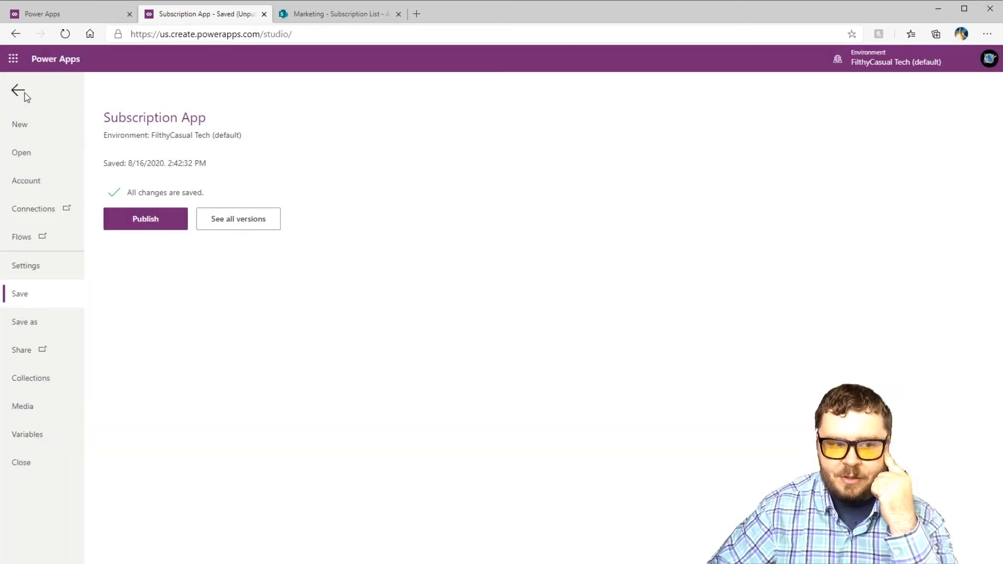
pyautogui.click(18, 90)
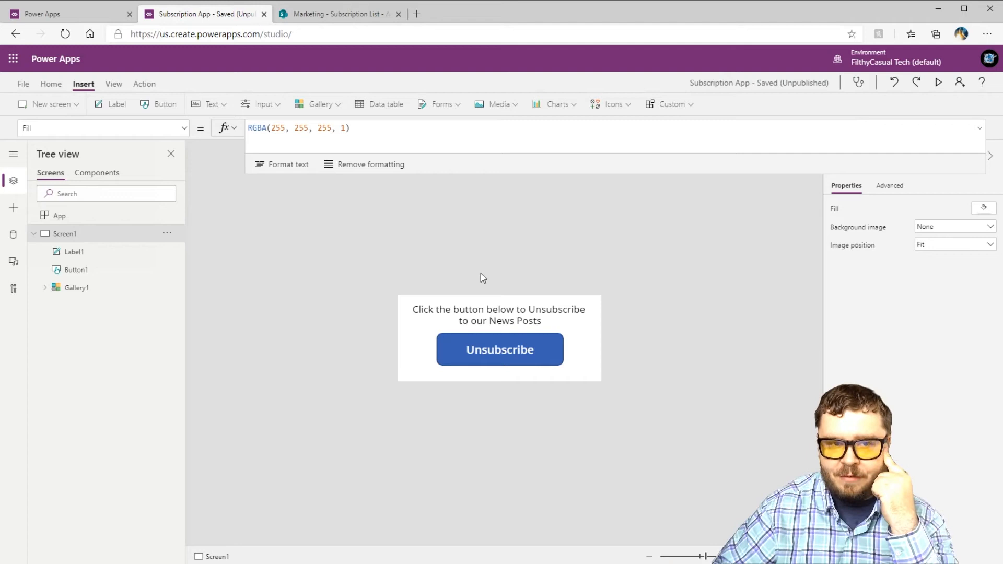
# Check the record in the SharePoint Subscription List and test unsubscribing and resubscribing directly on the Power Apps canvas
pyautogui.click(321, 16)
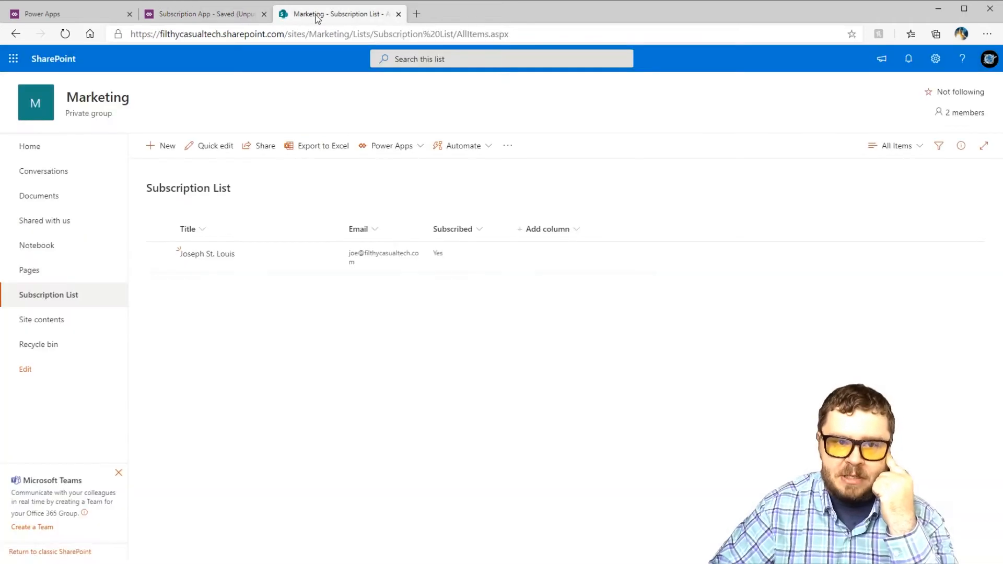
pyautogui.click(217, 18)
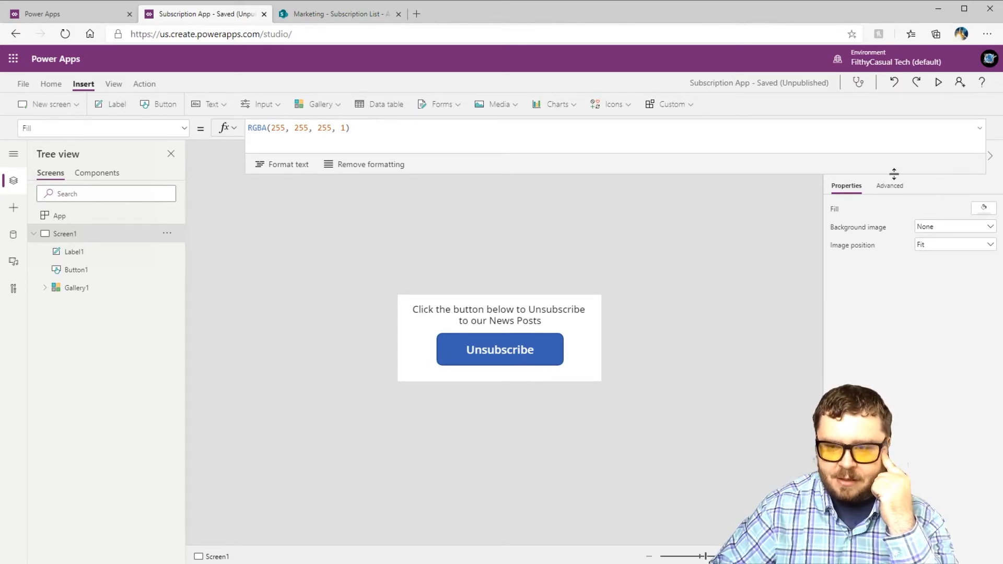
pyautogui.keyDown('alt'); pyautogui.click(487, 366); pyautogui.keyUp('alt')
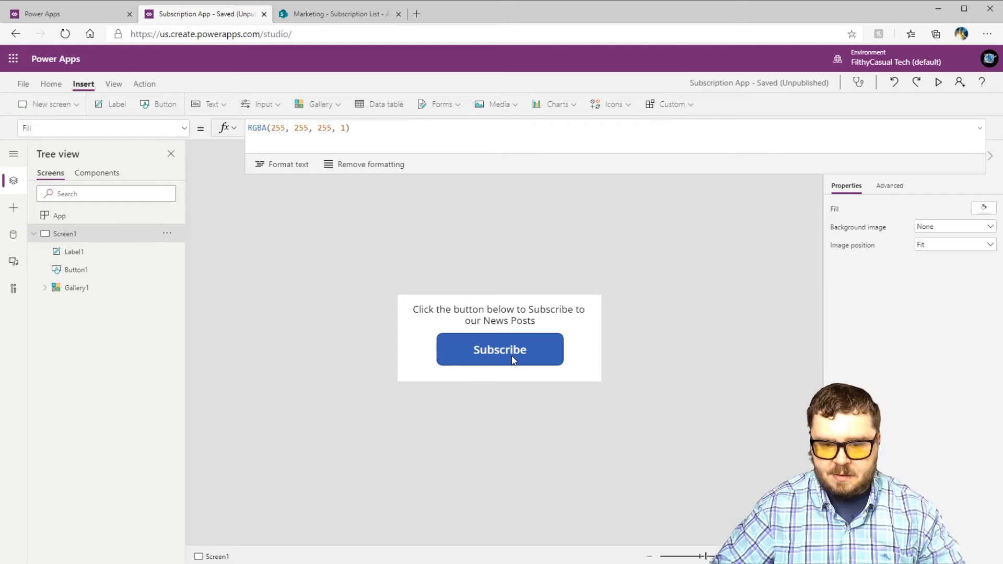
pyautogui.keyDown('alt'); pyautogui.click(516, 356); pyautogui.keyUp('alt')
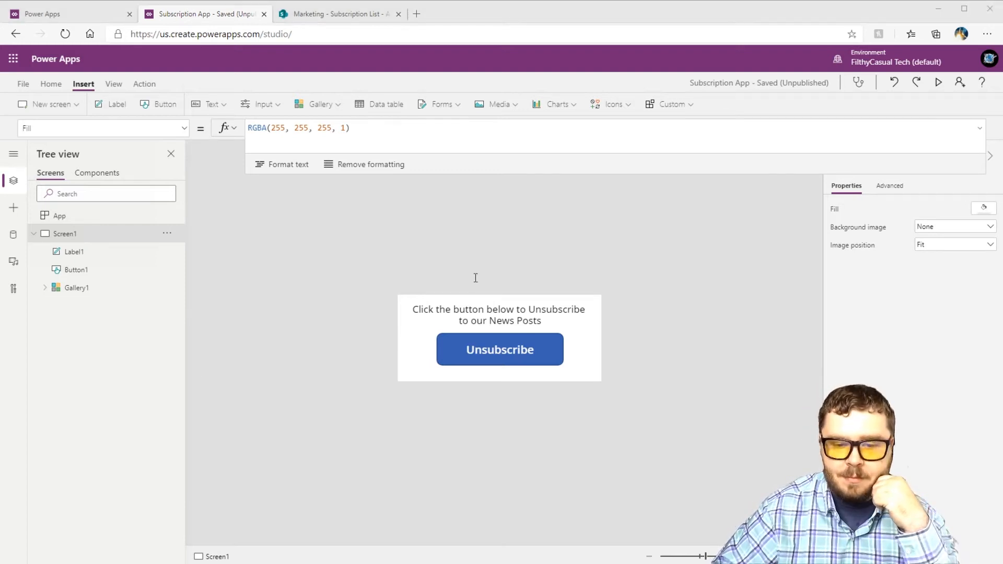
pyautogui.click(222, 371)
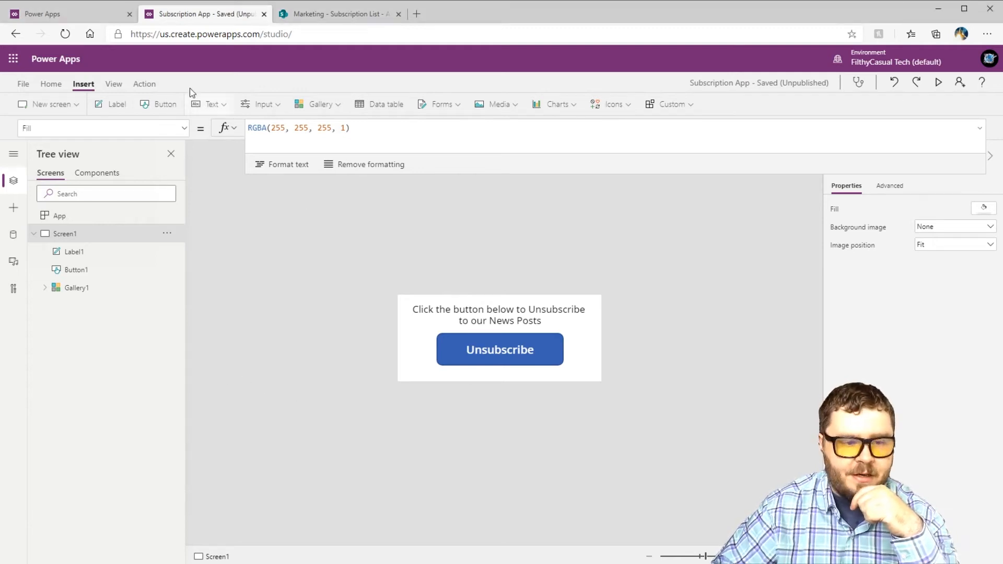
# Publish the current version of the Subscription App
pyautogui.click(14, 87)
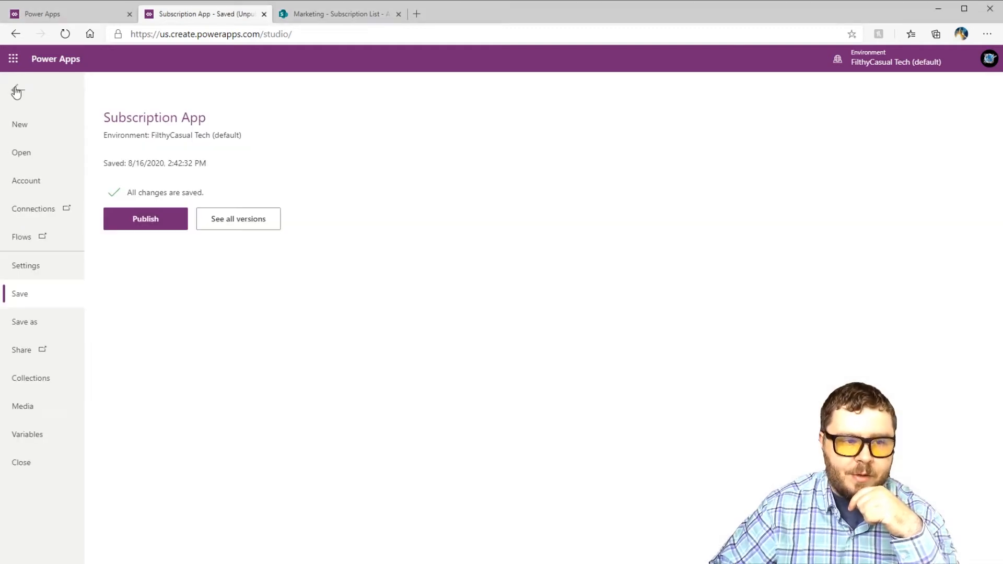
pyautogui.click(141, 224)
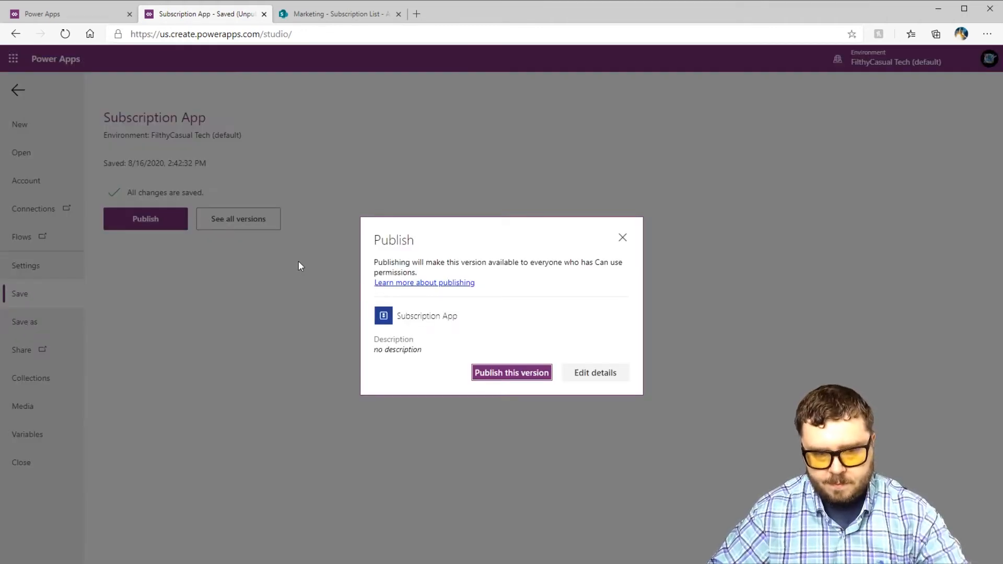
pyautogui.click(512, 375)
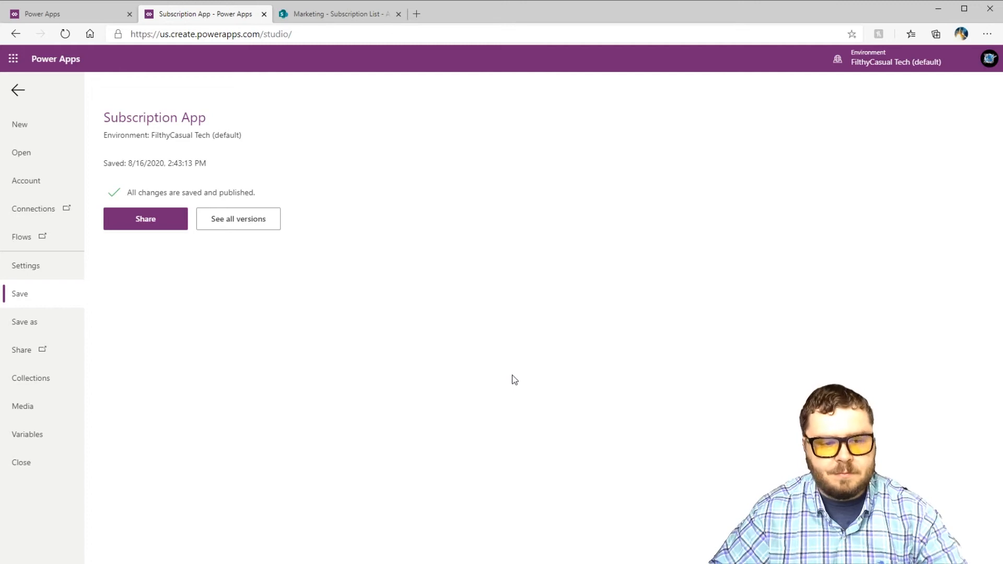
# Share the Subscription App with another person as a regular user, without co-owner rights or an email invitation, and close the sharing pane
pyautogui.click(137, 226)
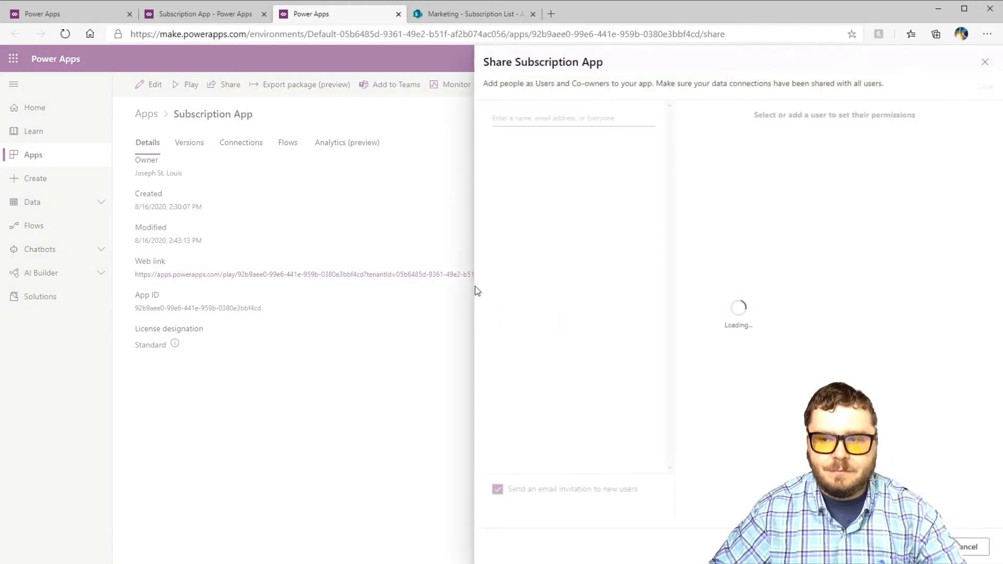
pyautogui.click(533, 119)
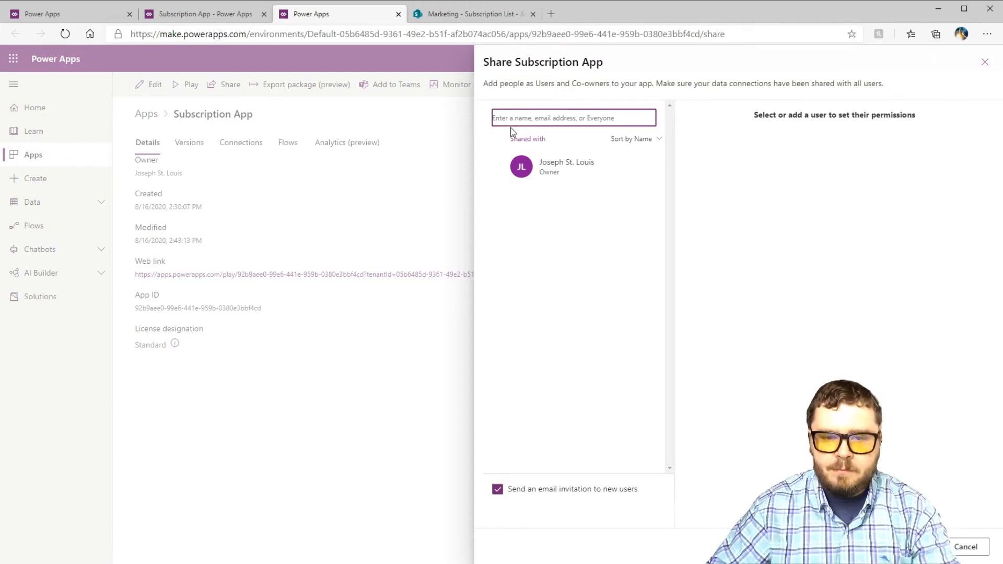
pyautogui.write('siri')
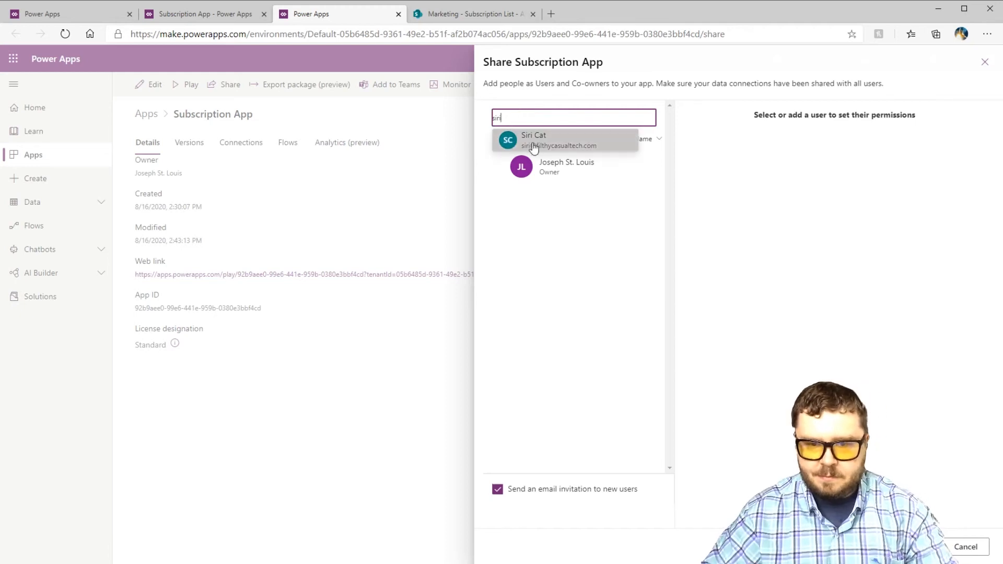
pyautogui.click(534, 147)
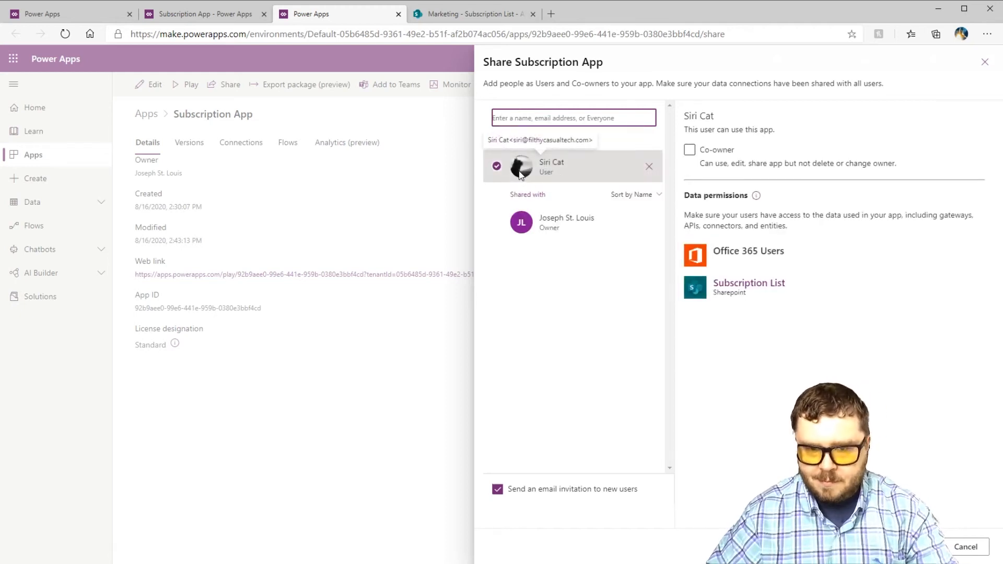
pyautogui.click(498, 491)
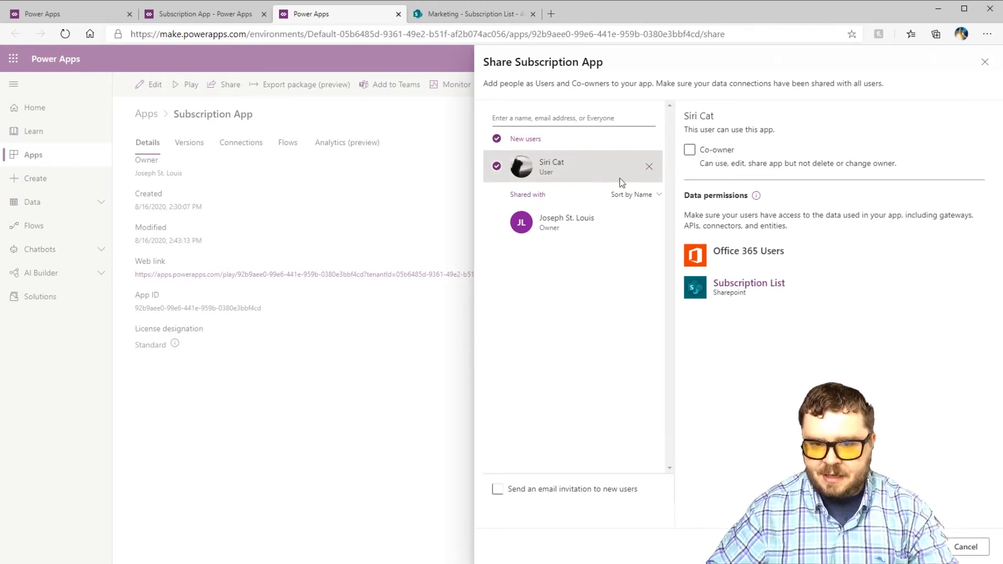
pyautogui.click(689, 152)
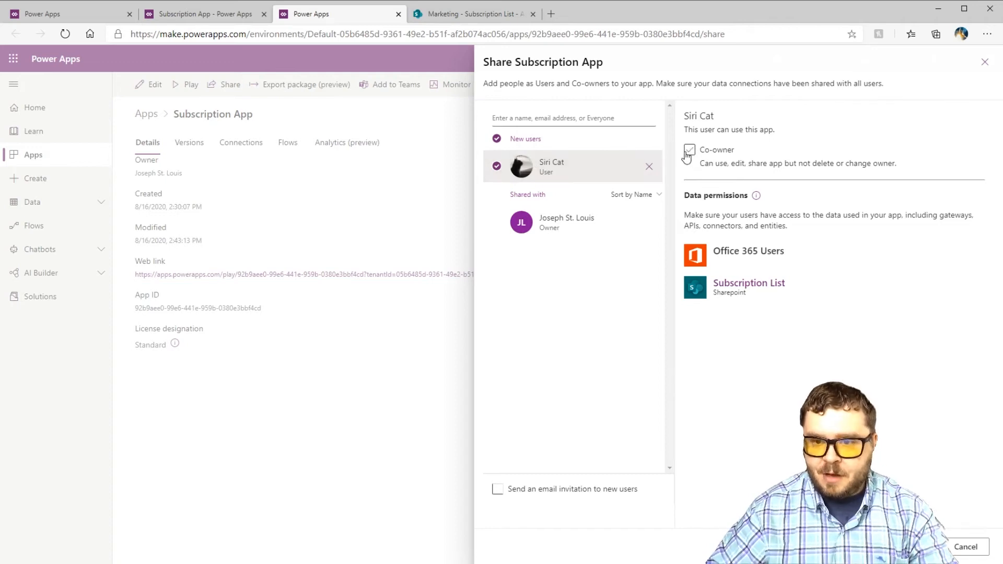
pyautogui.click(689, 150)
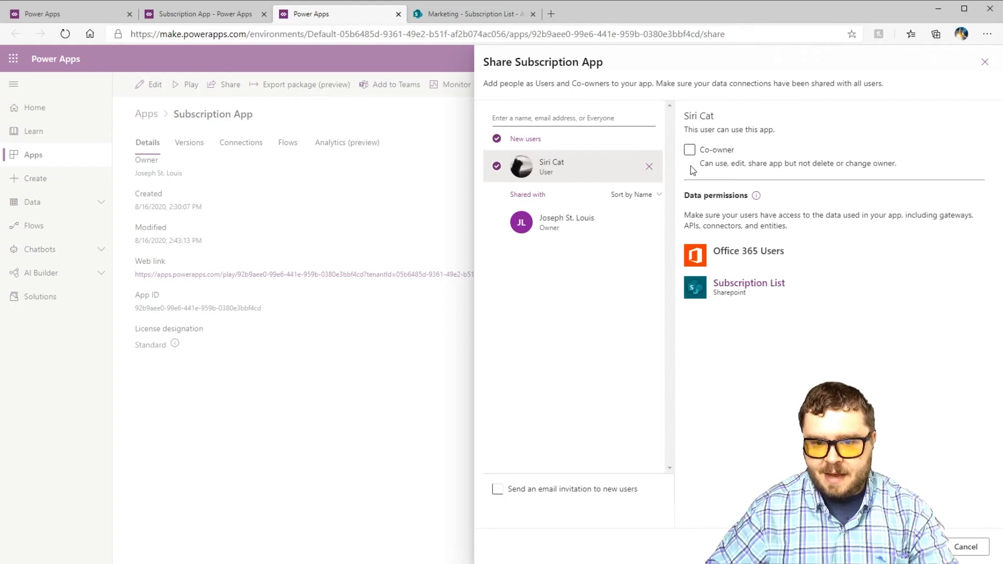
pyautogui.click(916, 547)
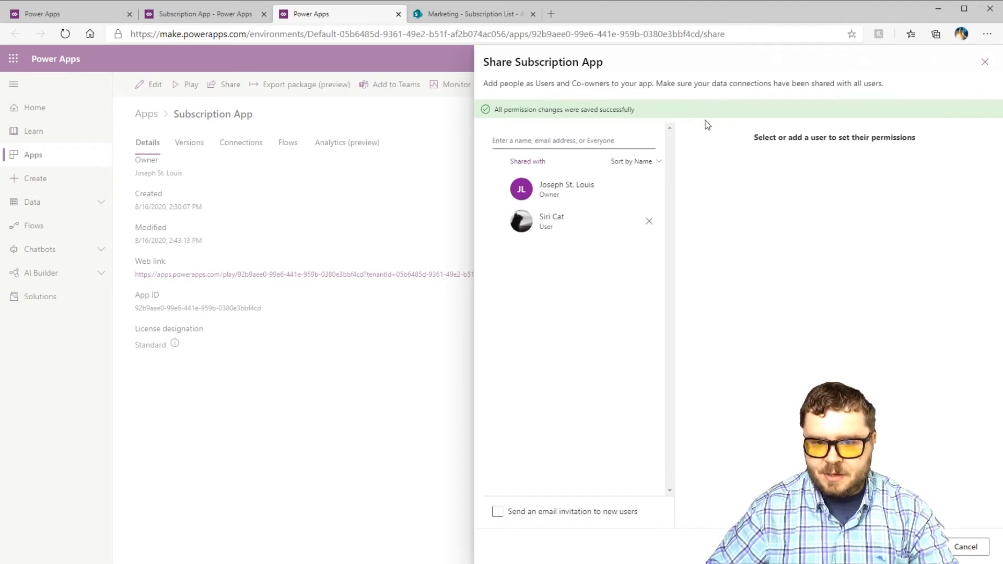
pyautogui.click(984, 62)
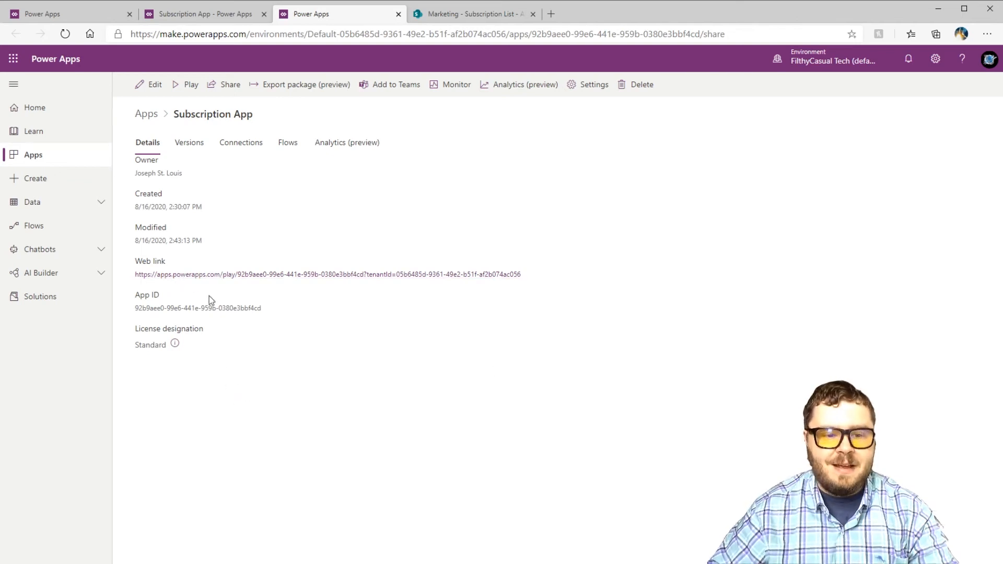
# Edit the SharePoint Marketing home page and insert a Microsoft PowerApps web part above Quick links
pyautogui.click(467, 17)
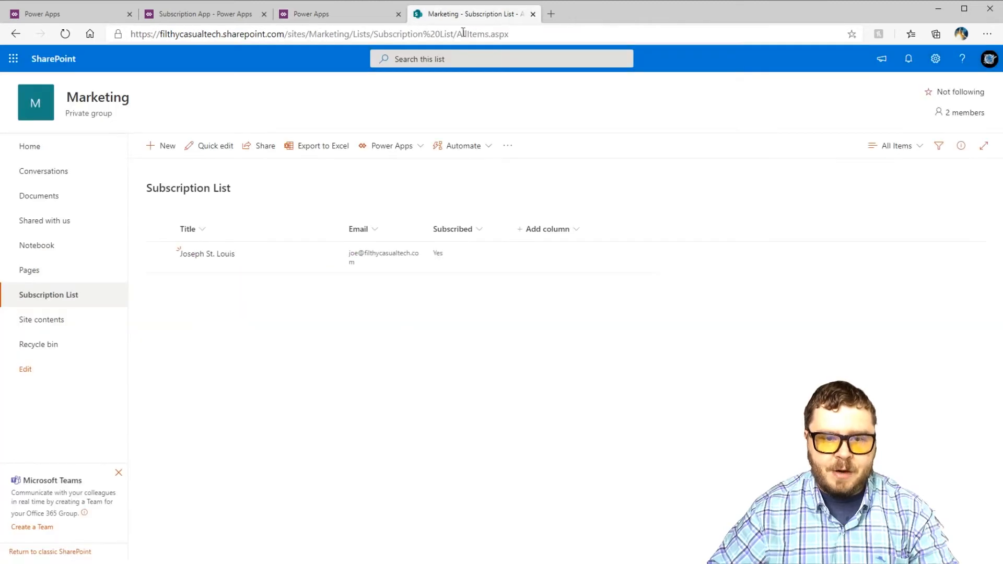
pyautogui.click(27, 148)
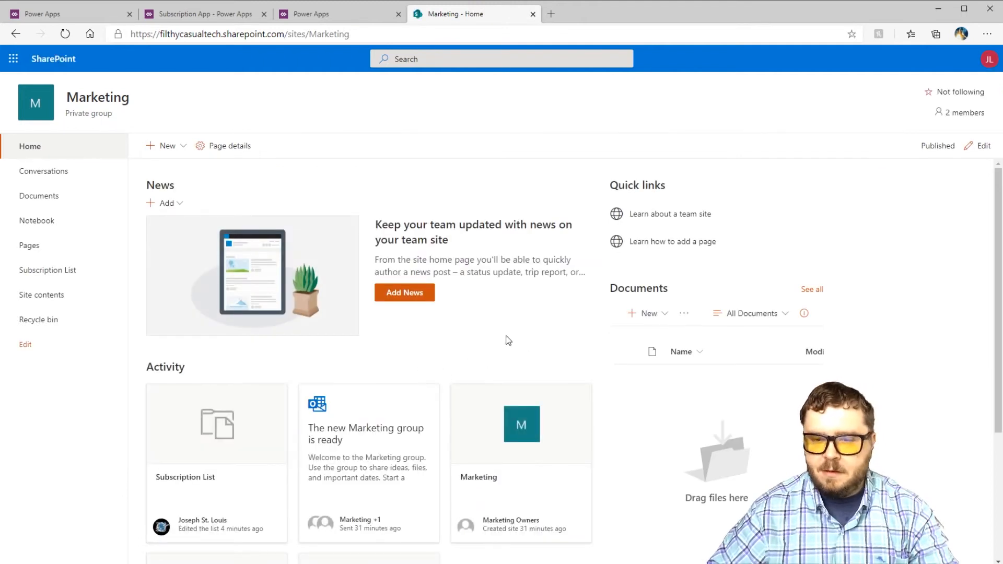
pyautogui.click(982, 148)
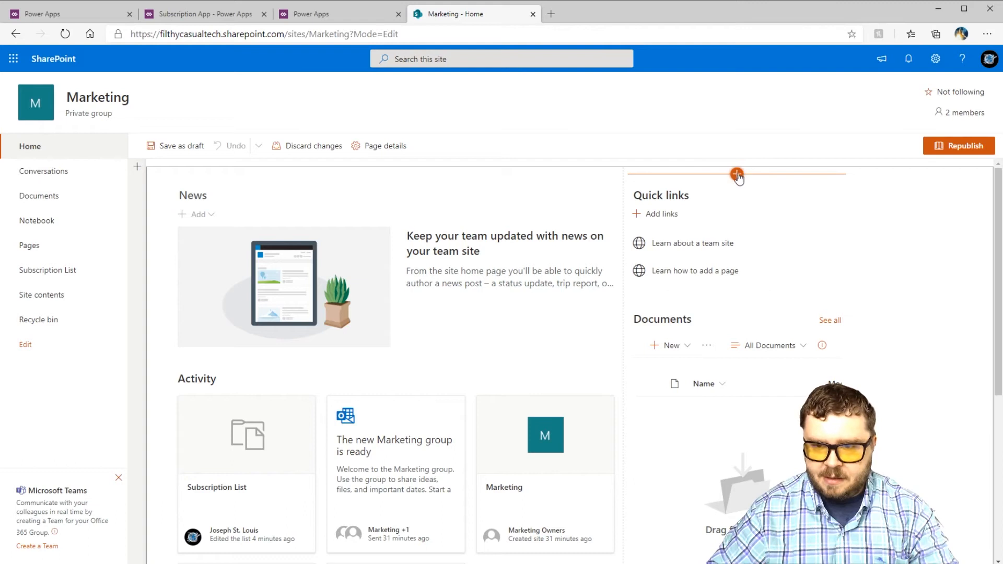
pyautogui.click(737, 177)
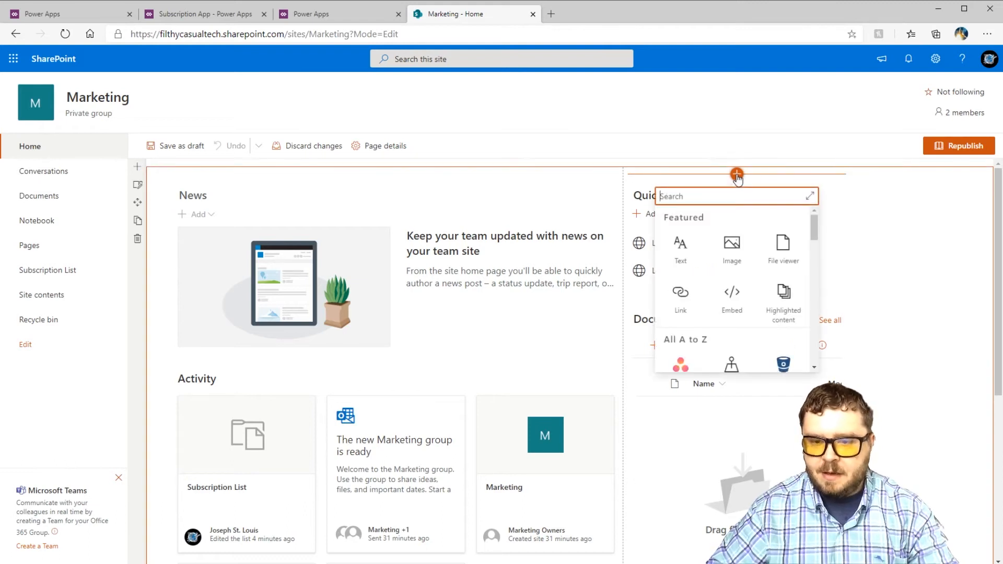
pyautogui.write('power')
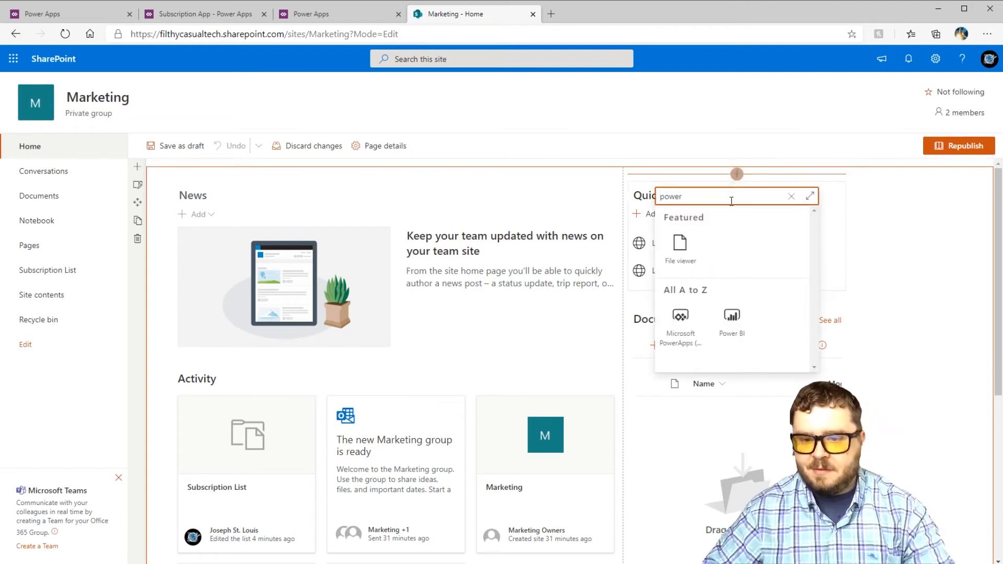
pyautogui.click(681, 320)
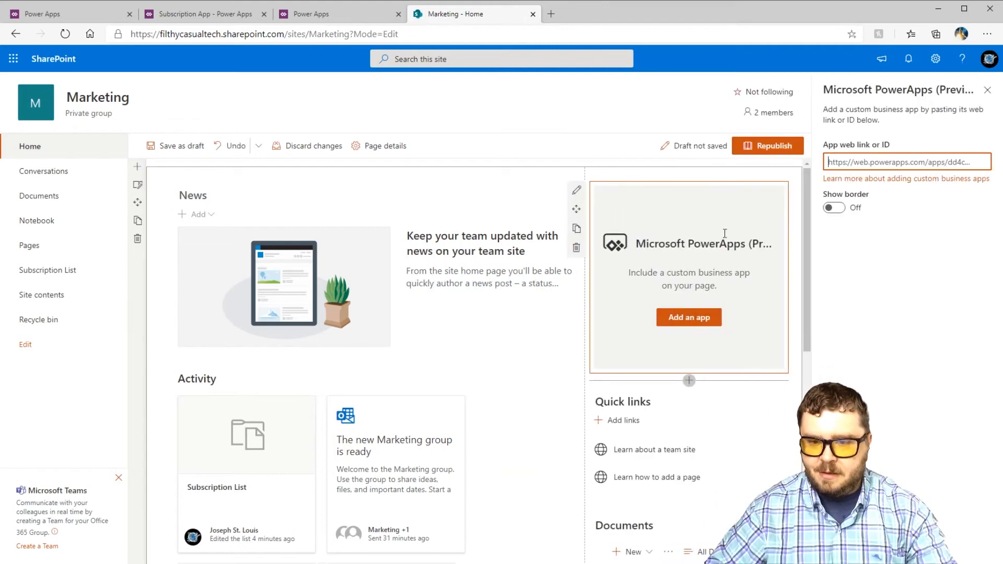
# Link the PowerApps web part to the Subscription App with its copied web link and republish the page
pyautogui.hotkey('ctrl', 'v')
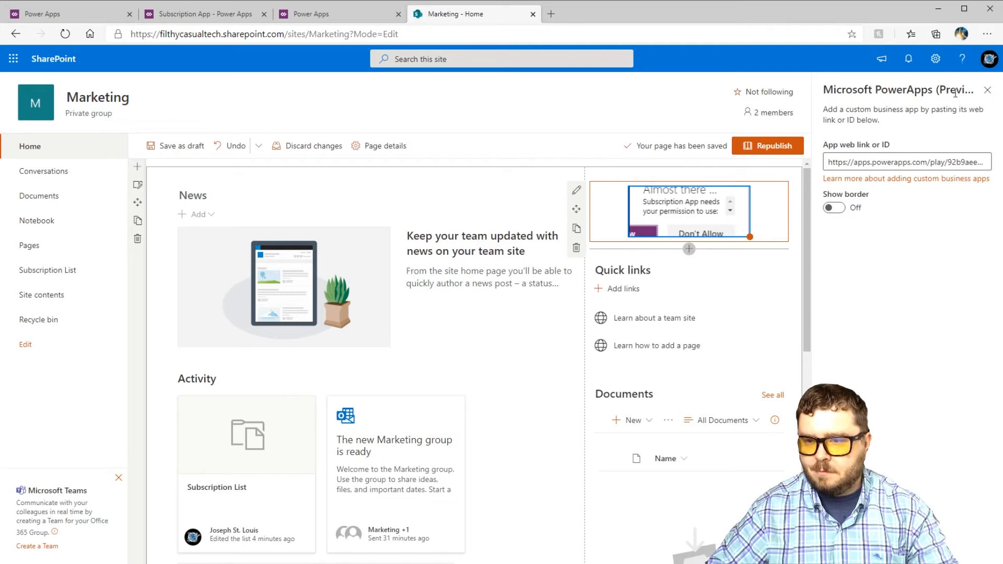
pyautogui.click(986, 94)
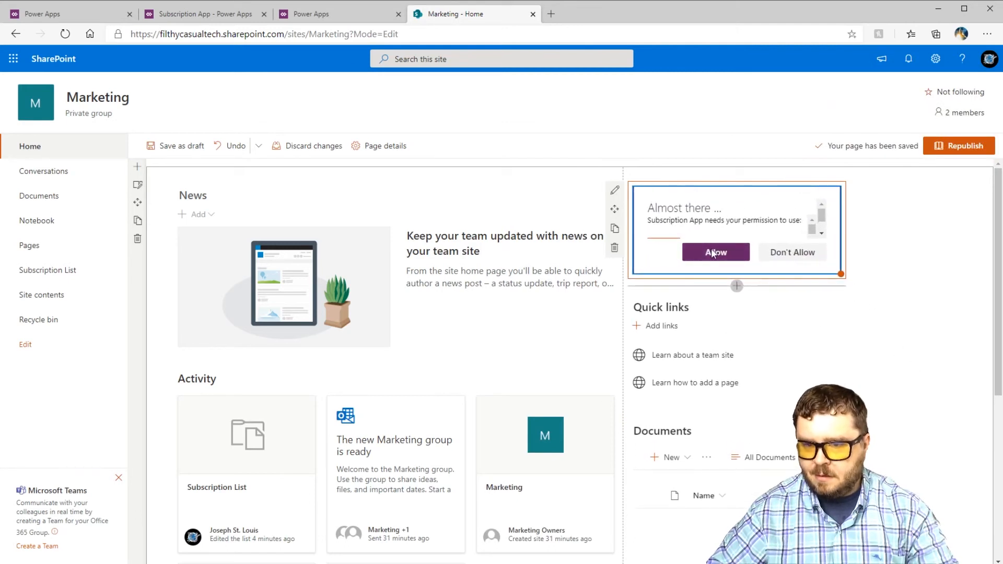
pyautogui.click(958, 149)
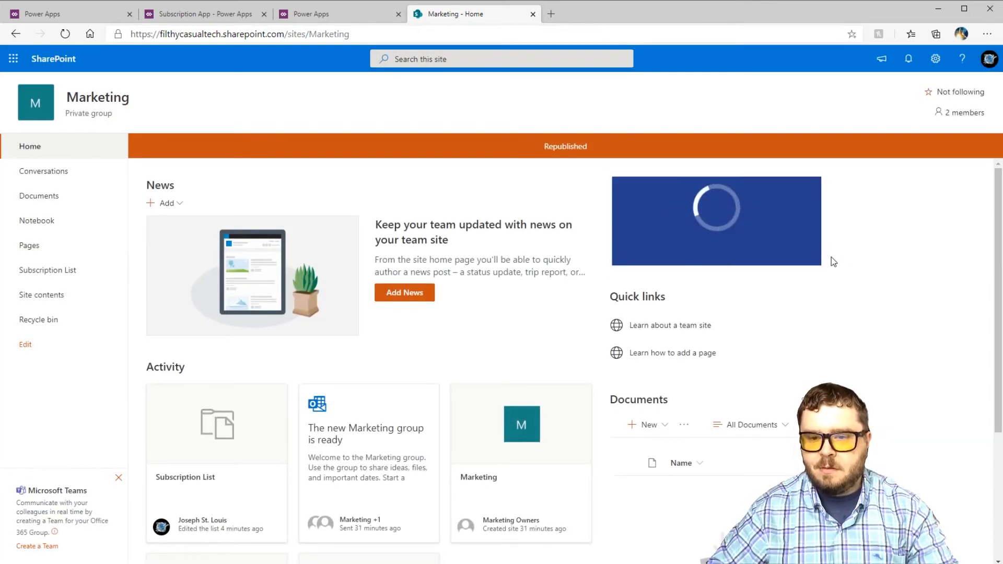
# Allow the embedded app's permissions, unsubscribe from the news posts on the home page, and open the Subscription List to check the record
pyautogui.click(704, 251)
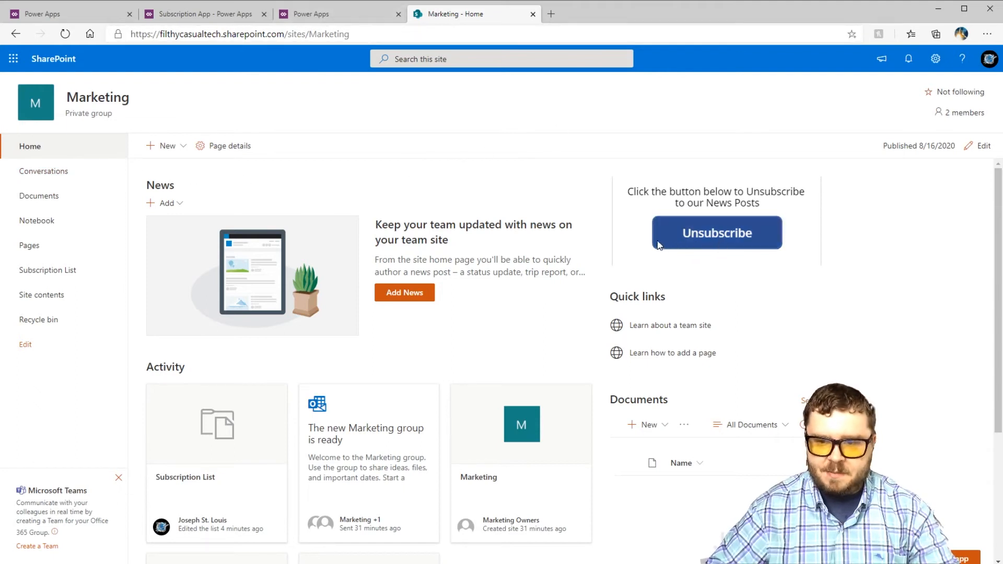
pyautogui.click(711, 236)
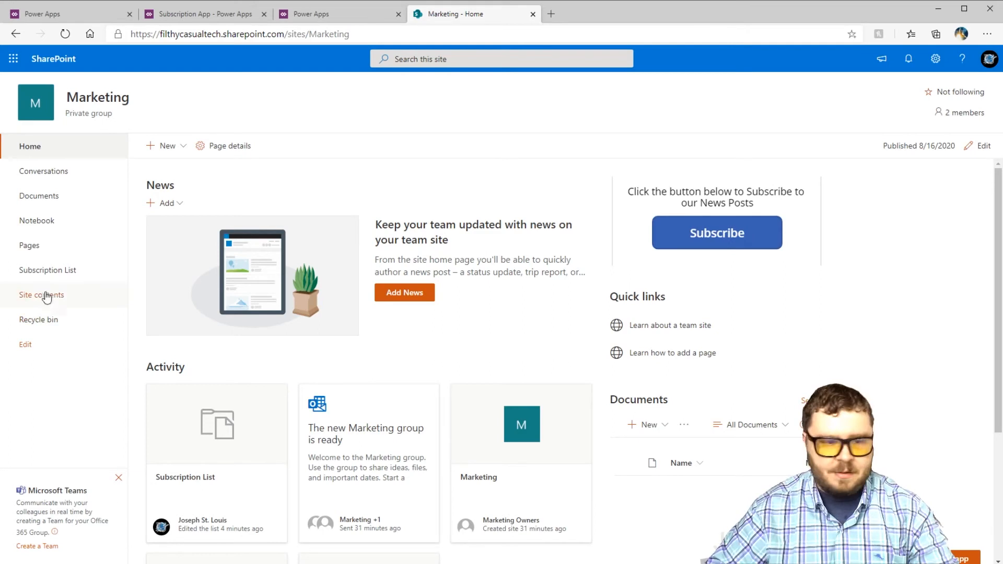
pyautogui.click(53, 273)
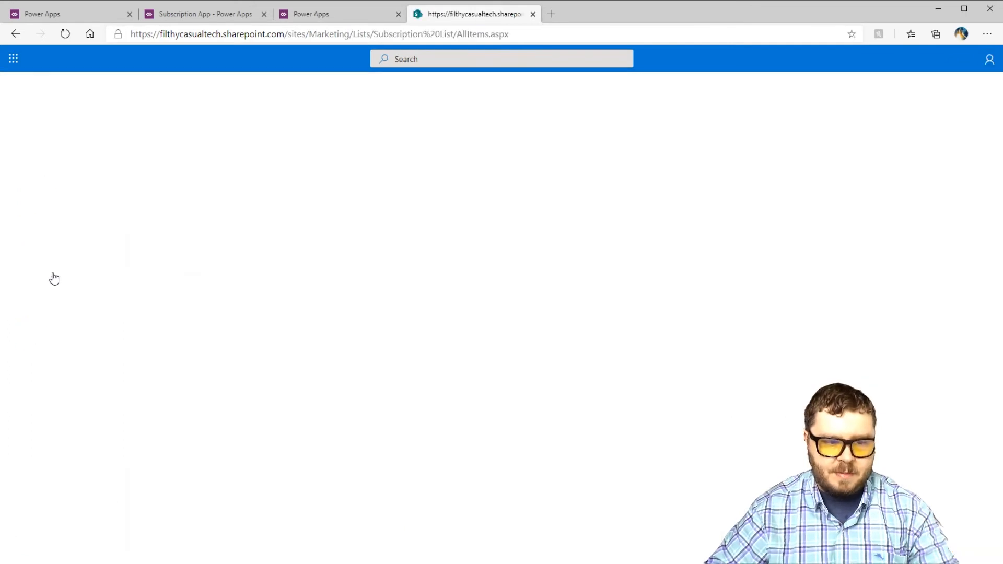
# Resubscribe through the embedded app on the Marketing home page, check the Subscription List record, and return to the home page
pyautogui.click(29, 146)
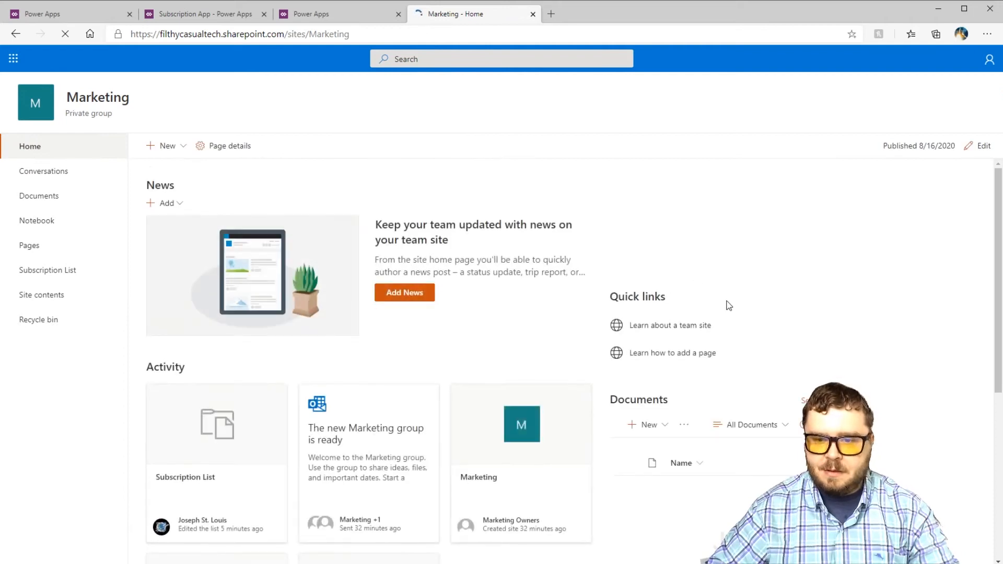
pyautogui.click(723, 233)
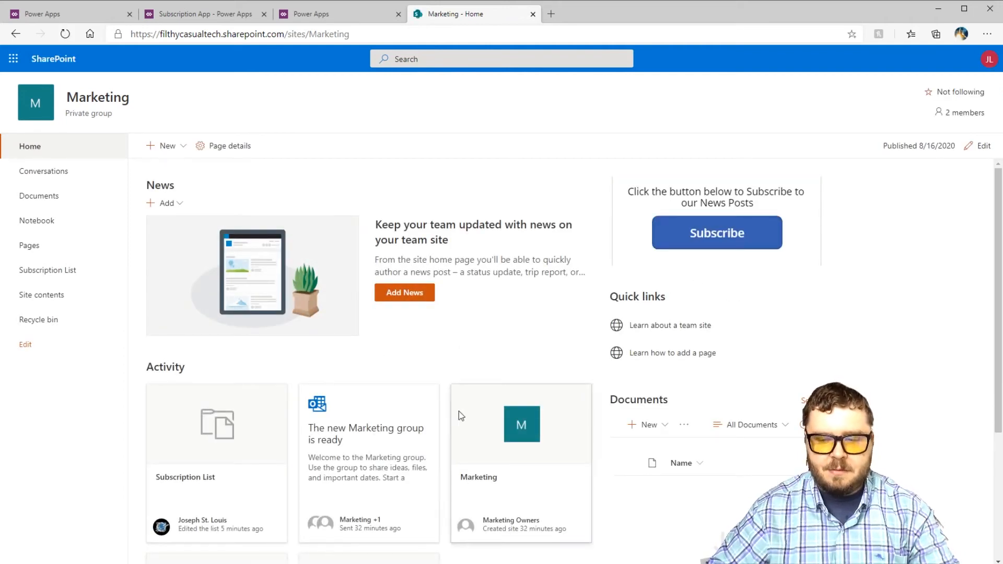
pyautogui.click(684, 231)
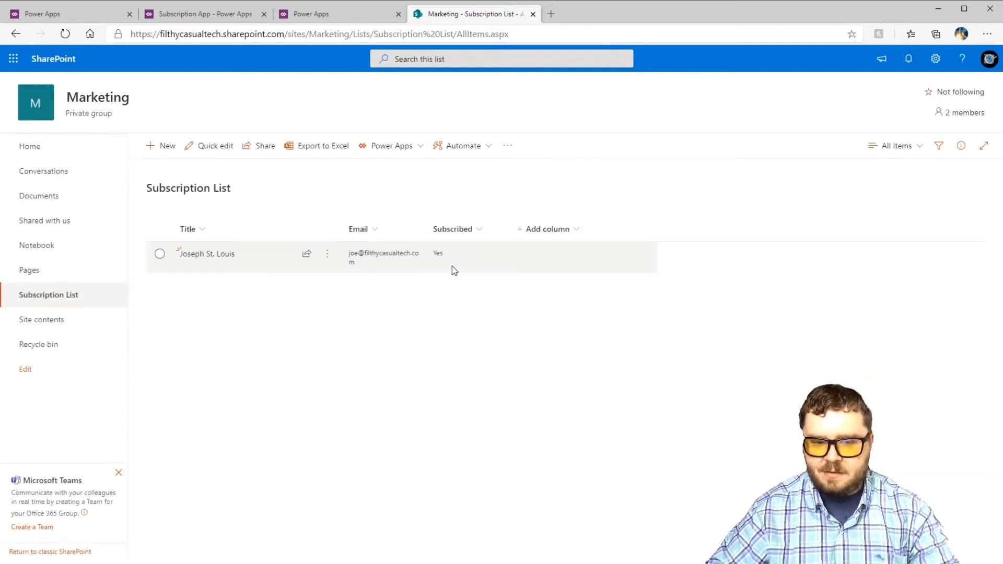
pyautogui.click(31, 156)
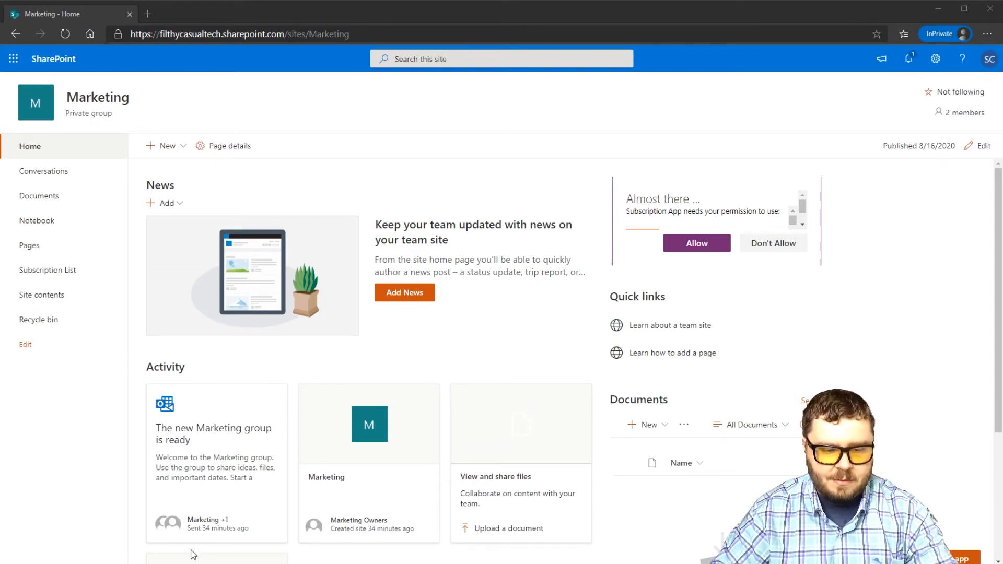
# In the second member's InPrivate session, allow the app's permissions, subscribe to the news posts, and check the new Subscription List record
pyautogui.click(698, 244)
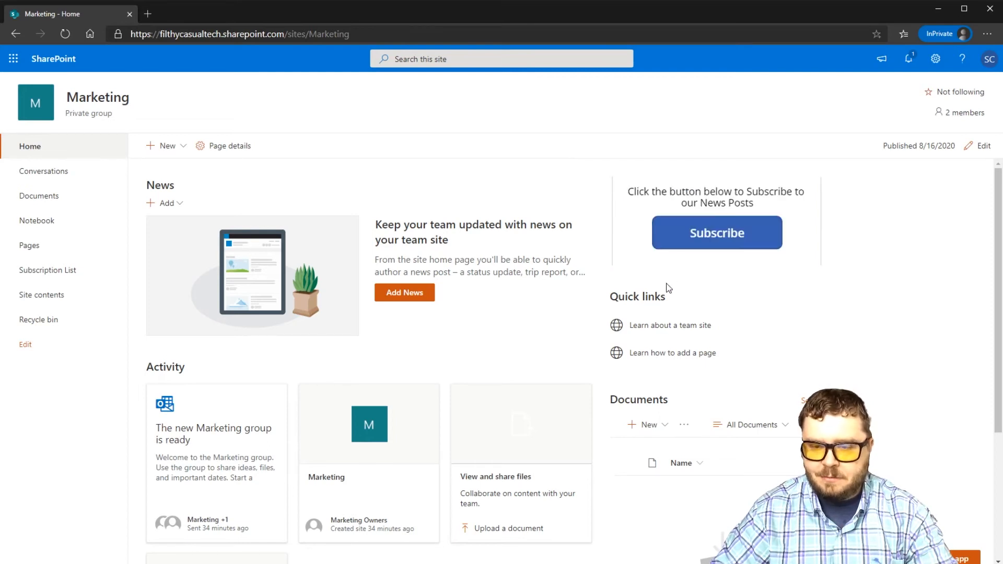
pyautogui.click(717, 233)
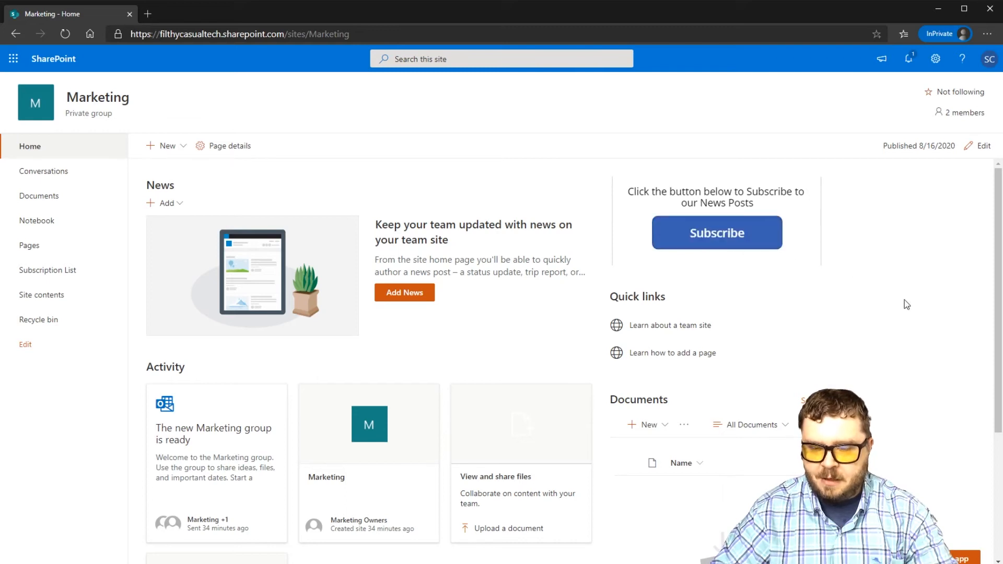
pyautogui.click(60, 275)
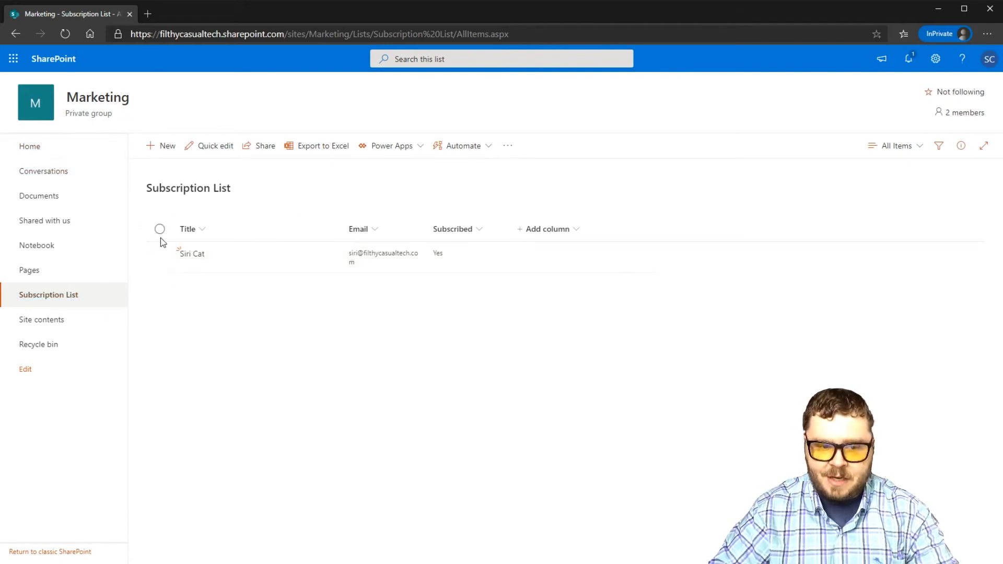
pyautogui.click(31, 148)
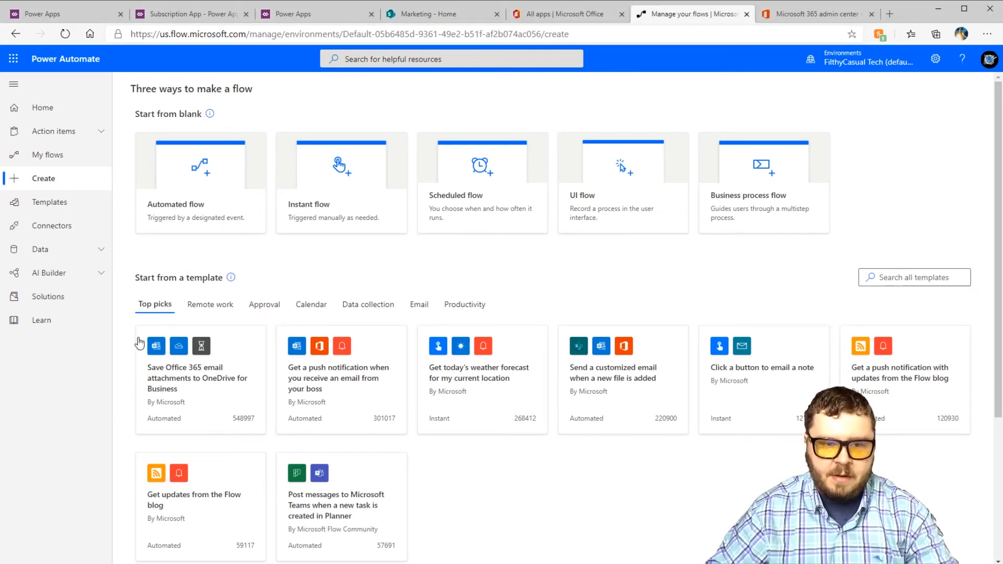
# In Power Automate, start a blank automated flow and name it "Sub Notify"
pyautogui.click(207, 179)
pyautogui.click(545, 199)
pyautogui.write('S')
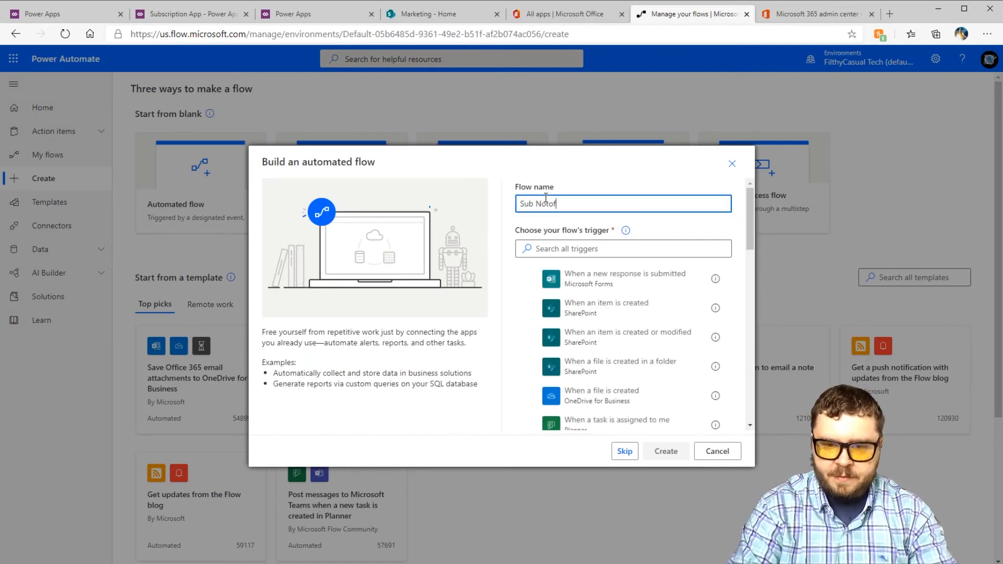
pyautogui.write('ub Notify')
# Find the SharePoint trigger "When a file is created or modified (properties only)" and create the flow with it
pyautogui.click(572, 249)
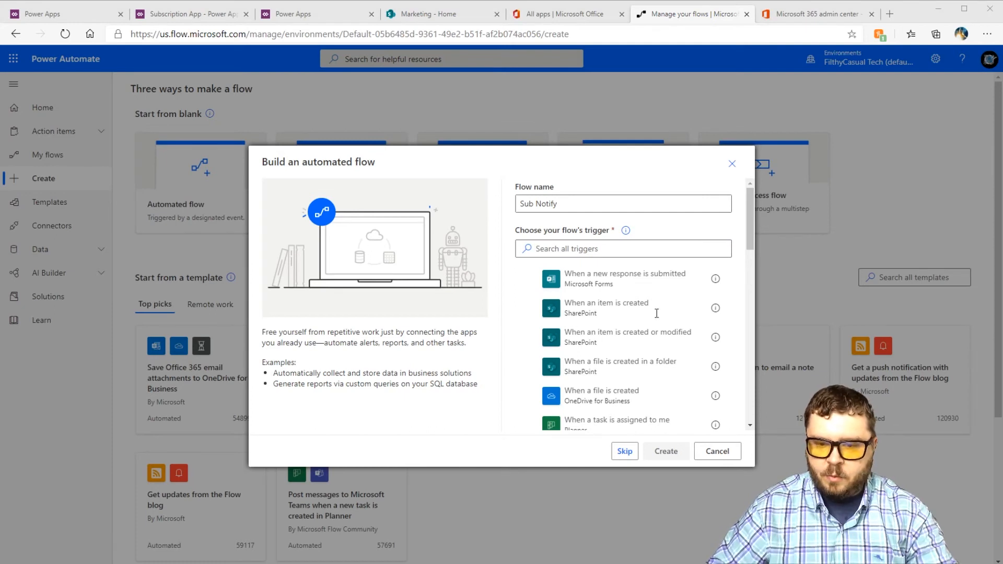
pyautogui.click(564, 248)
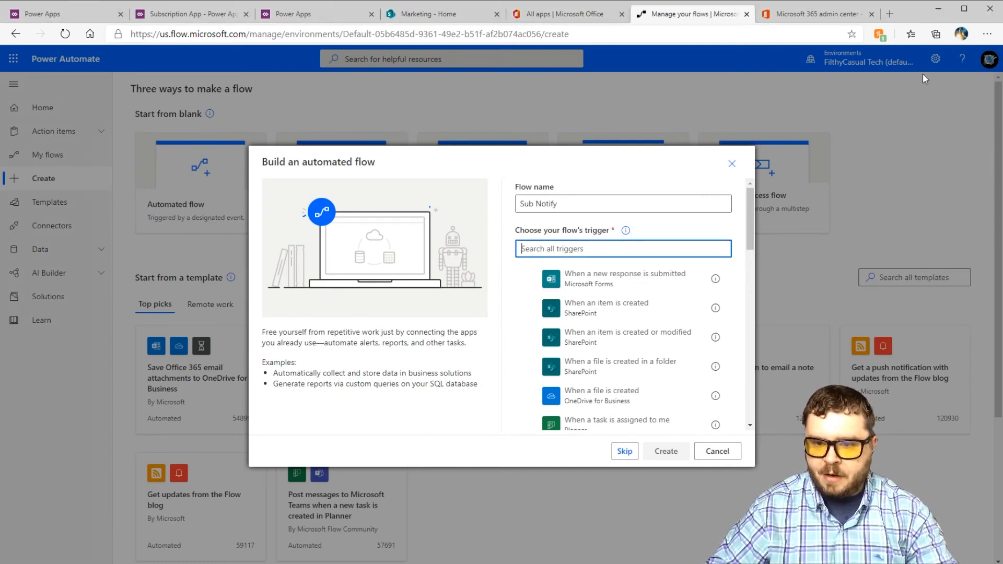
pyautogui.write('when')
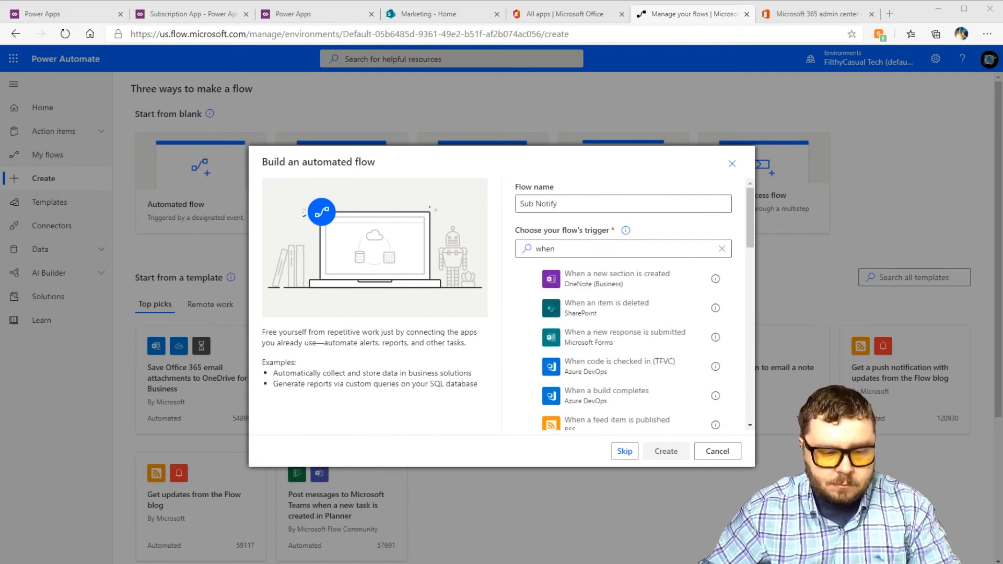
pyautogui.click(57, 557)
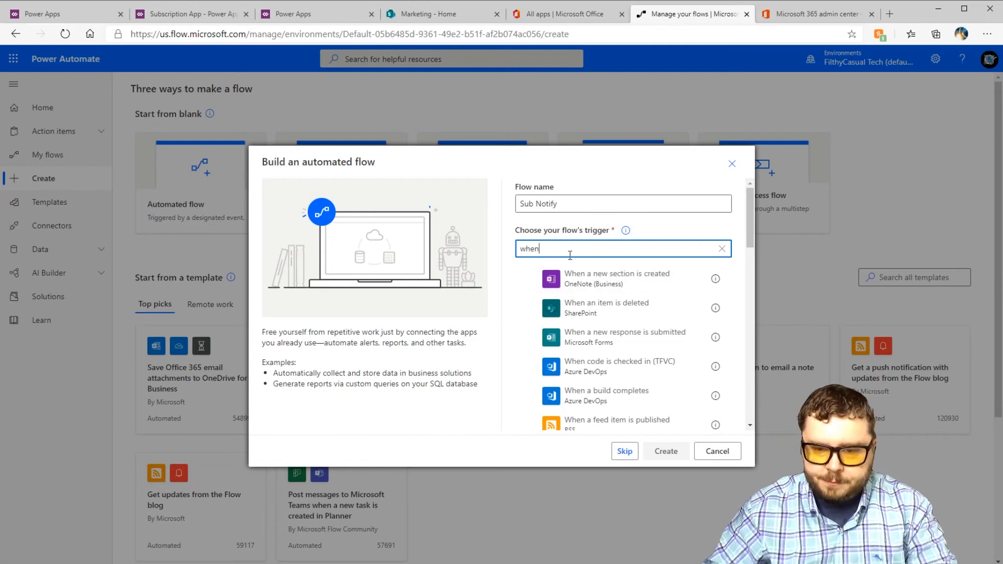
pyautogui.write('a file is created or modied')
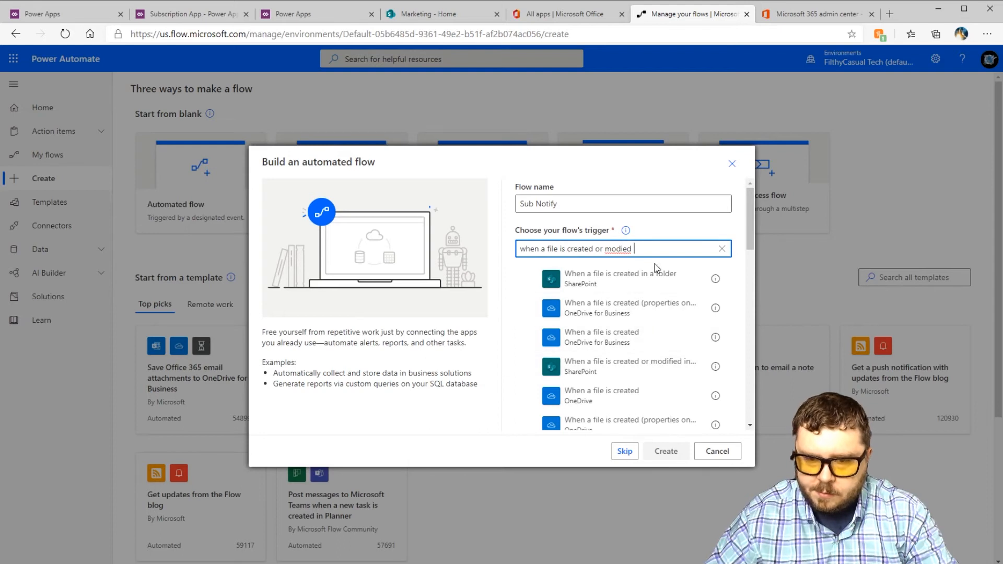
pyautogui.moveTo(633, 248); pyautogui.dragTo(618, 248)
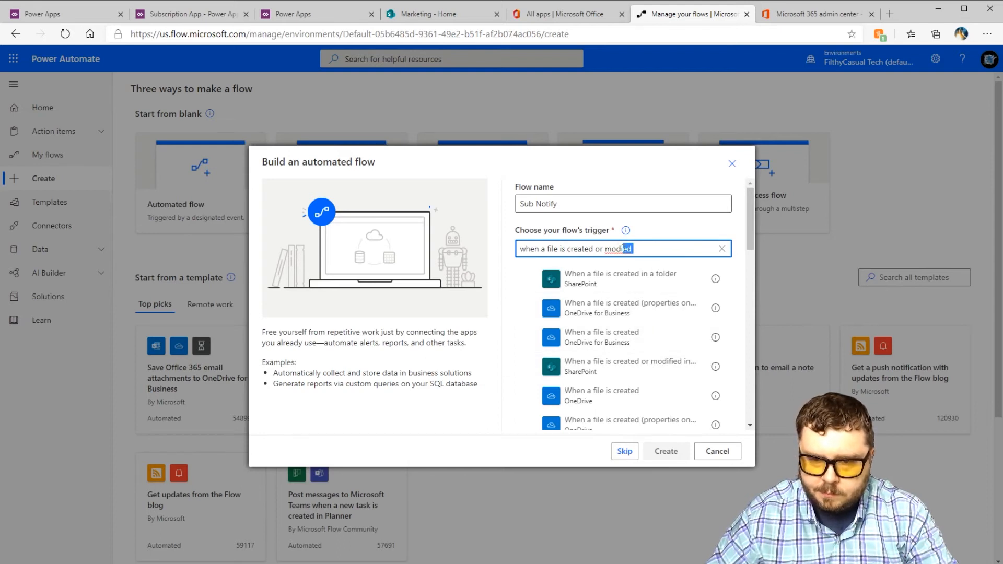
pyautogui.write('fied')
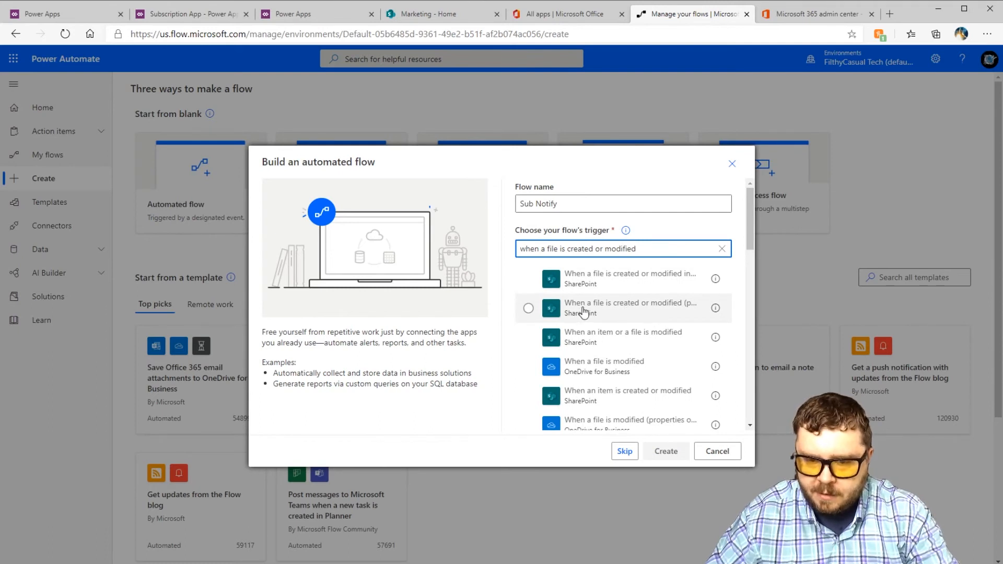
pyautogui.click(529, 308)
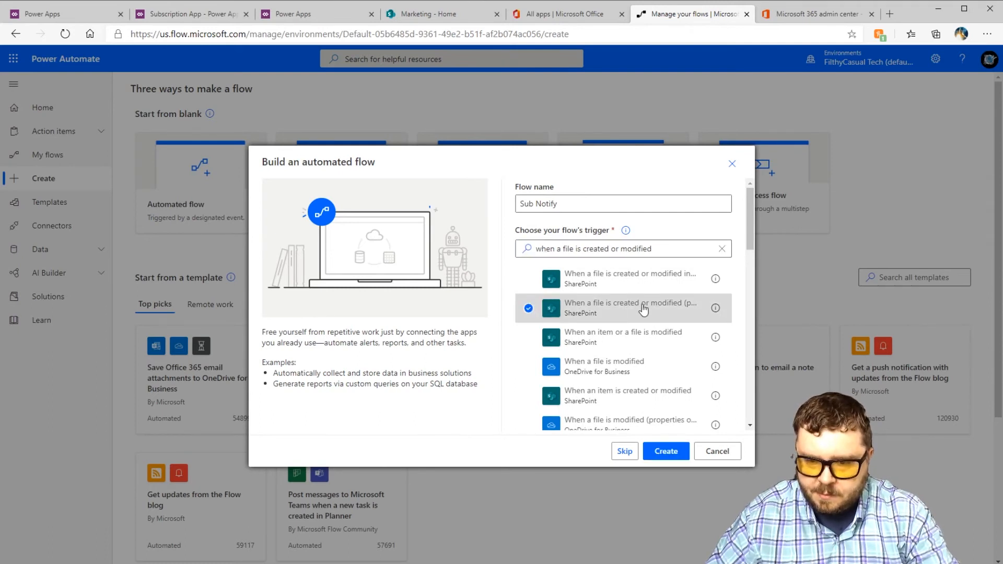
pyautogui.click(666, 450)
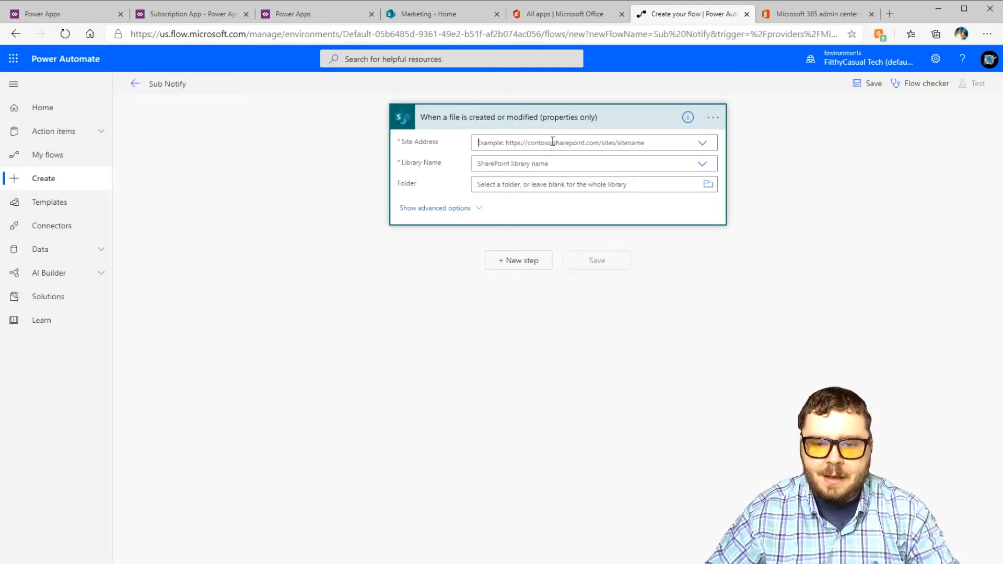
# Copy the Marketing site's address from its SharePoint home page and return to the Sub Notify flow
pyautogui.click(552, 142)
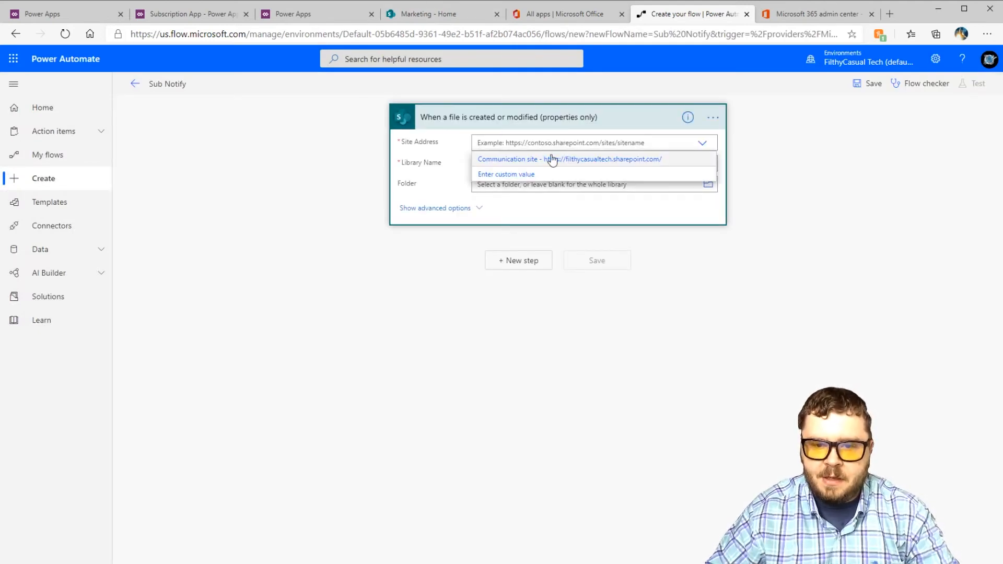
pyautogui.click(428, 14)
pyautogui.click(372, 34)
pyautogui.hotkey('ctrl', 'c')
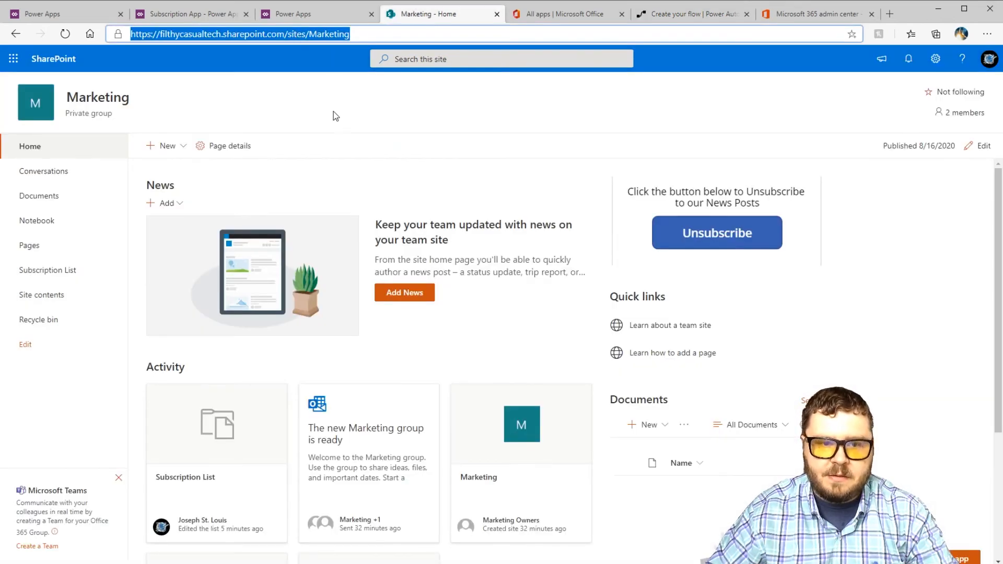
pyautogui.click(690, 16)
pyautogui.hotkey('ctrl', 'v')
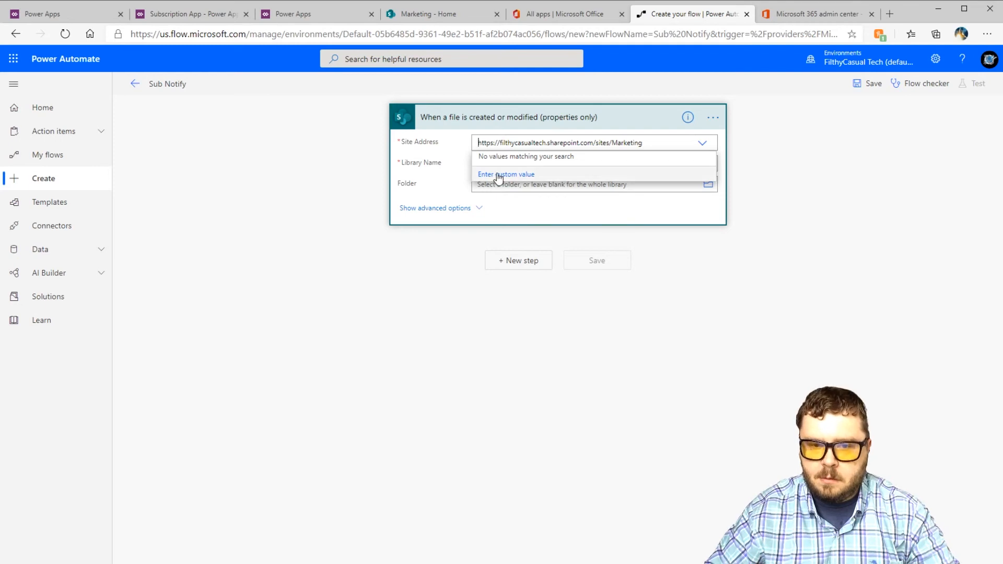
pyautogui.click(704, 144)
pyautogui.click(630, 143)
pyautogui.click(606, 159)
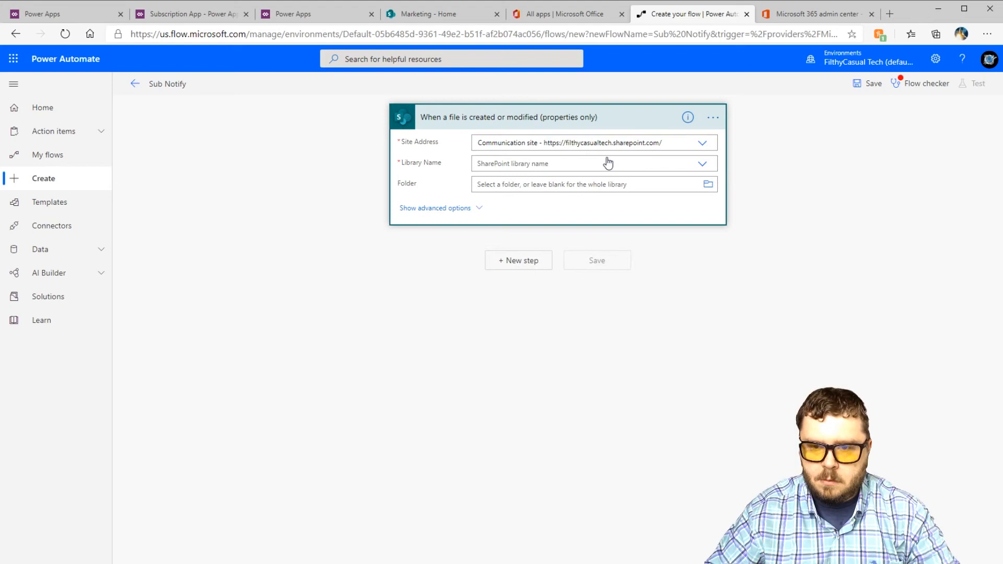
pyautogui.moveTo(663, 143); pyautogui.dragTo(460, 143)
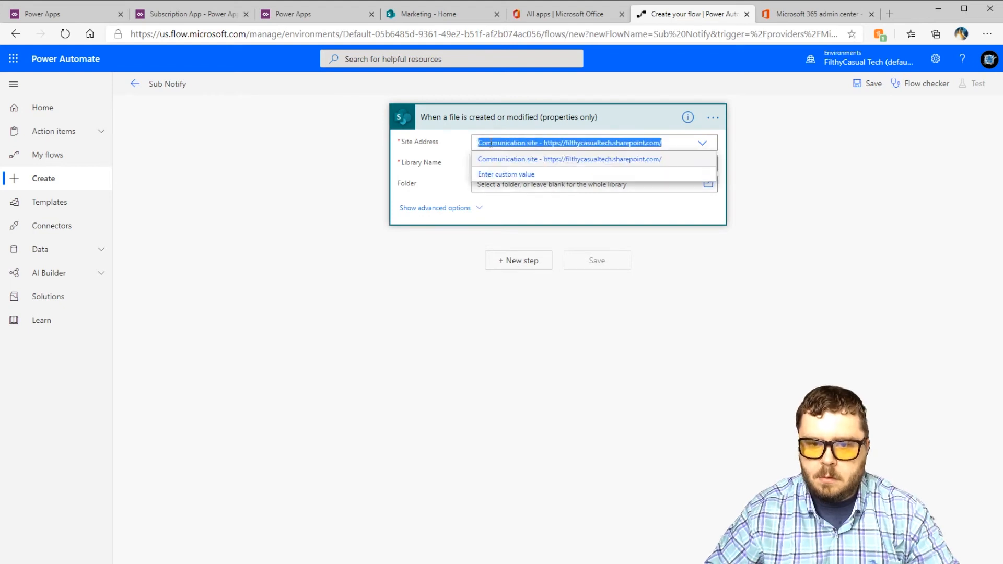
pyautogui.click(516, 177)
pyautogui.click(513, 176)
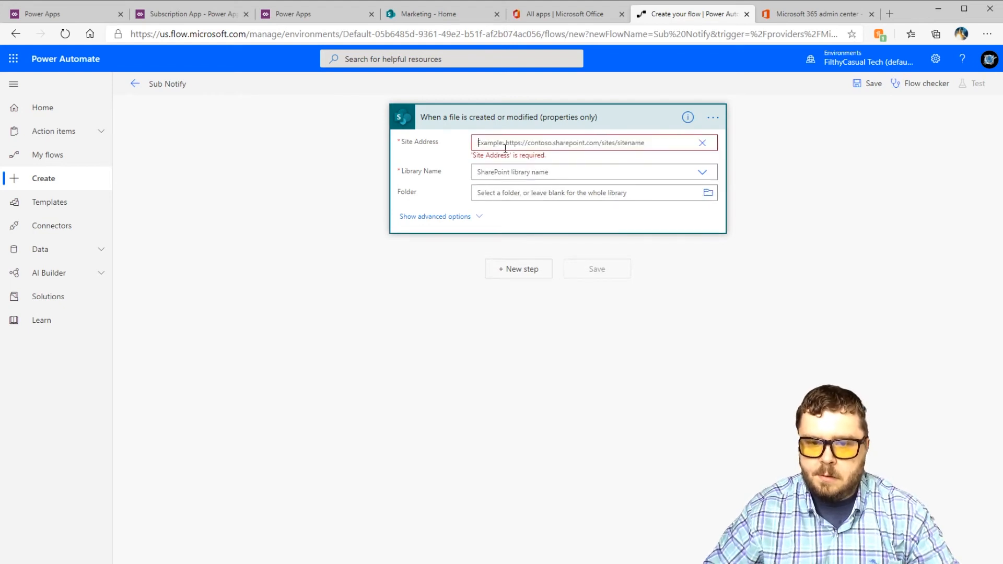
pyautogui.hotkey('ctrl', 'v')
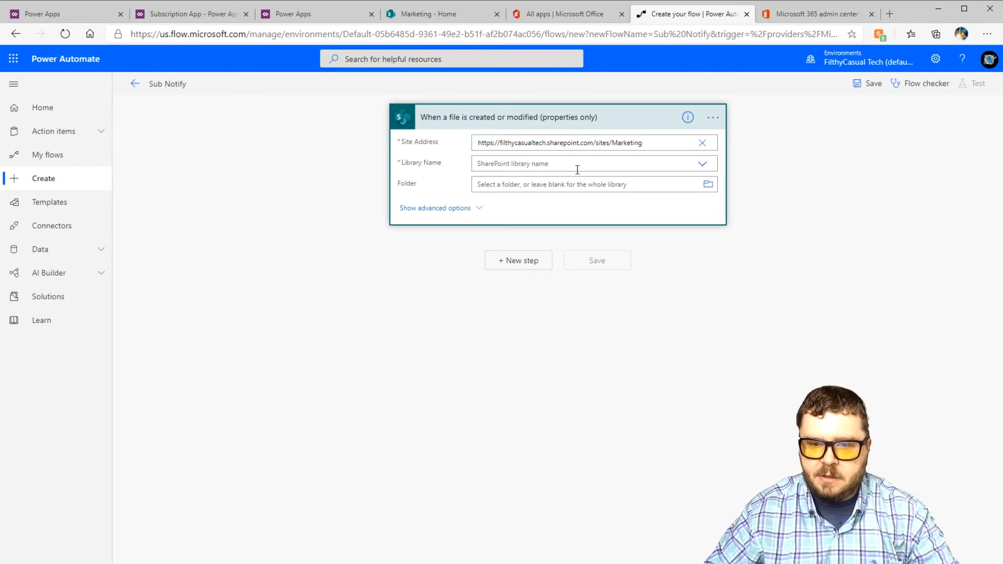
# Check the Marketing site's pages library and set the trigger's Library Name to the custom value "Site Pages"
pyautogui.click(701, 163)
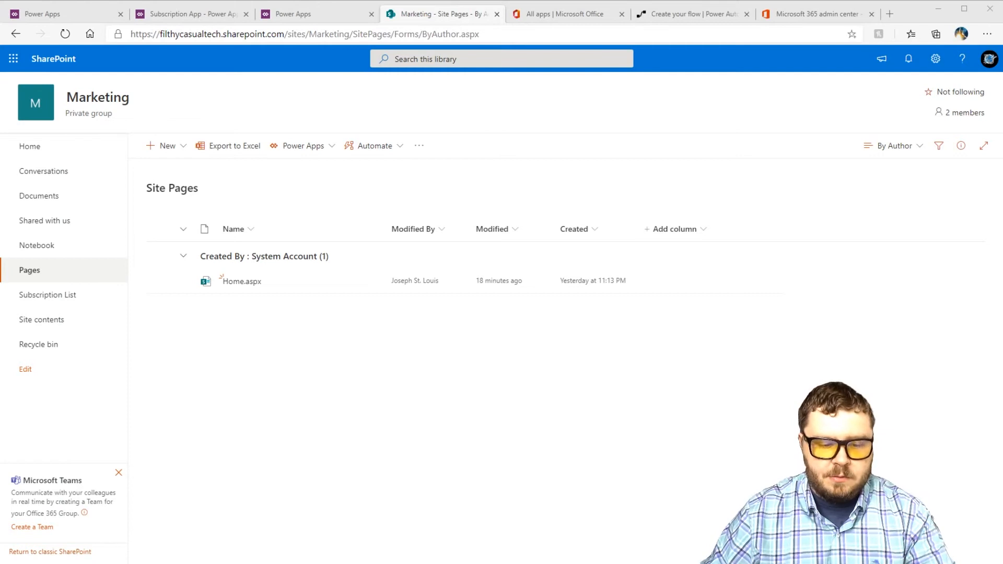
pyautogui.click(312, 10)
pyautogui.click(651, 15)
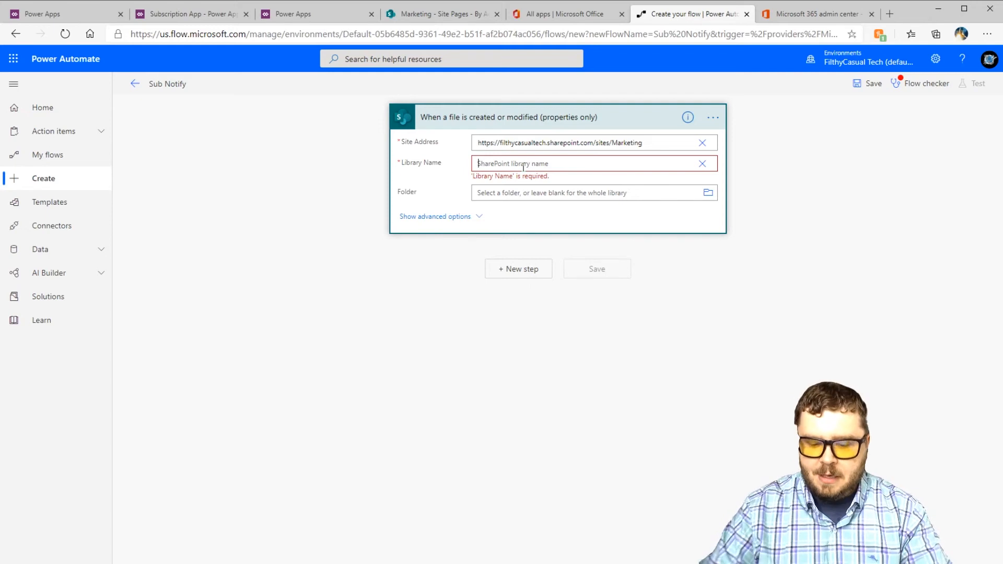
pyautogui.write('Site Pages')
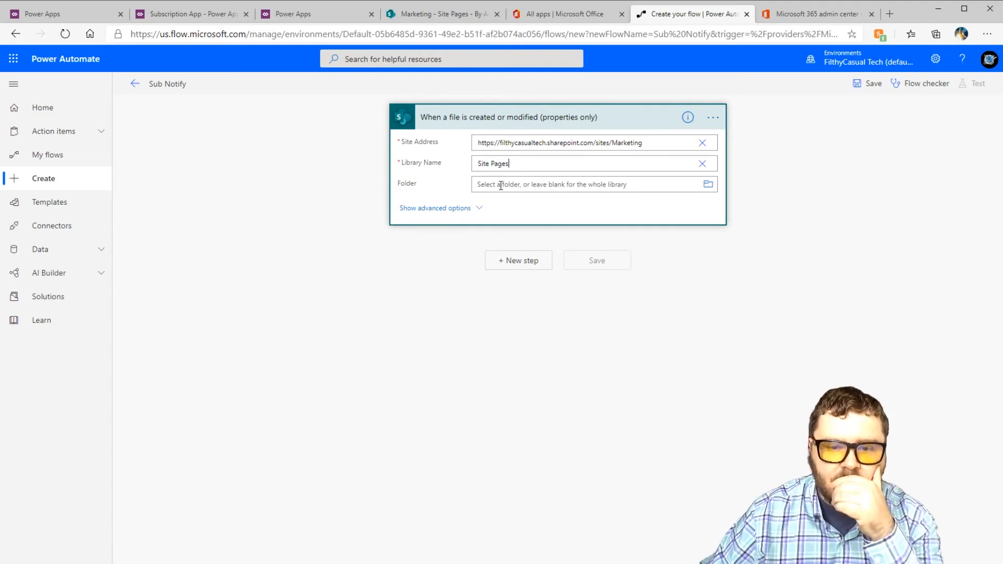
# Add a Condition after the trigger and use the dynamic content Promoted State as its first value
pyautogui.click(521, 260)
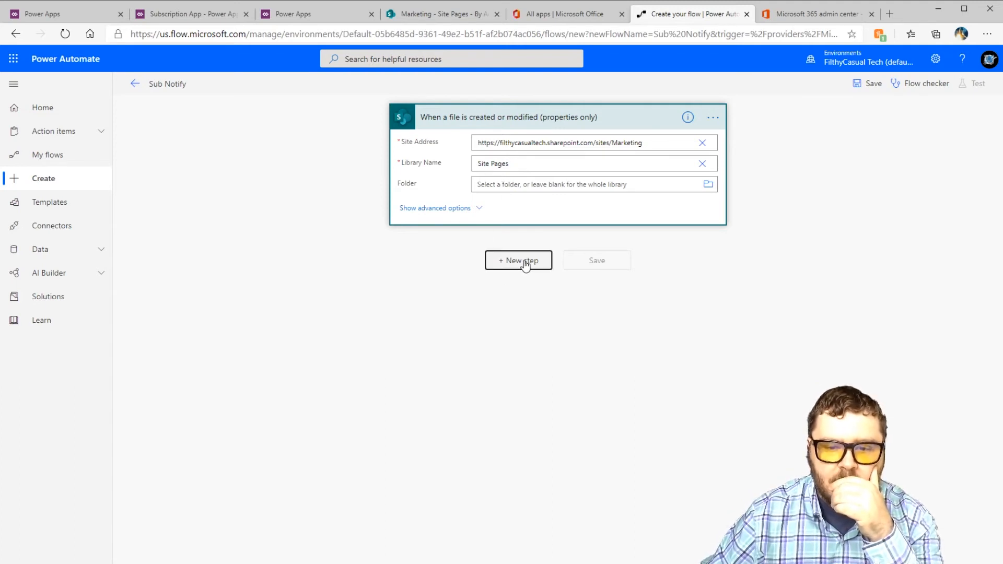
pyautogui.click(413, 359)
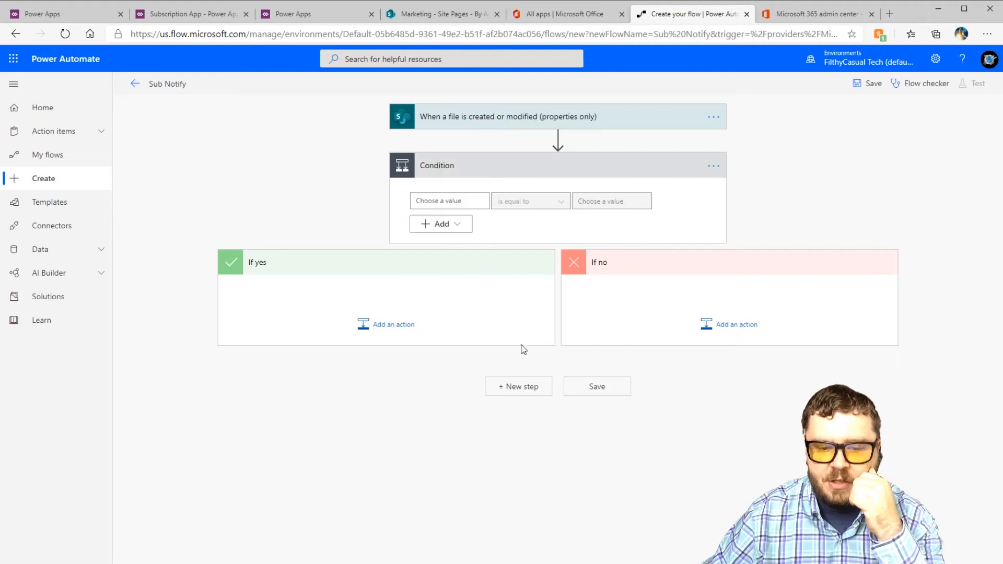
pyautogui.click(452, 203)
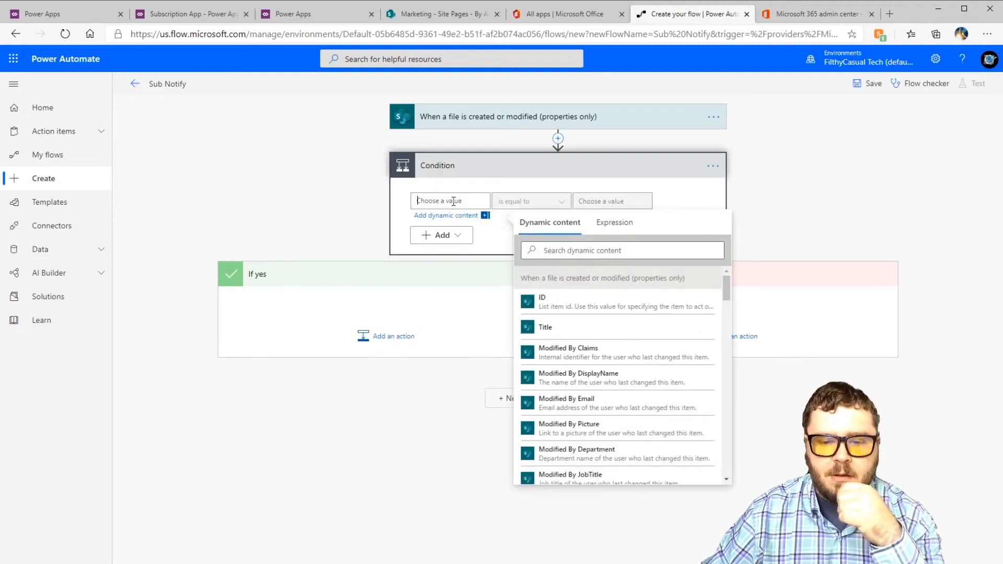
pyautogui.scroll(-8, 647, 367)
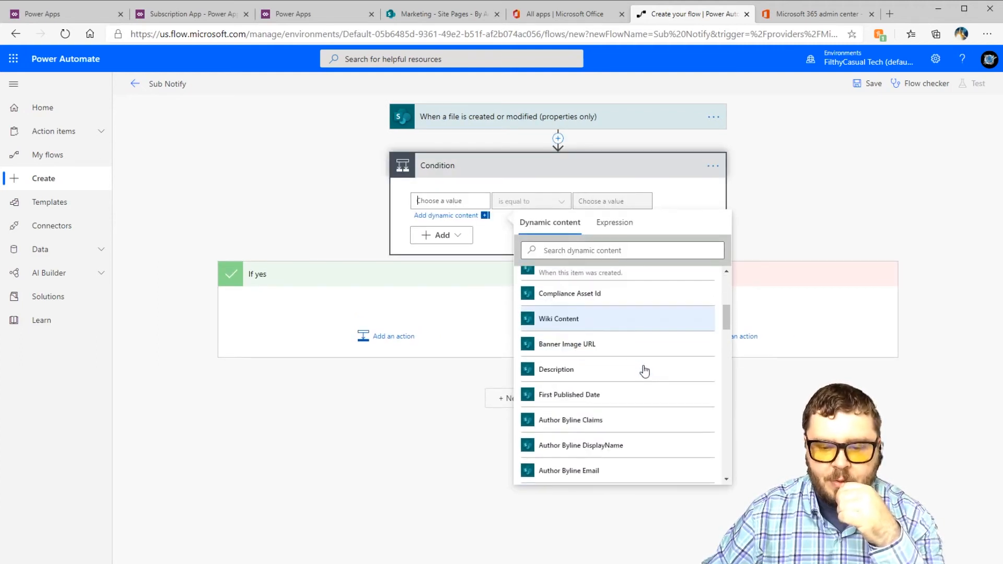
pyautogui.scroll(-3, 631, 383)
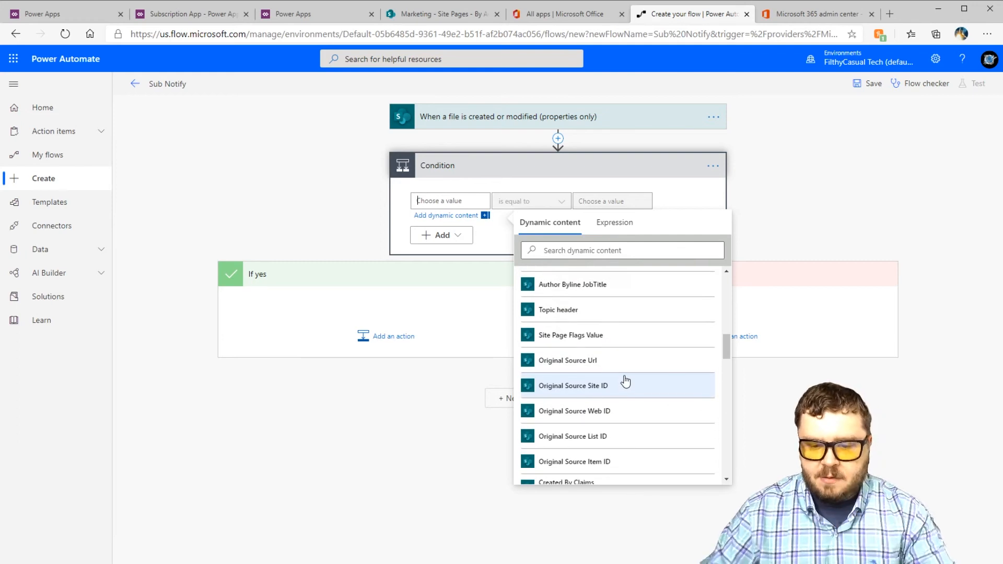
pyautogui.click(560, 248)
pyautogui.write('pro')
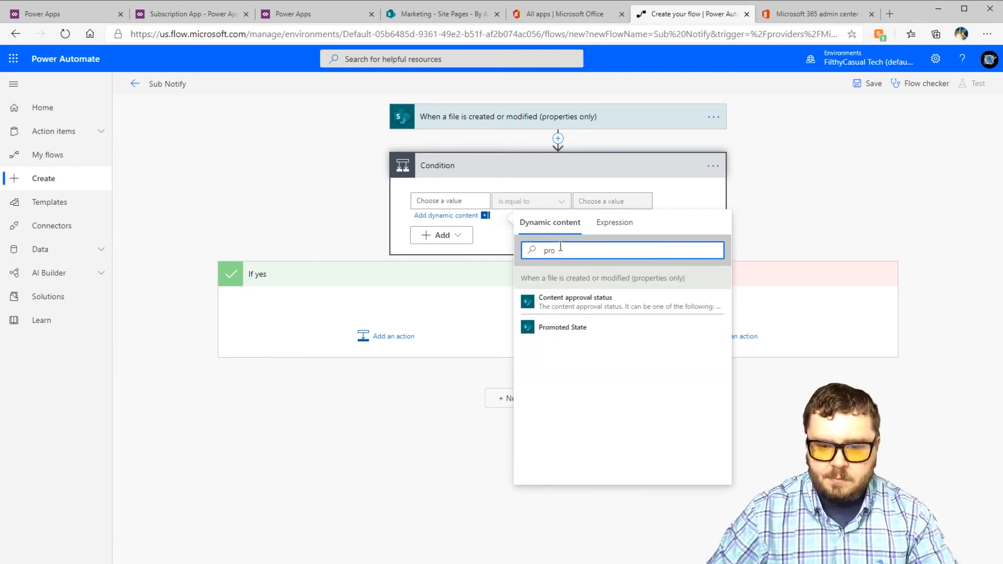
pyautogui.click(554, 327)
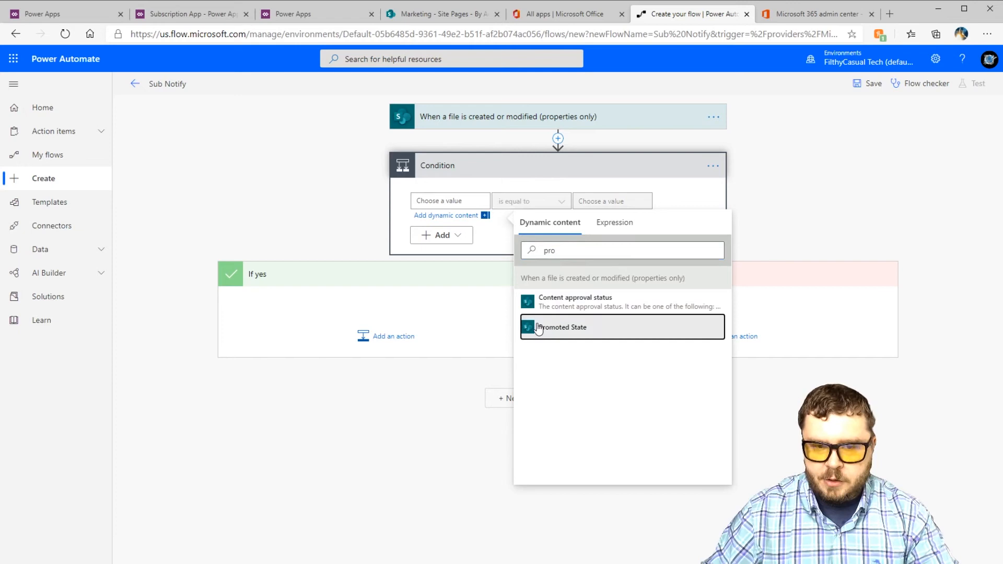
# Complete the condition so that Promoted State is equal to 2
pyautogui.click(604, 200)
pyautogui.write('2')
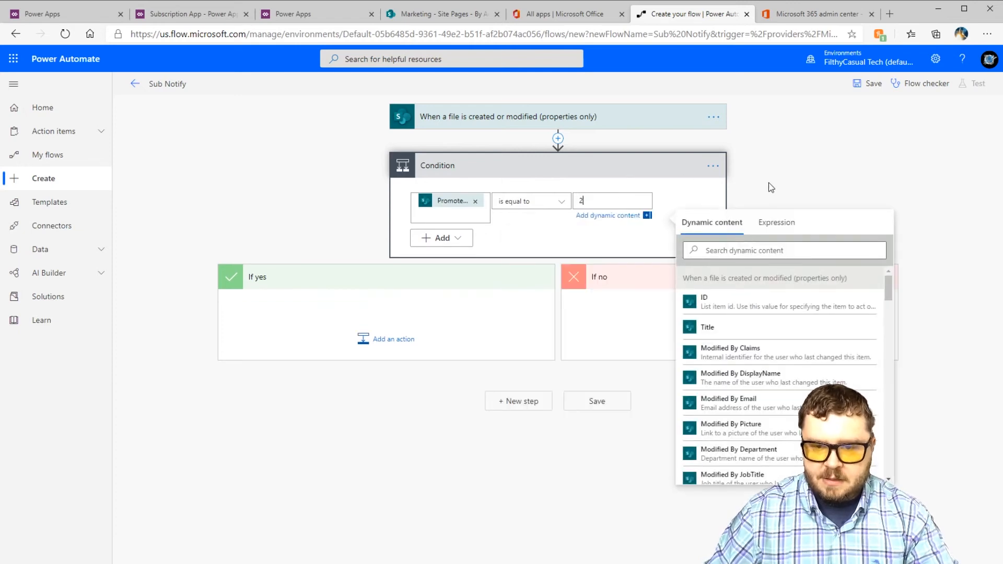
pyautogui.click(794, 185)
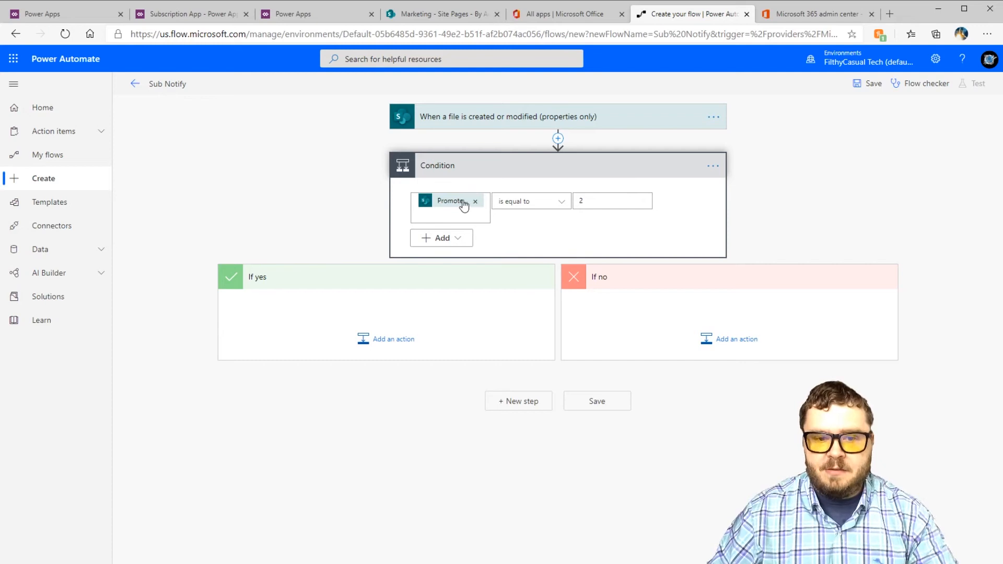
pyautogui.click(603, 202)
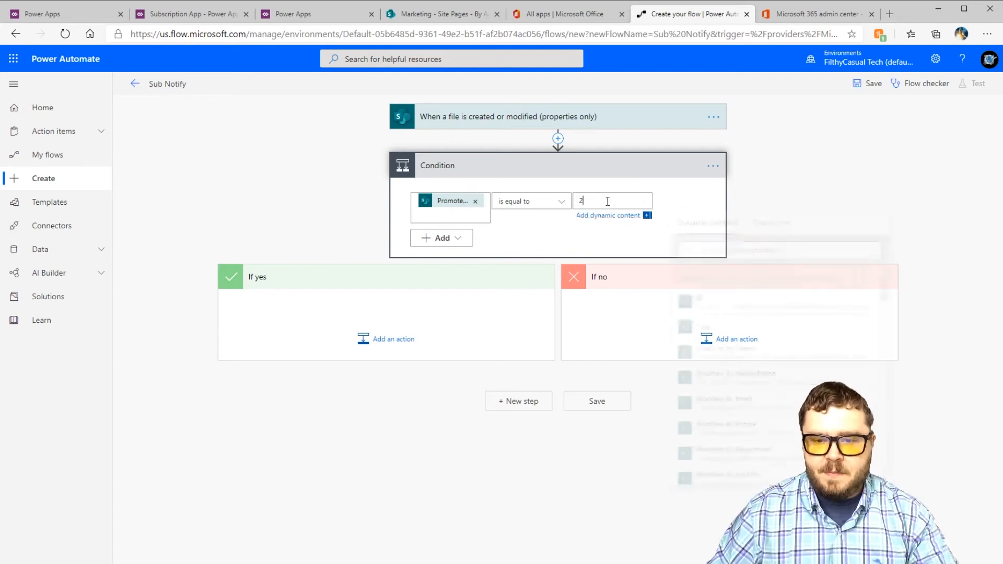
pyautogui.click(780, 182)
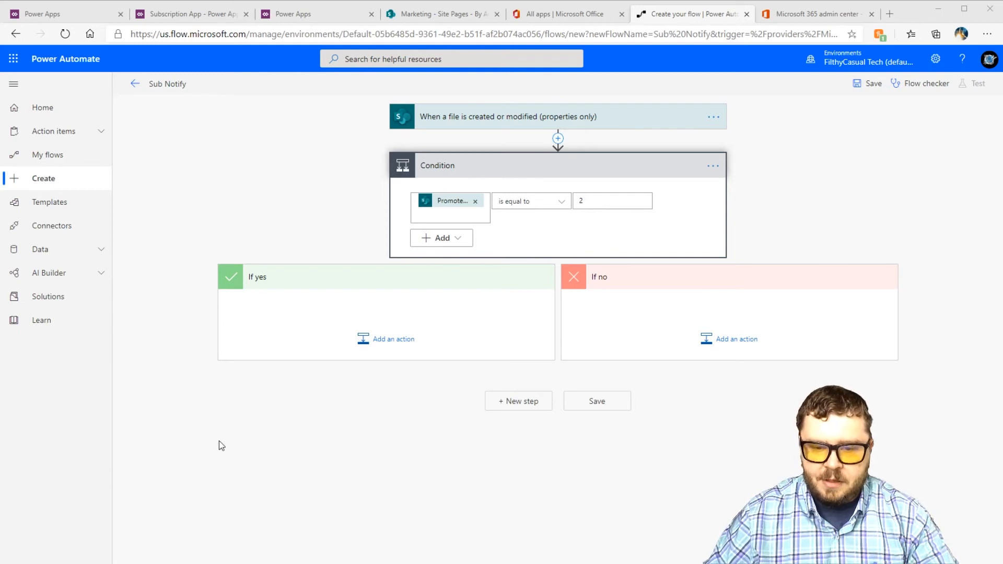
# Add the SharePoint Get items action to the condition's If yes branch
pyautogui.click(381, 339)
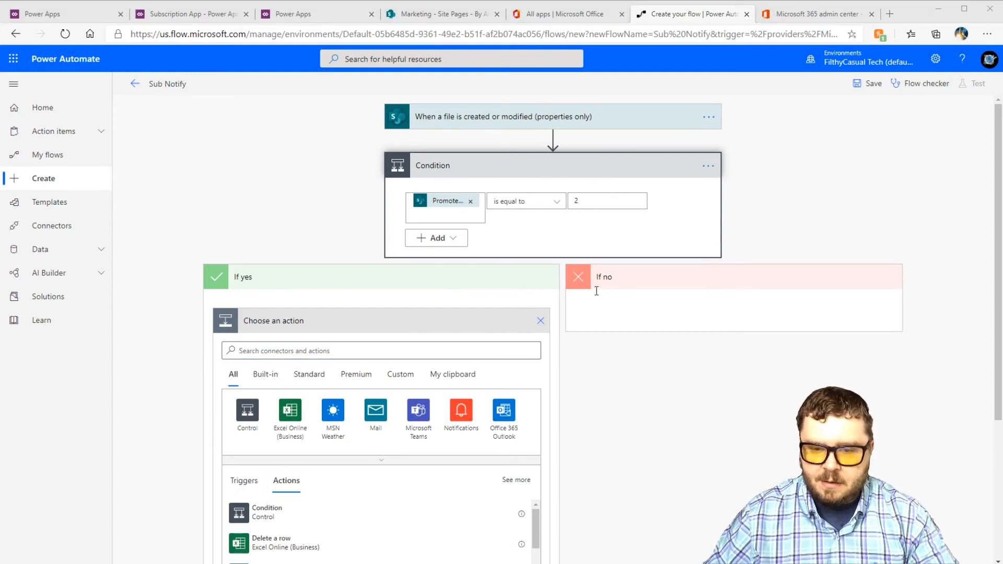
pyautogui.click(143, 466)
pyautogui.click(310, 349)
pyautogui.write('get')
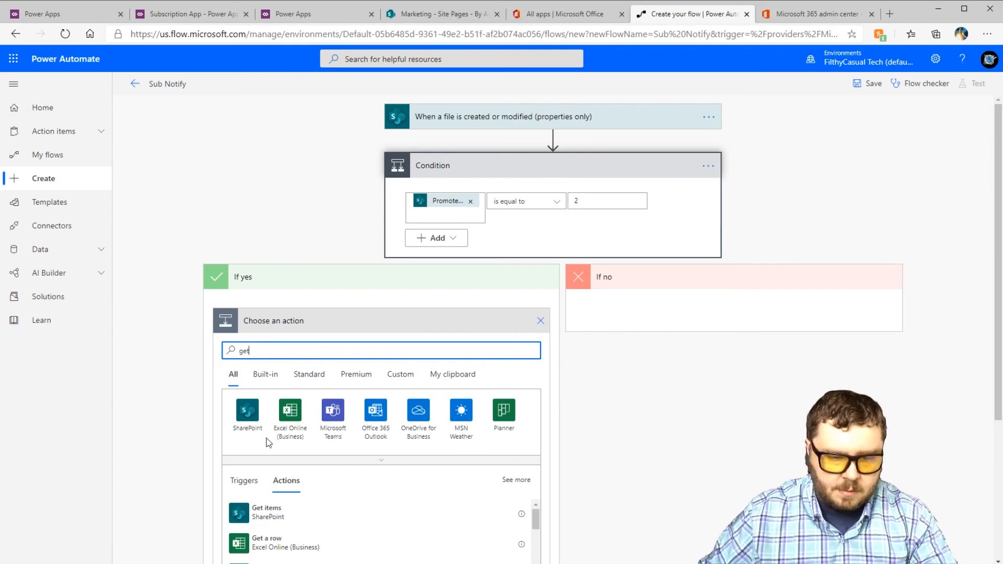
pyautogui.click(262, 510)
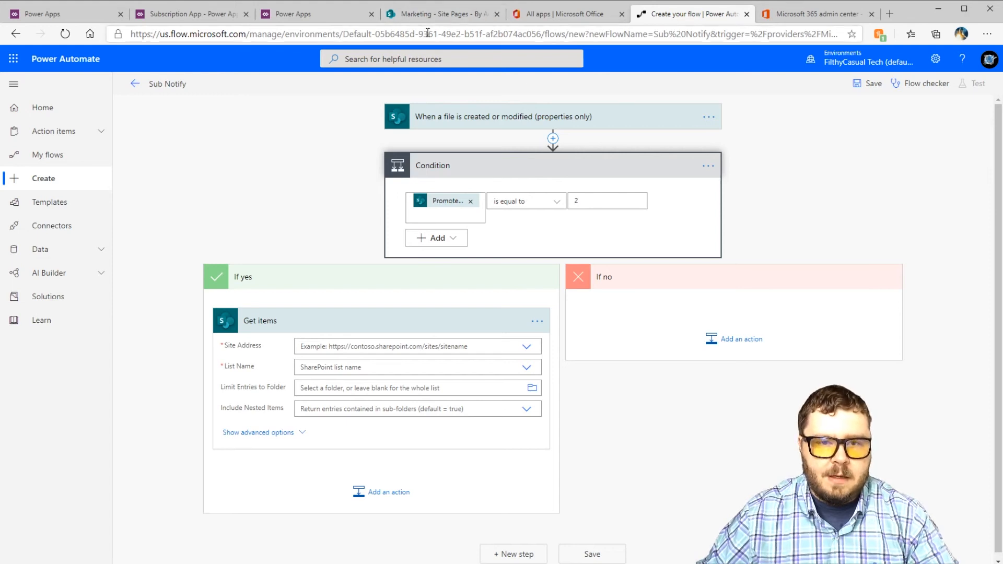
pyautogui.click(526, 347)
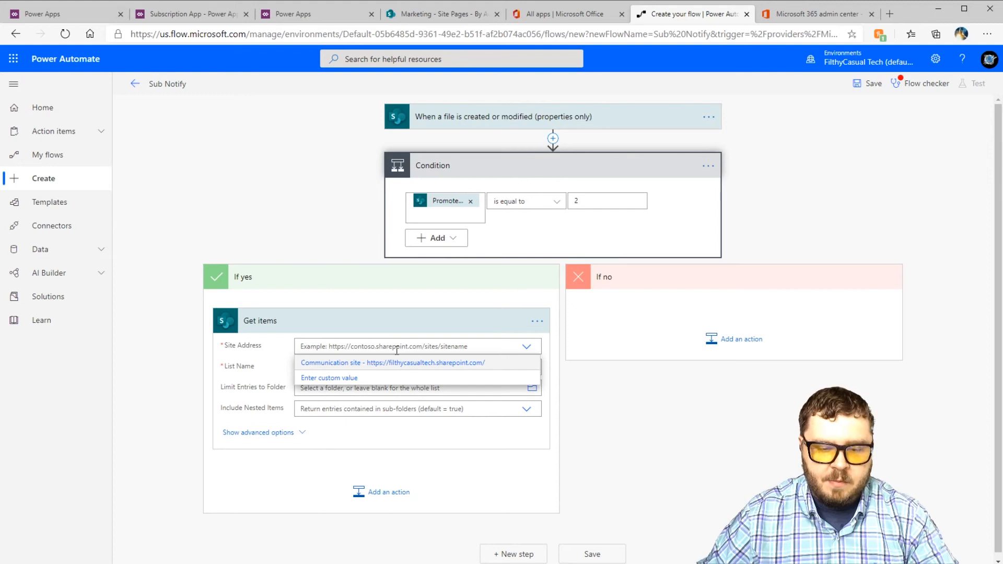
pyautogui.click(340, 381)
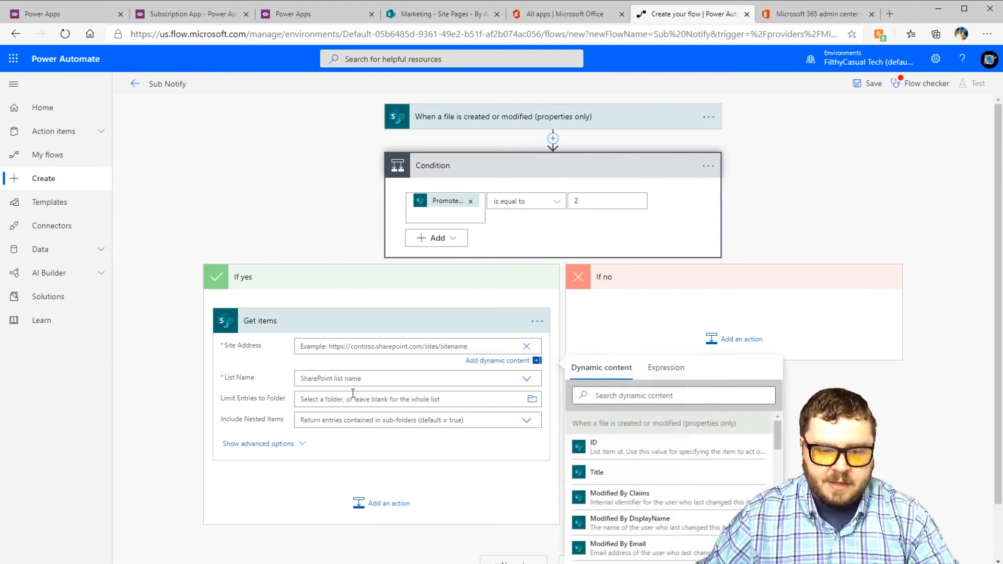
pyautogui.click(463, 14)
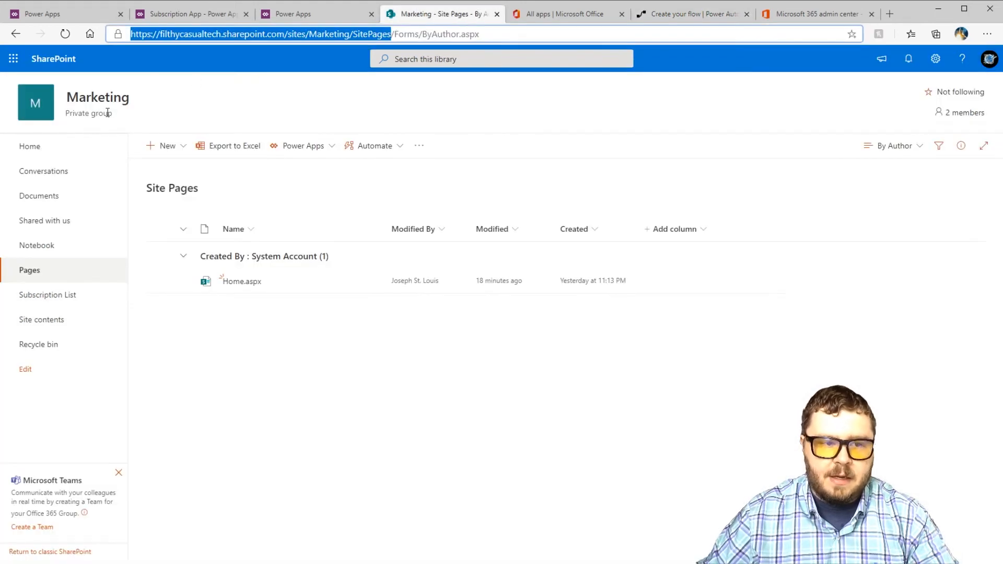
pyautogui.click(317, 34)
pyautogui.moveTo(352, 34); pyautogui.dragTo(131, 34)
pyautogui.hotkey('ctrl', 'c')
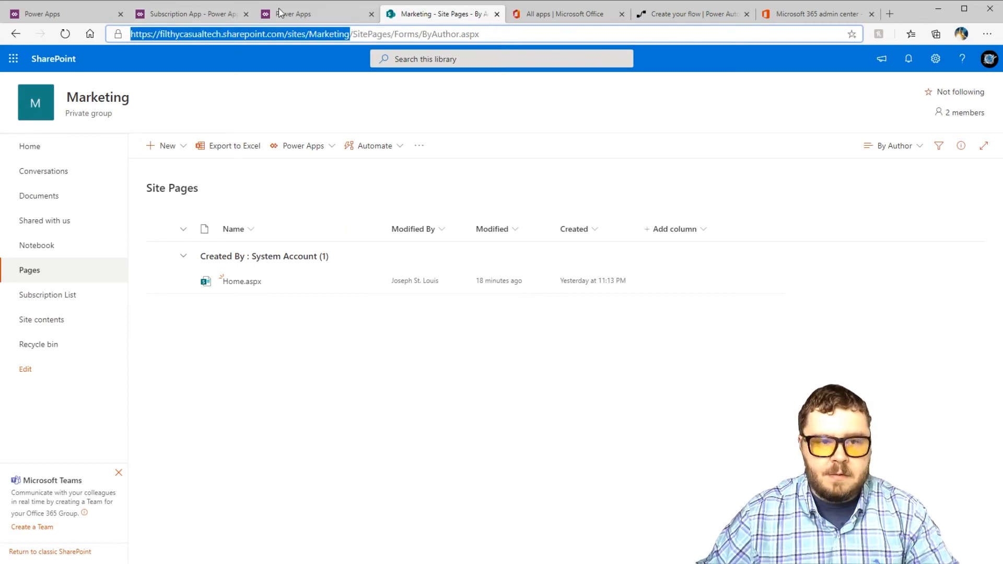
pyautogui.click(672, 14)
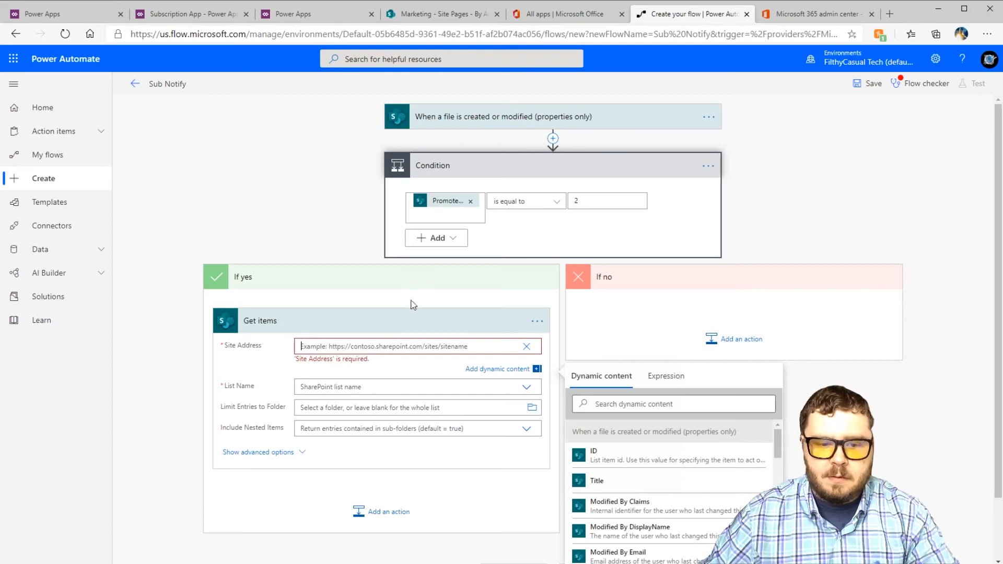
pyautogui.hotkey('ctrl', 'v')
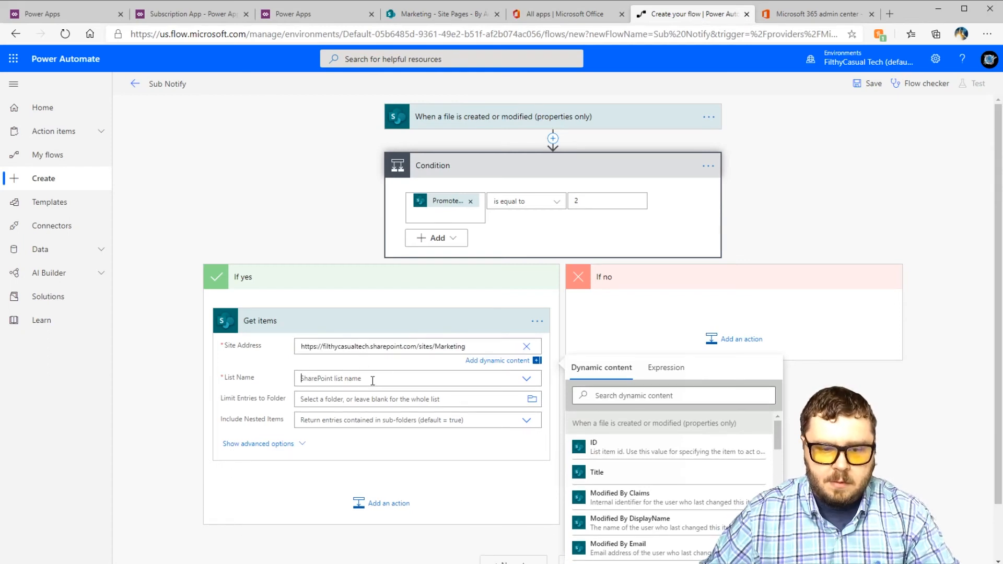
pyautogui.click(372, 379)
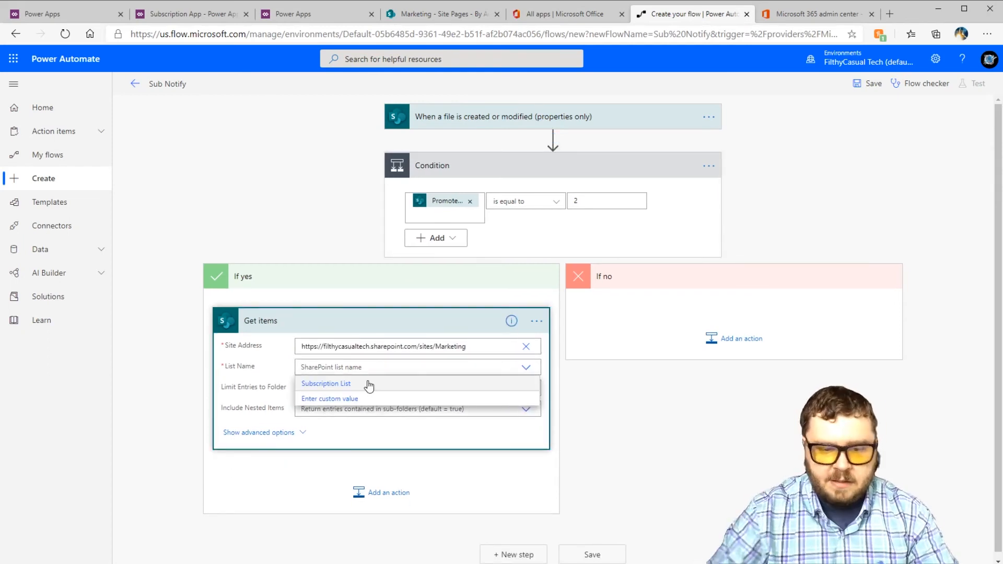
pyautogui.click(333, 386)
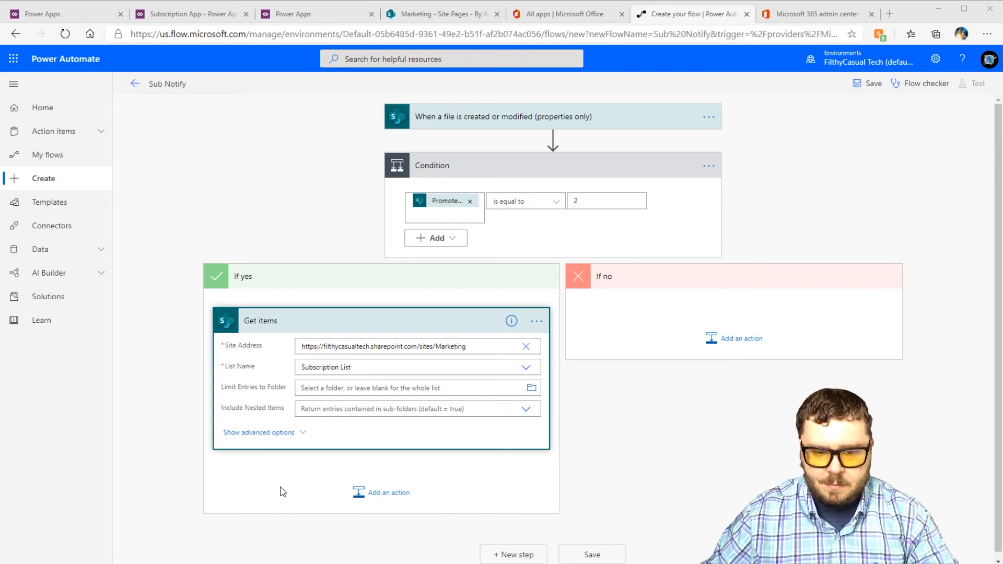
# Add an Apply to each control after Get items in the If yes branch
pyautogui.click(372, 495)
pyautogui.write('apply')
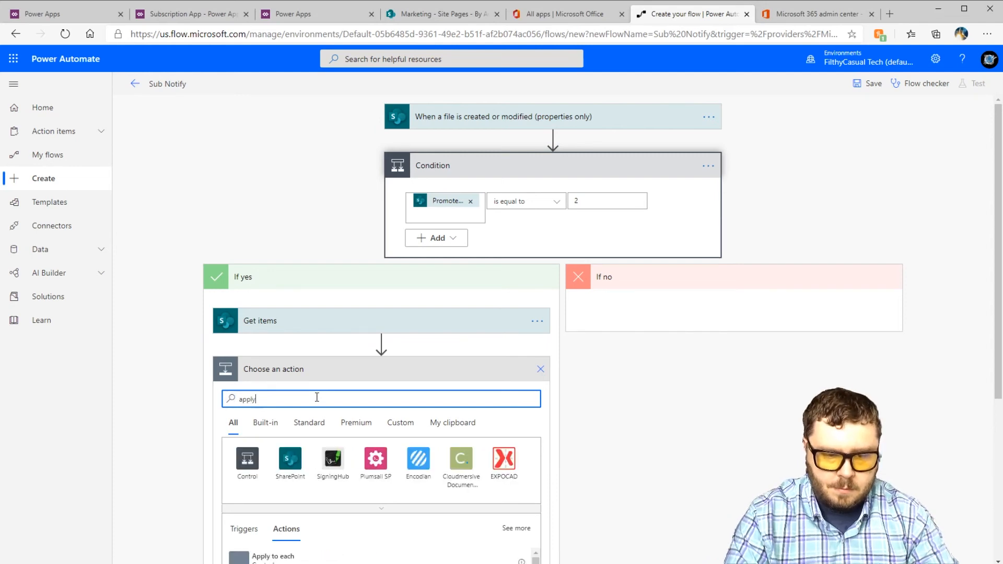
pyautogui.scroll(-3, 363, 425)
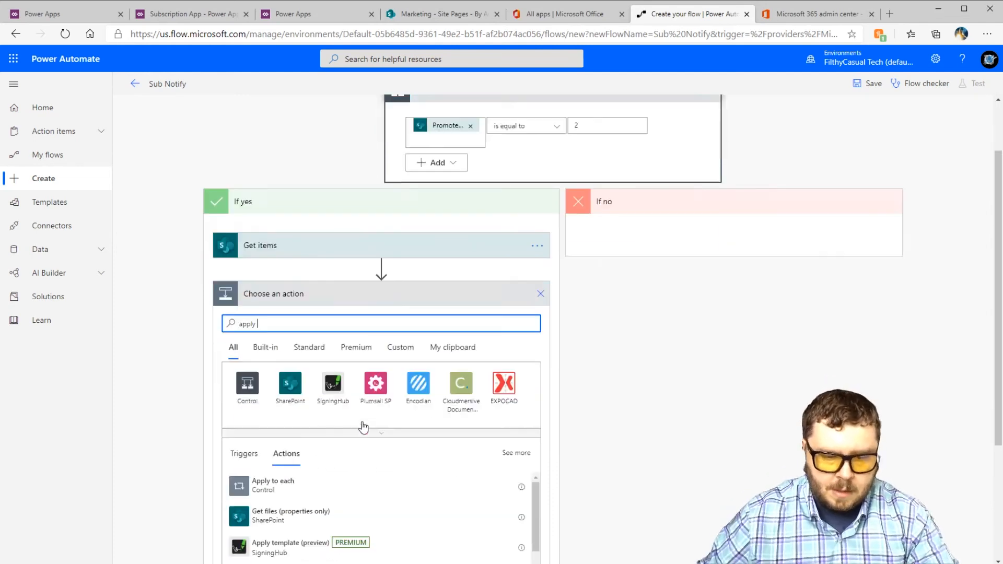
pyautogui.click(267, 418)
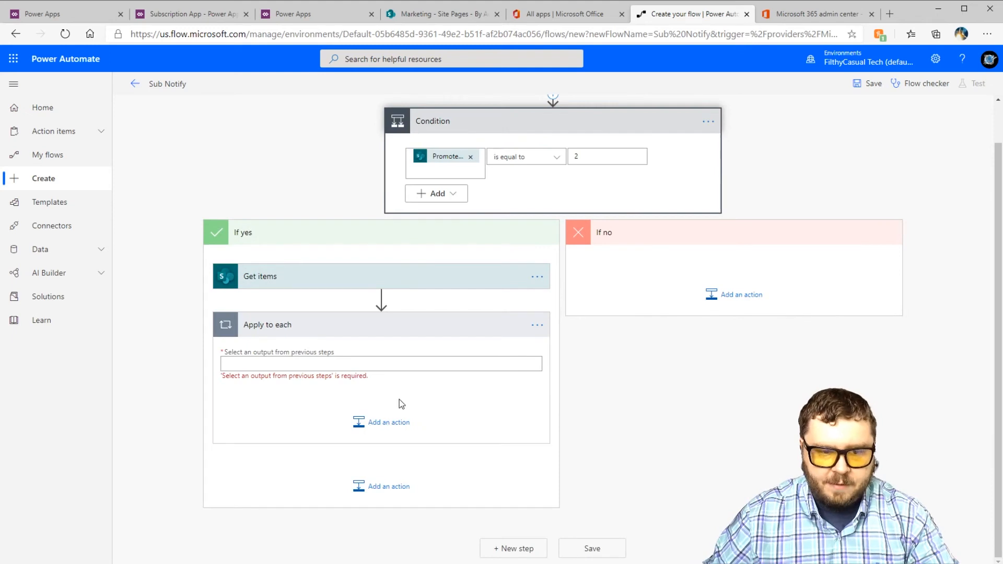
# Set the Apply to each output to the value list from Get items, with no other text in the field
pyautogui.click(339, 365)
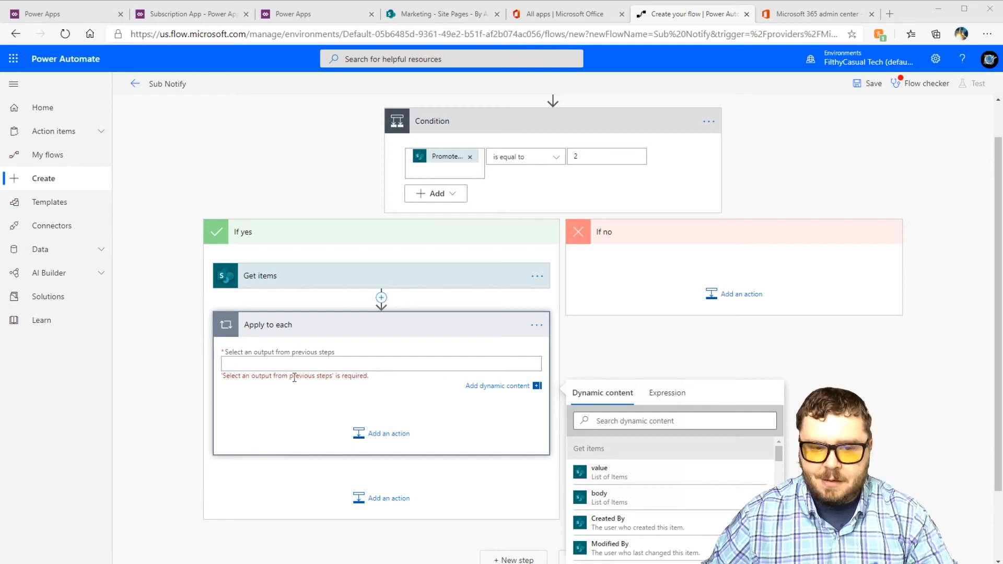
pyautogui.click(250, 363)
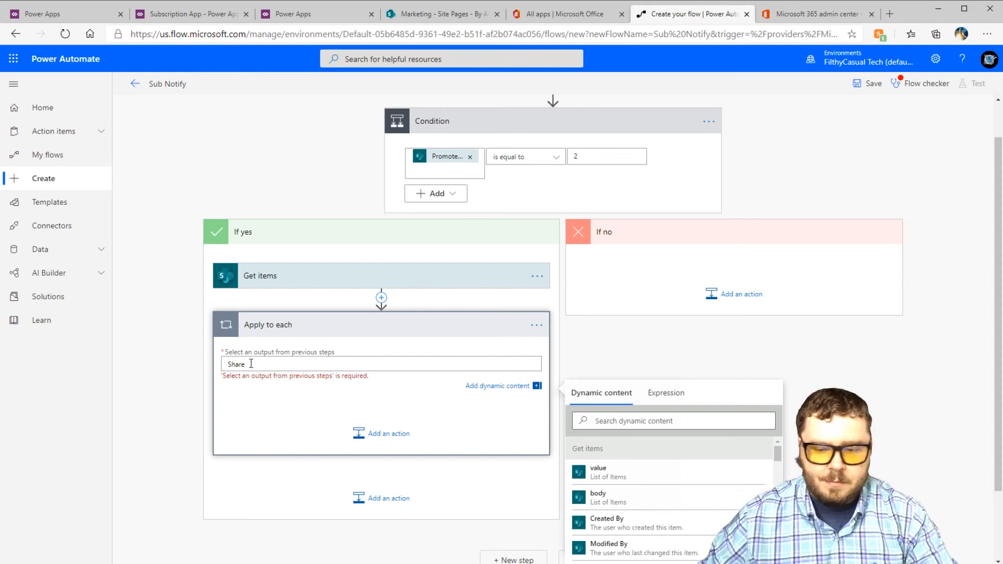
pyautogui.click(601, 480)
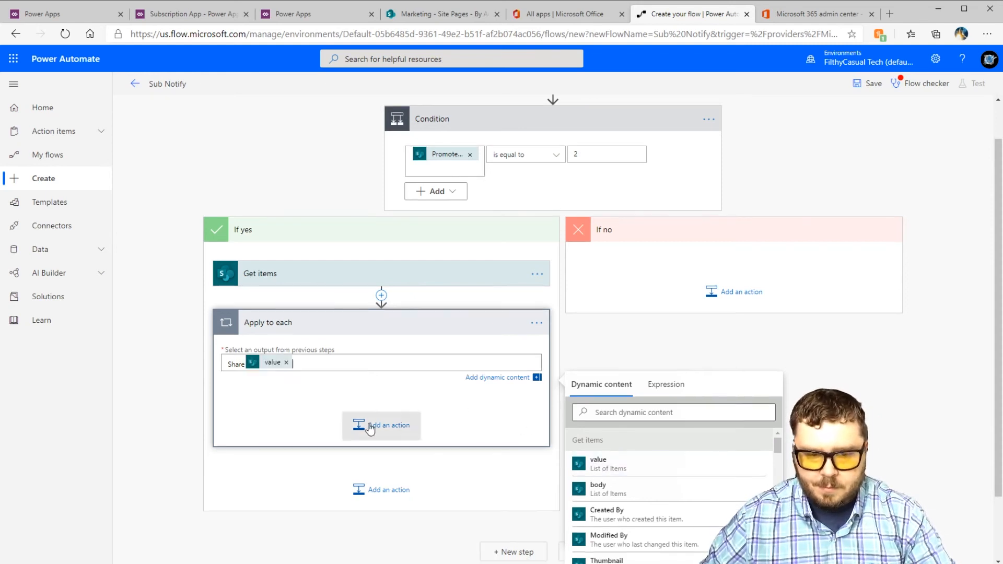
pyautogui.press('BackSpace')
pyautogui.press('BackSpace')
pyautogui.press('BackSpace')
pyautogui.press('BackSpace')
pyautogui.press('BackSpace')
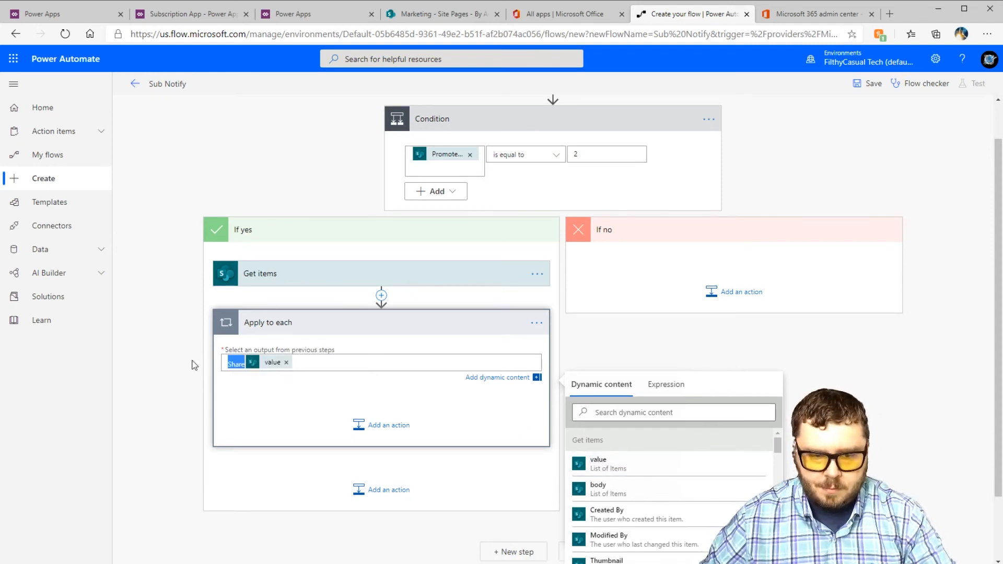
pyautogui.click(194, 365)
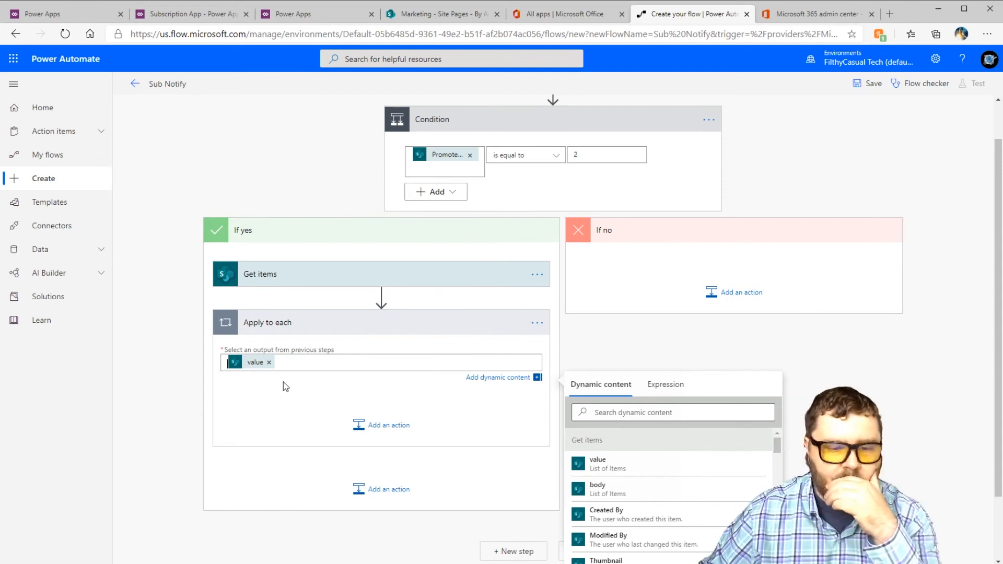
# Add the Office 365 Outlook action Send an email (V2) inside the Apply to each loop
pyautogui.click(366, 424)
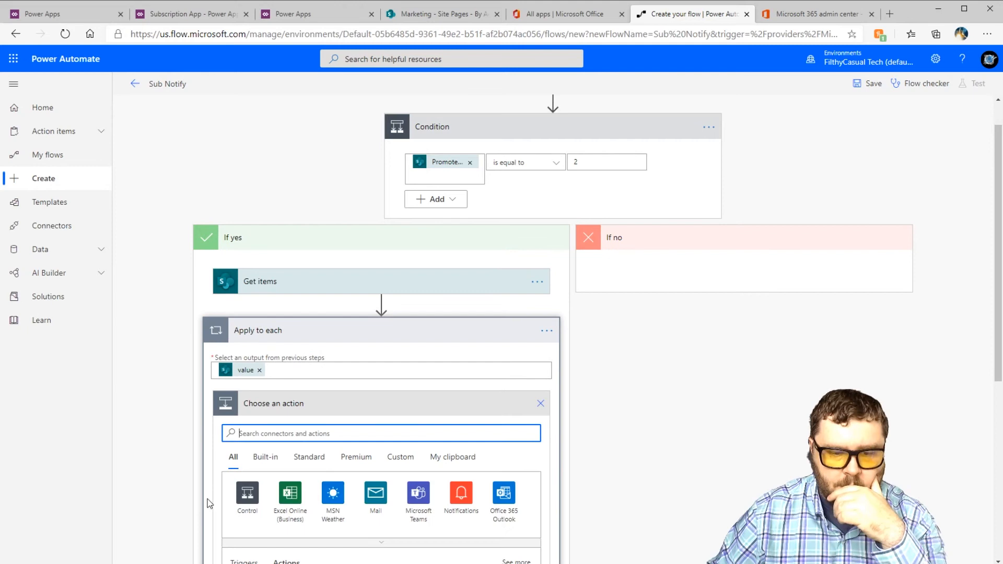
pyautogui.scroll(-3, 211, 501)
pyautogui.click(78, 563)
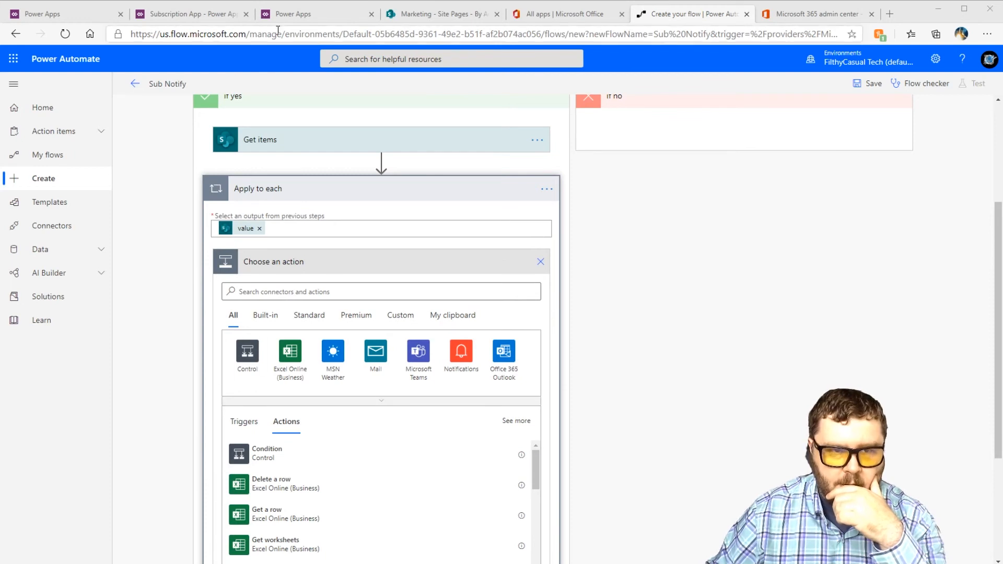
pyautogui.click(272, 291)
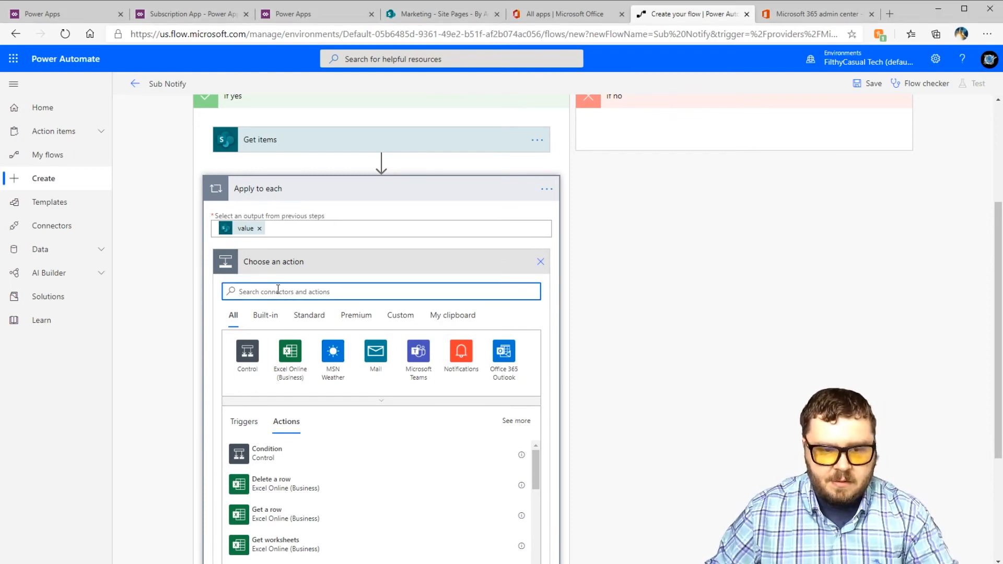
pyautogui.write('send')
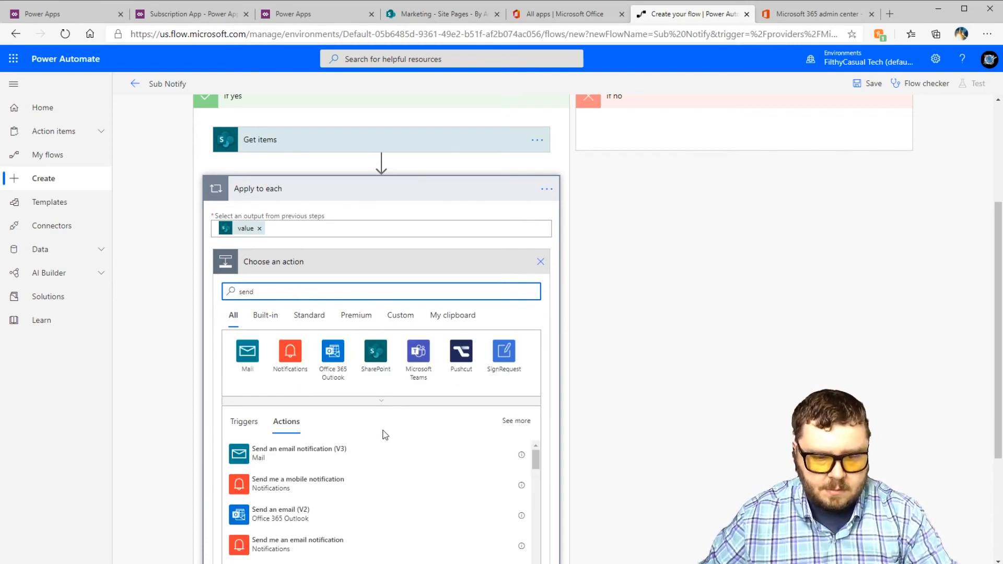
pyautogui.write(' an email')
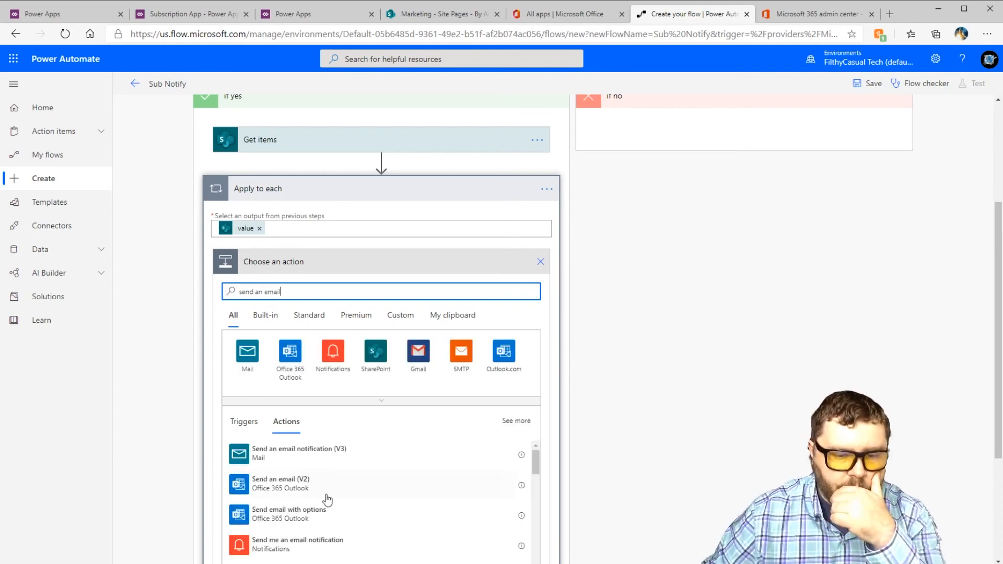
pyautogui.click(294, 488)
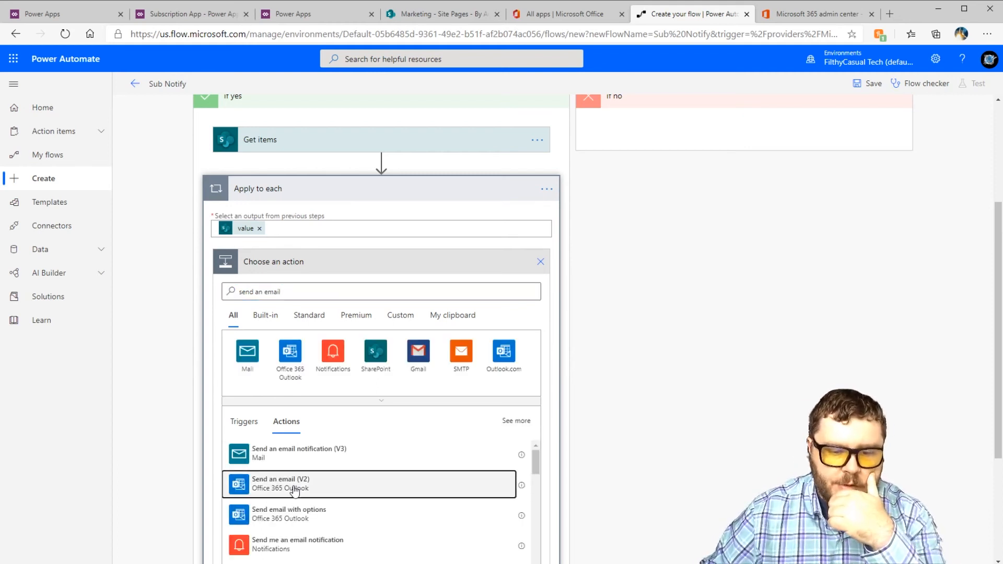
pyautogui.click(509, 485)
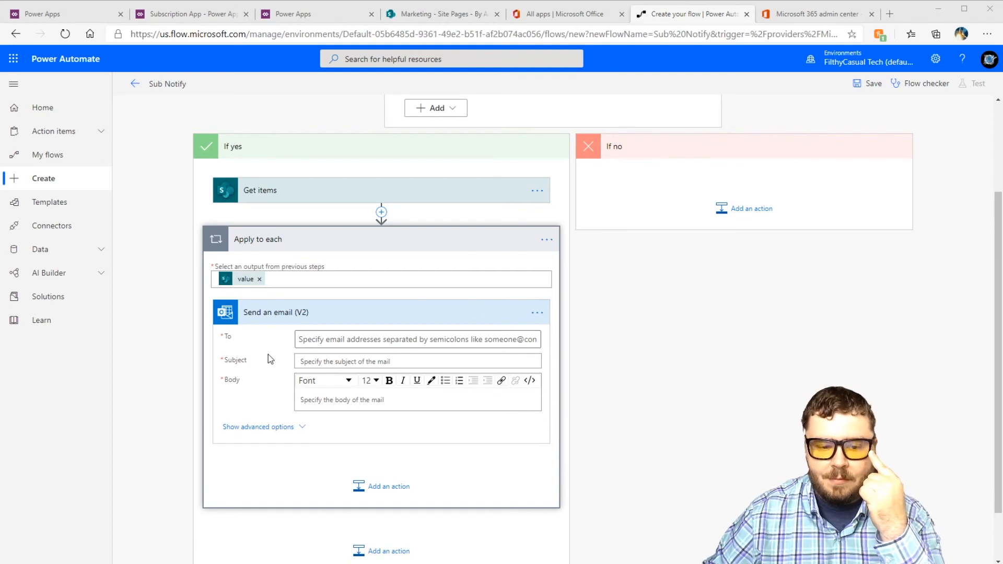
# Set the email's To field to the Email dynamic content from Get items
pyautogui.click(332, 337)
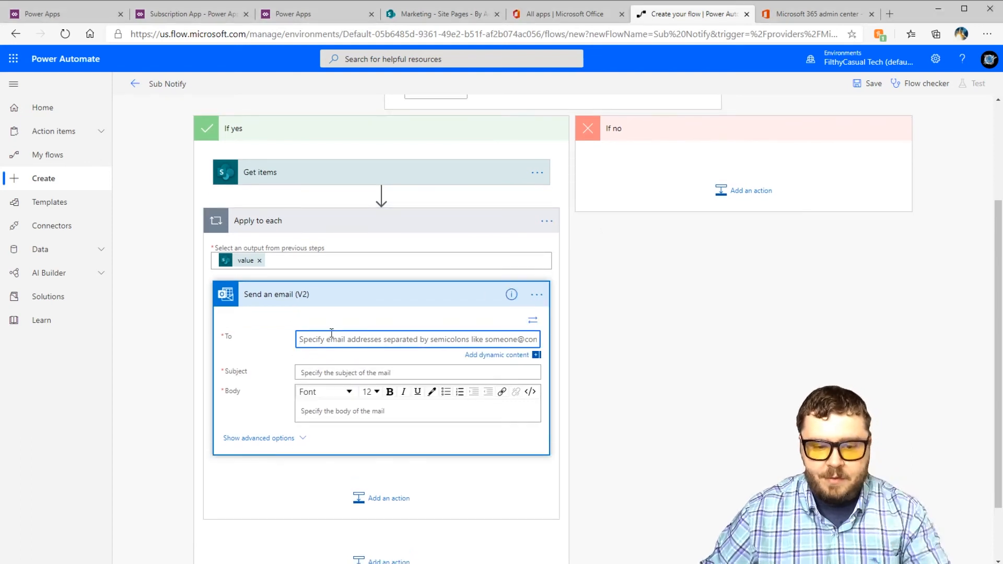
pyautogui.write('Sha')
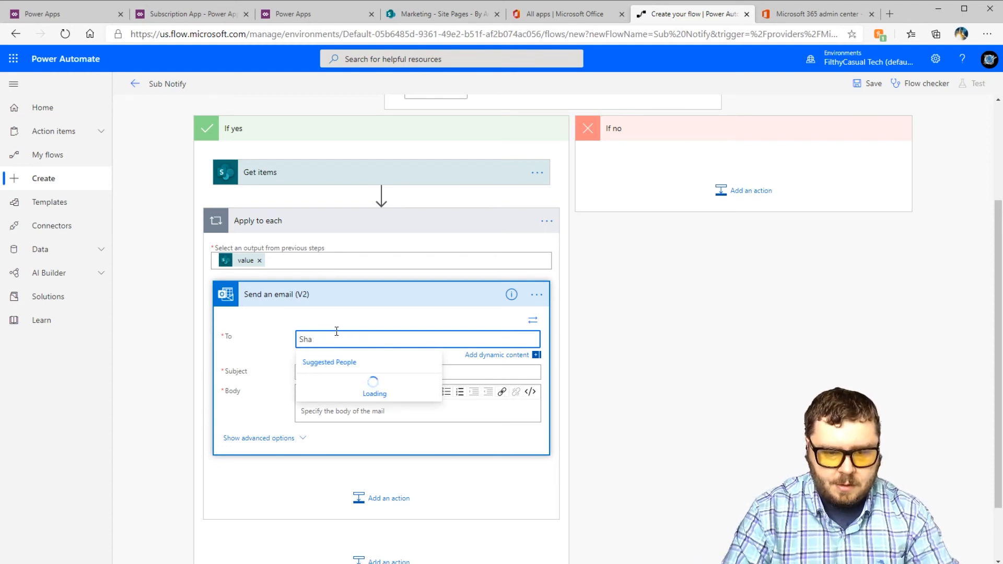
pyautogui.press('BackSpace')
pyautogui.press('BackSpace')
pyautogui.press('BackSpace')
pyautogui.click(504, 358)
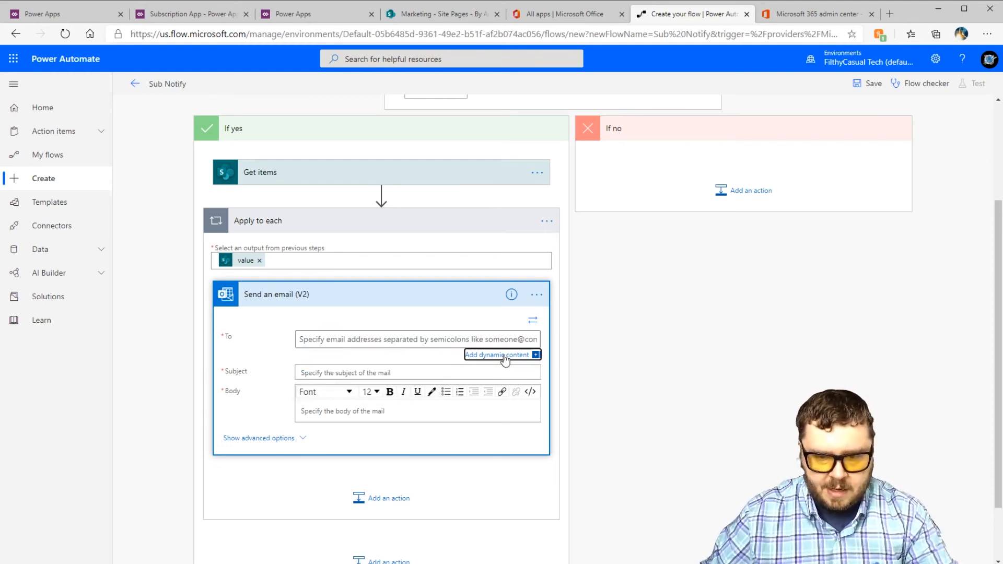
pyautogui.click(597, 441)
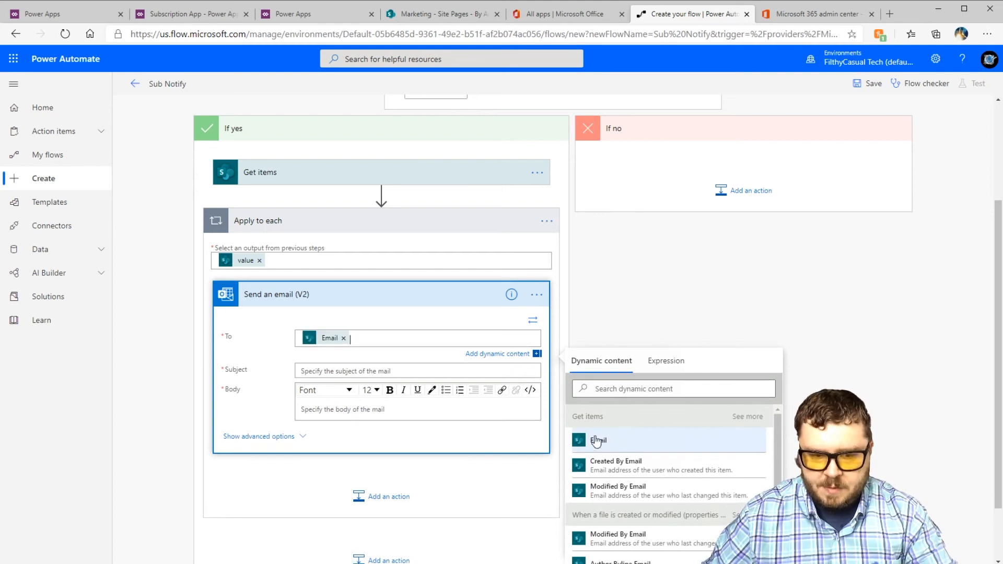
# Set the email subject to "News Items:" followed by the Title dynamic content from Get items
pyautogui.click(321, 370)
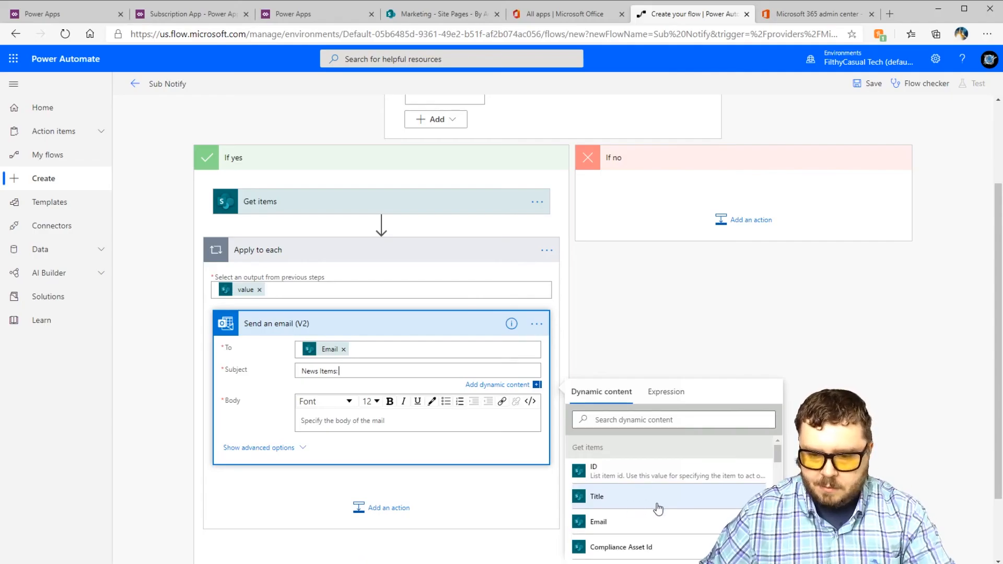
pyautogui.scroll(-1, 637, 497)
pyautogui.scroll(-4, 637, 497)
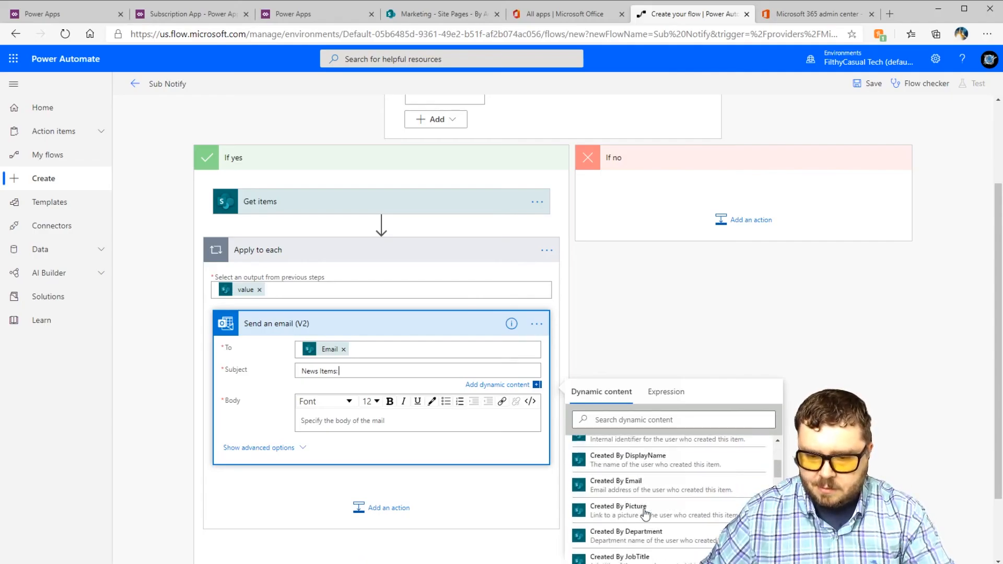
pyautogui.scroll(5, 678, 530)
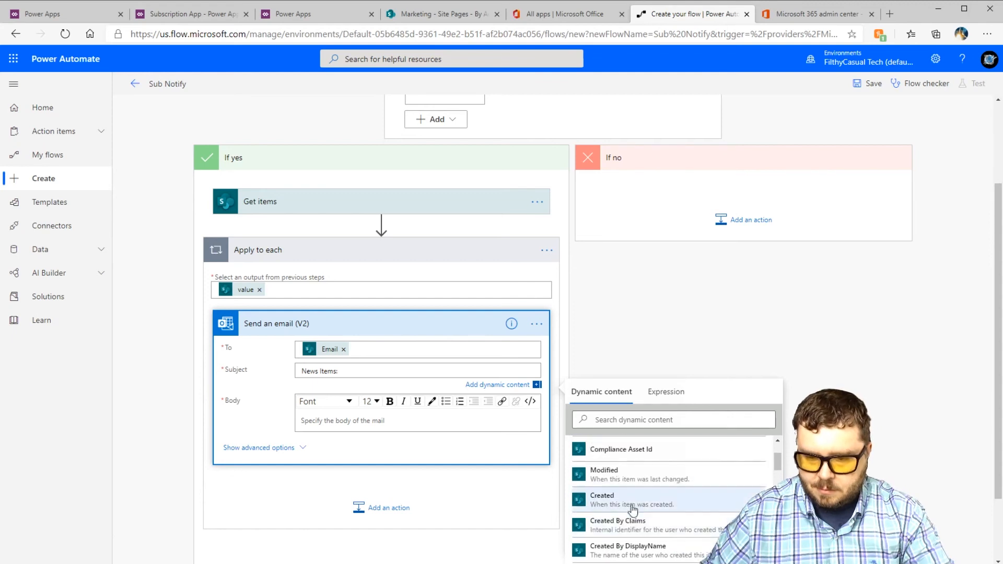
pyautogui.click(613, 504)
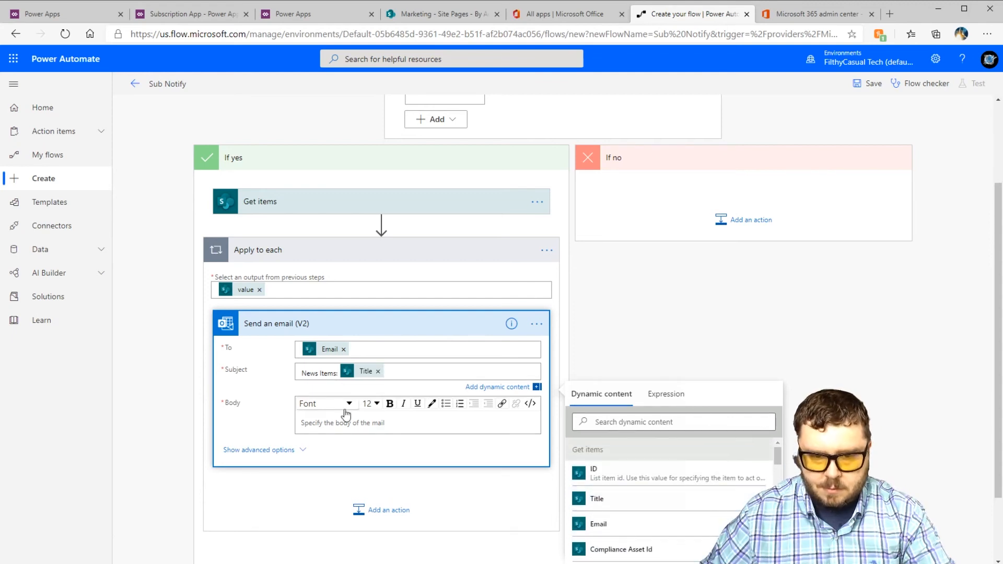
# Fill the email body with HTML using triggerBody() expressions for Title, Author DisplayName, FirstPublishedDate, BannerImageUrl and Description, plus a "Read more..." link to {Link}
pyautogui.click(315, 422)
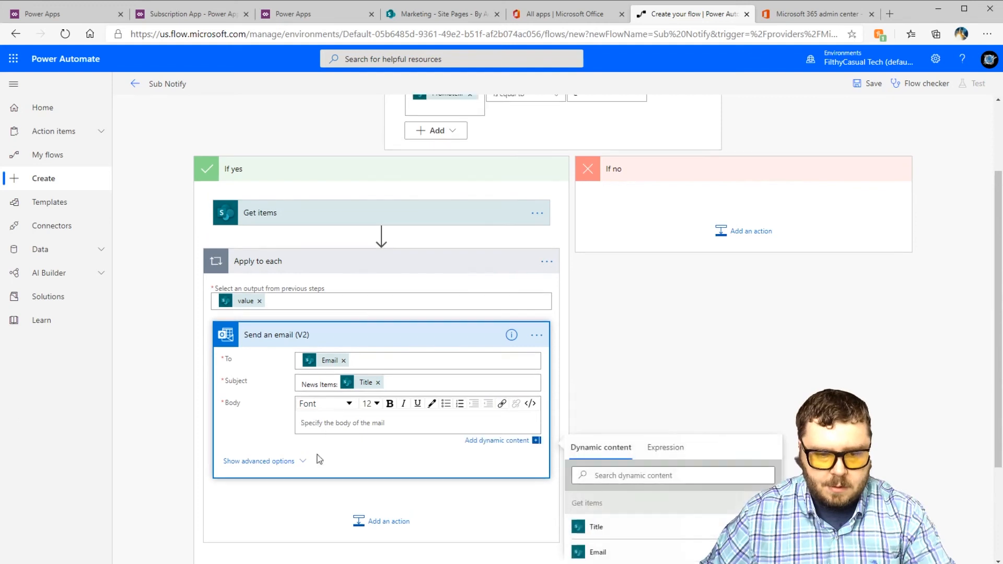
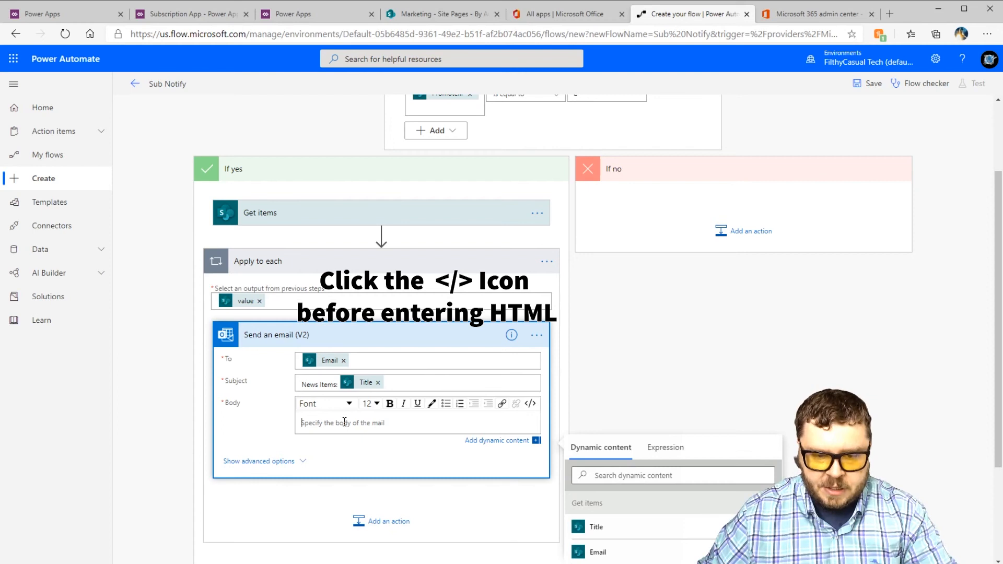
pyautogui.write('<h1>@{triggerBody()?[\'Title\']}</h1> <p>Published by @{triggerBody()?[\'Author\']?[\'DisplayName\']} on @{triggerBody()?[\'FirstPublishedDate\']}<br></p> <p><img src="@{triggerBody()?[\'BannerImageUrl\']}"><br> <br>@{triggerBody()?[\'Description\']}</p> <p><a href="@{triggerBody()?[\'{Link}\']}">Read more...</a></p>')
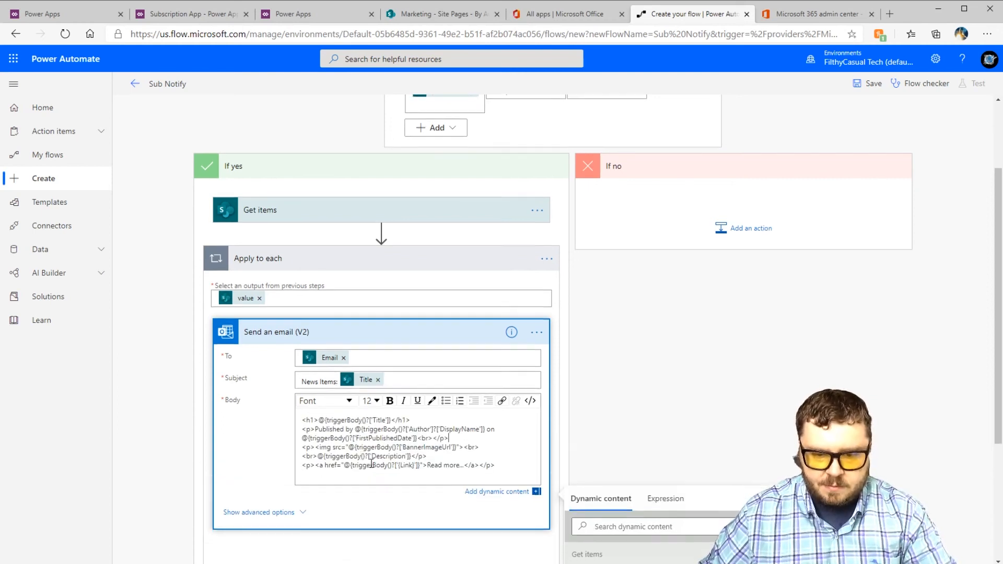
pyautogui.scroll(-4, 367, 421)
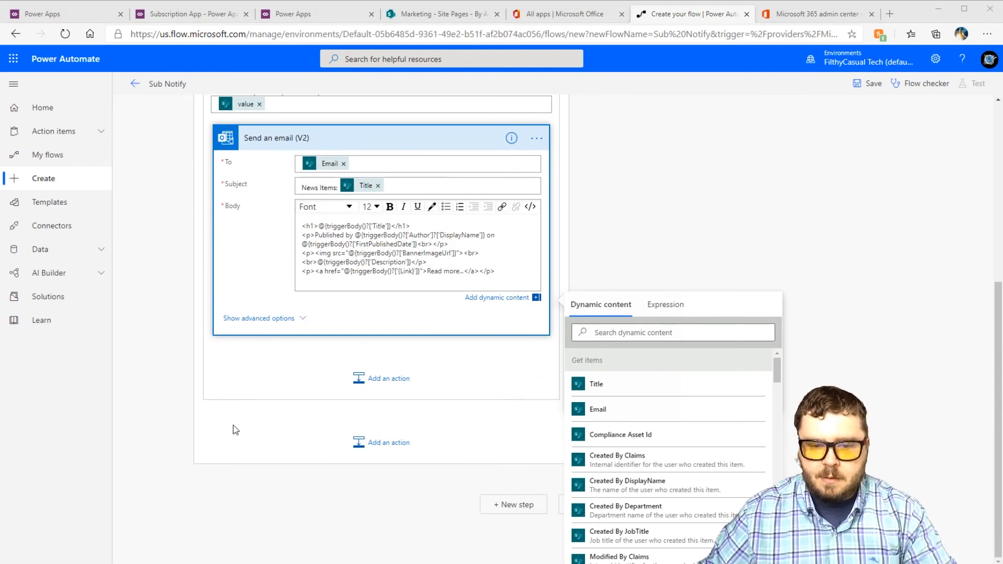
pyautogui.click(297, 455)
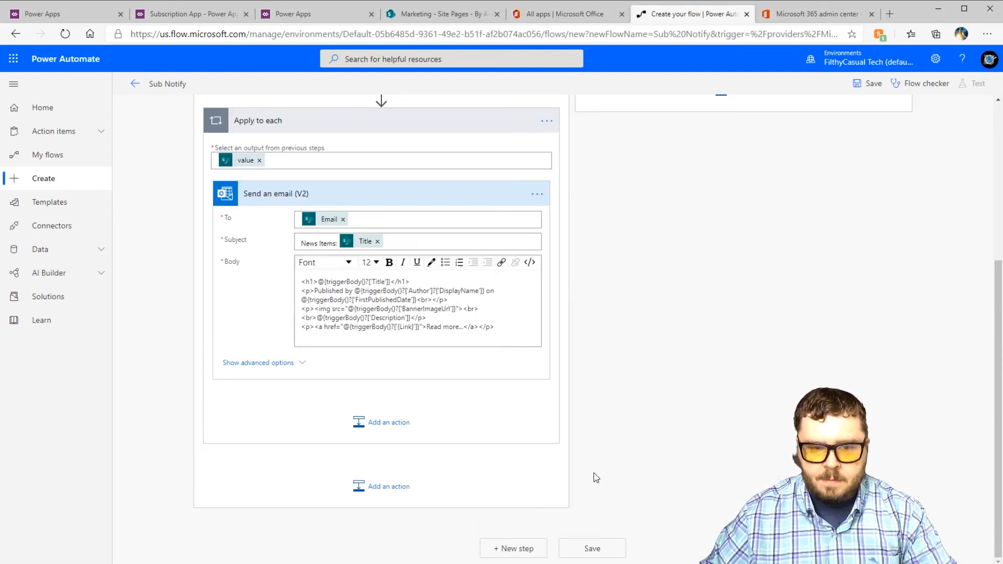
pyautogui.click(383, 281)
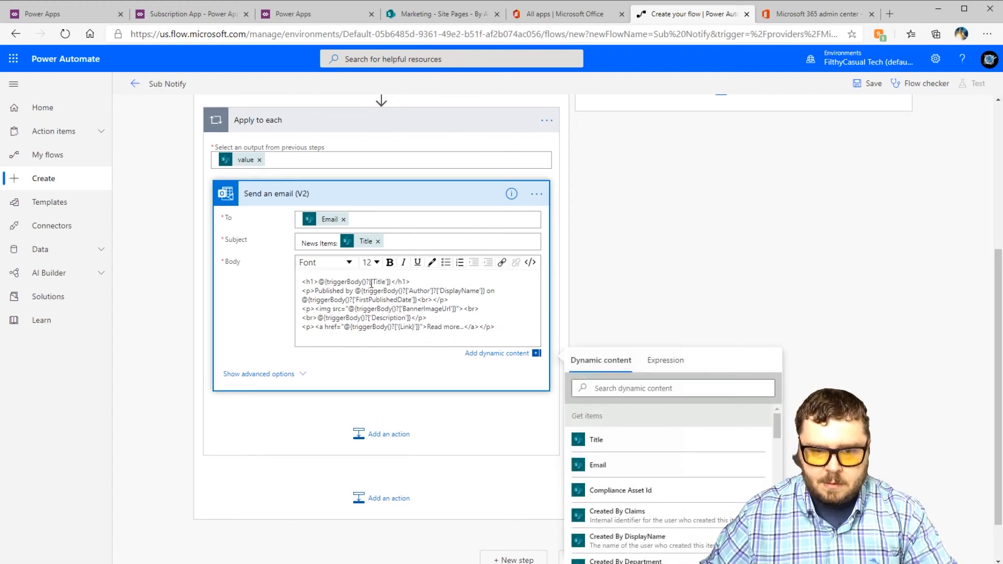
pyautogui.scroll(-1, 484, 477)
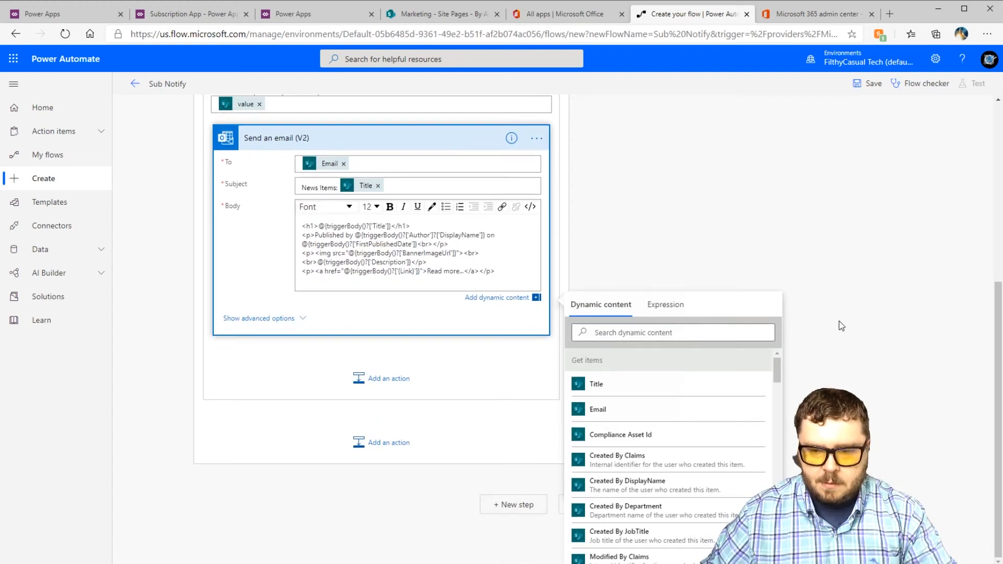
pyautogui.click(808, 302)
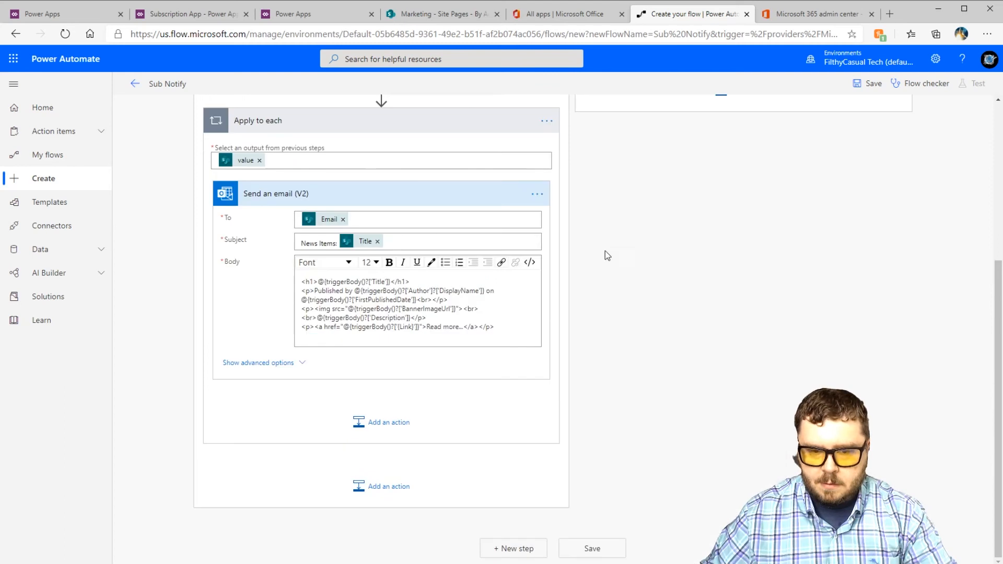
# Save the Sub Notify flow, review its steps, and open the Flow checker for errors and warnings
pyautogui.click(593, 549)
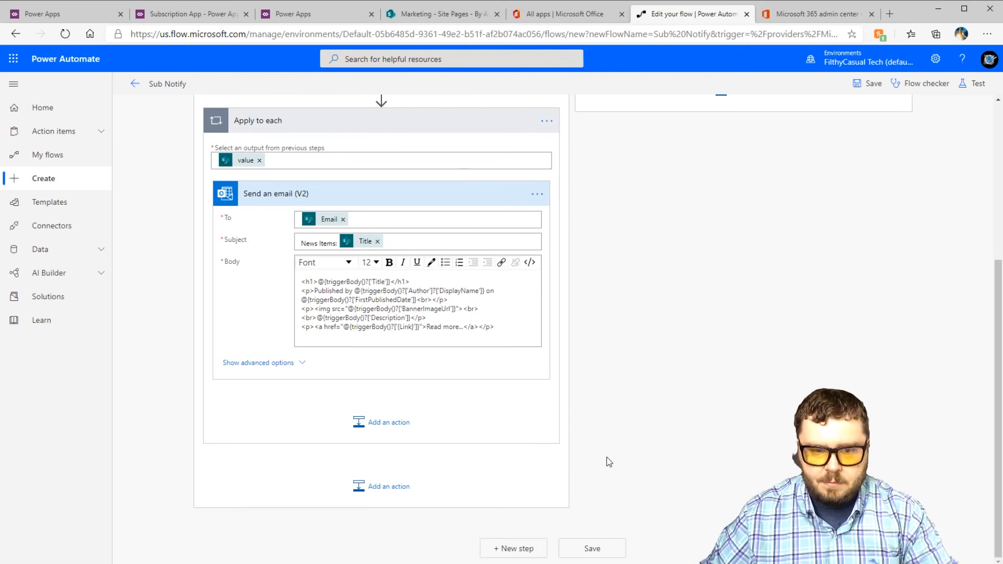
pyautogui.scroll(5, 670, 547)
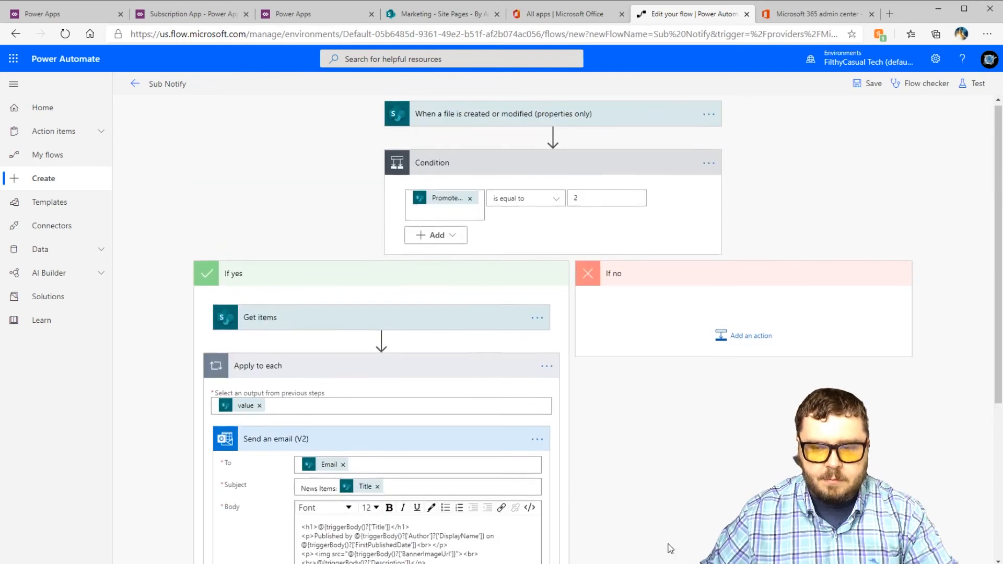
pyautogui.scroll(-5, 656, 506)
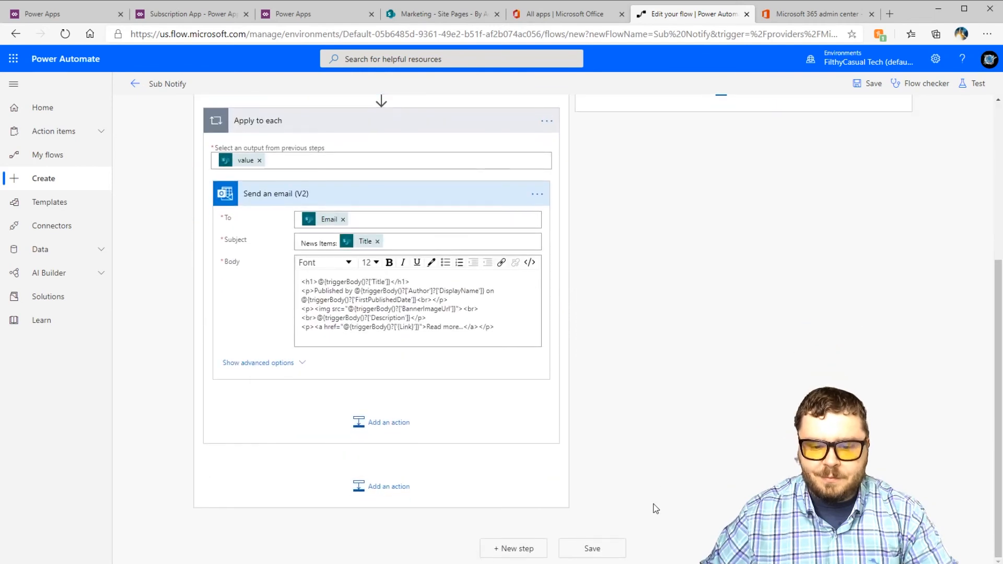
pyautogui.scroll(5, 382, 422)
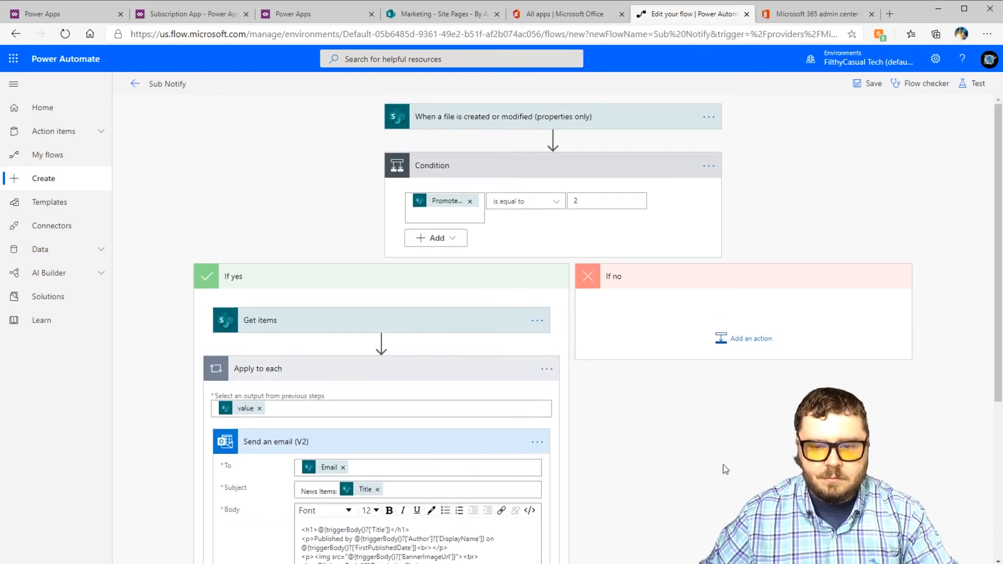
pyautogui.scroll(-5, 716, 467)
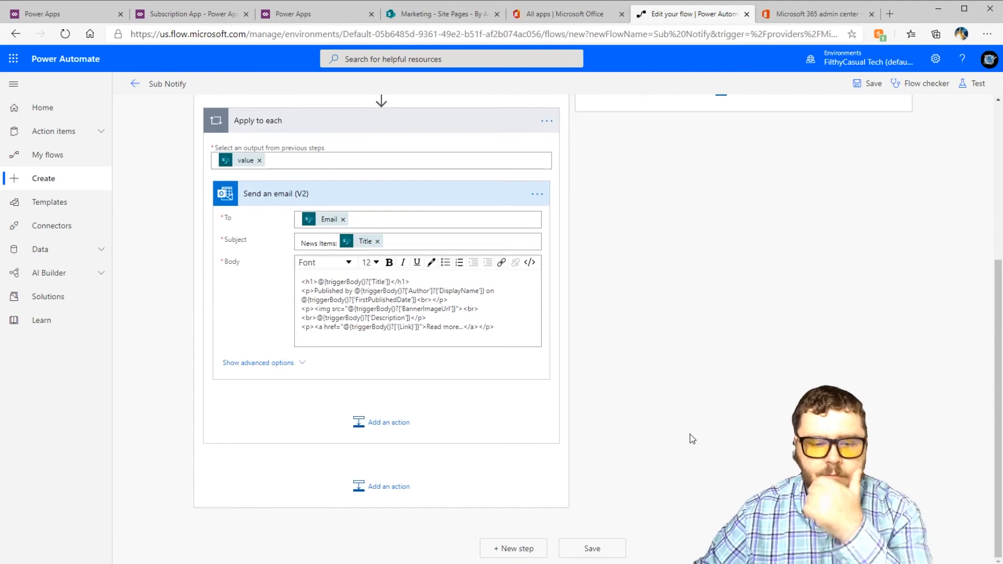
pyautogui.scroll(5, 736, 381)
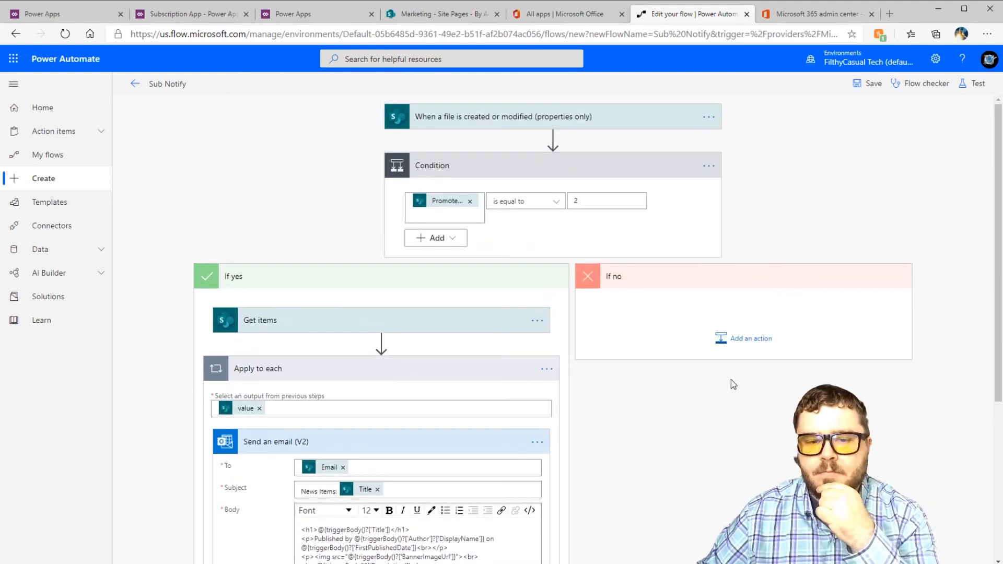
pyautogui.click(913, 85)
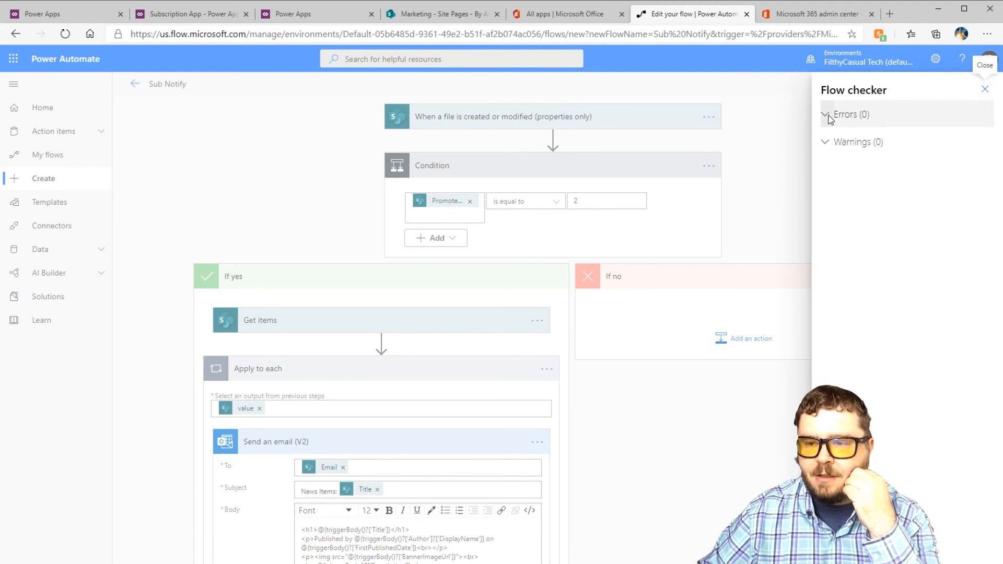
# Close the Flow checker, review the flow's steps, and save the Sub Notify flow again
pyautogui.click(985, 89)
pyautogui.scroll(-2, 692, 402)
pyautogui.scroll(-4, 674, 381)
pyautogui.scroll(6, 656, 362)
pyautogui.click(869, 84)
pyautogui.scroll(-4, 664, 387)
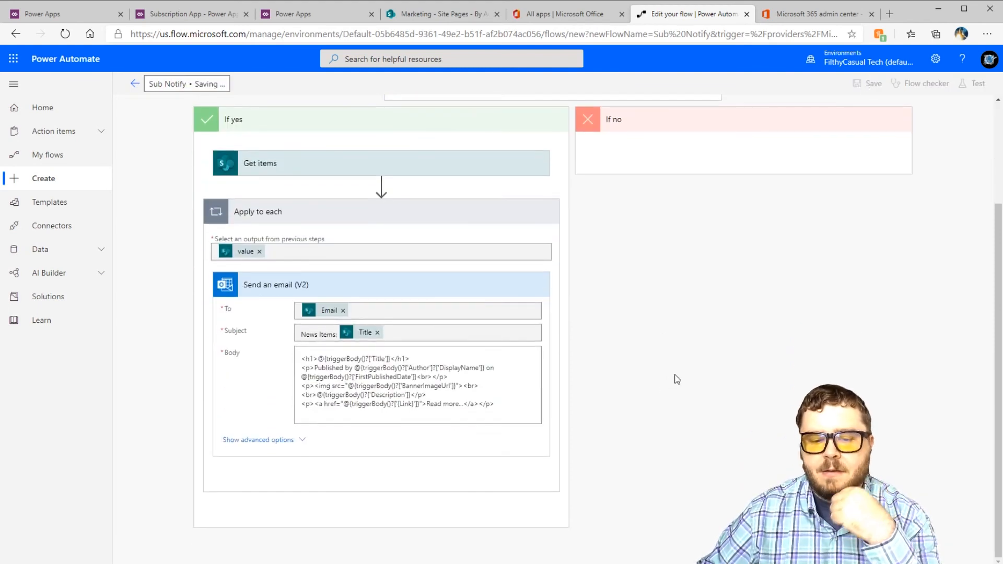
pyautogui.scroll(4, 679, 369)
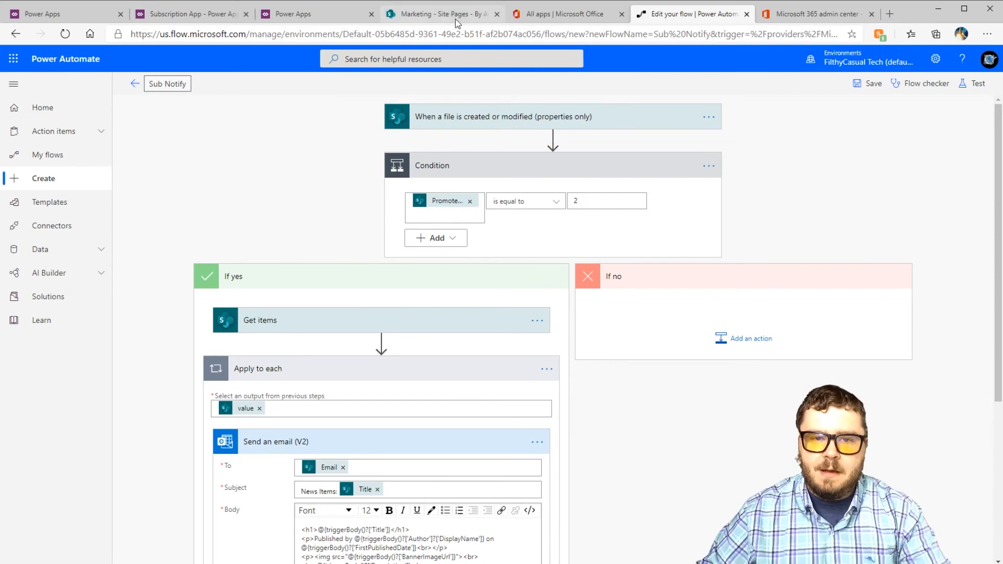
# Switch to the Marketing SharePoint site and create a news post from the Blank template, dismissing the introductory tips
pyautogui.click(413, 18)
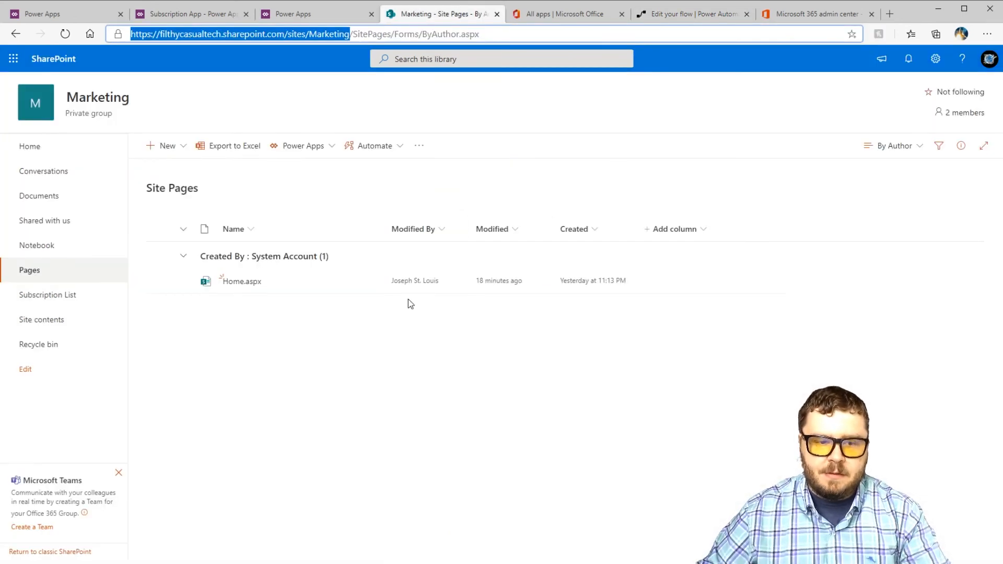
pyautogui.click(35, 156)
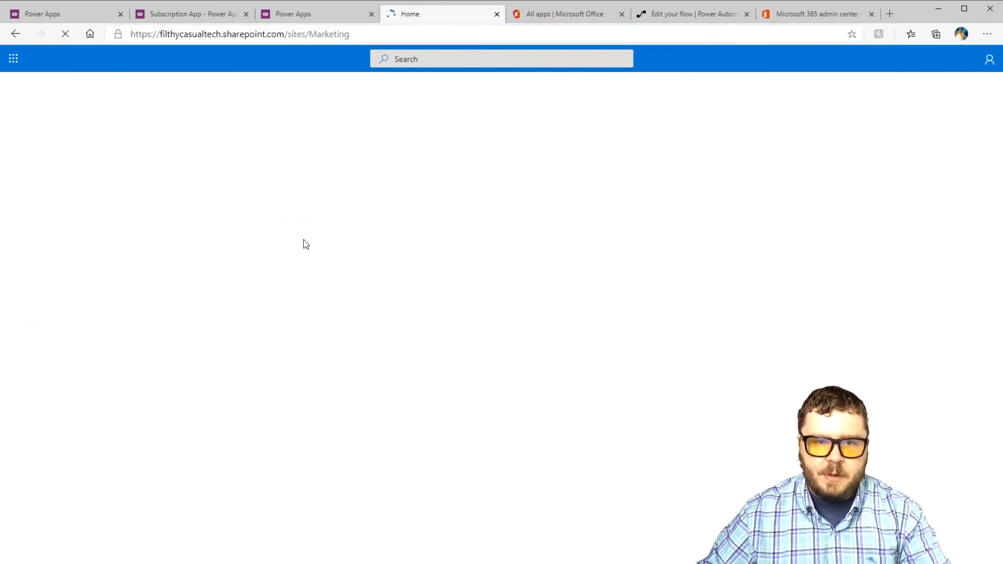
pyautogui.click(400, 293)
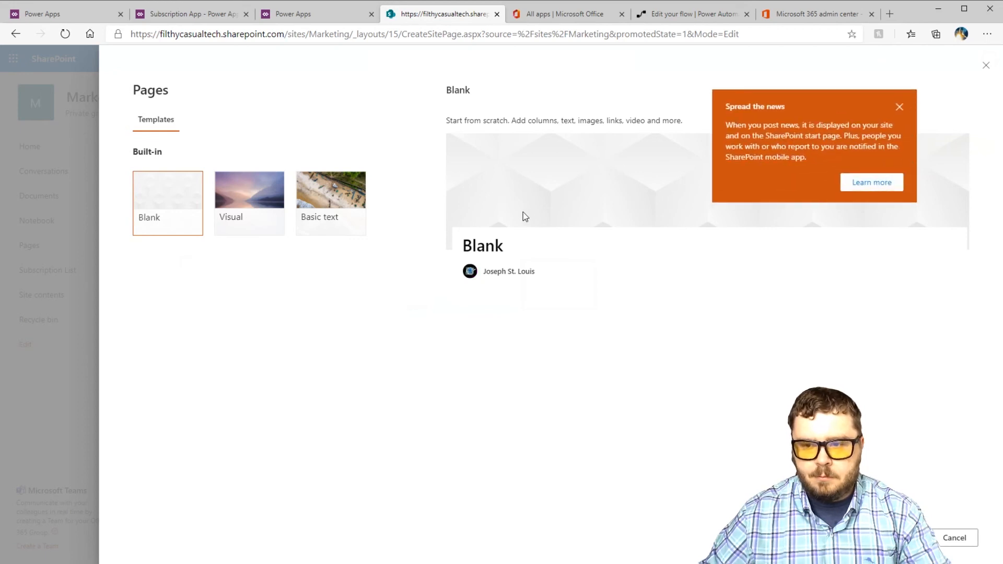
pyautogui.click(896, 106)
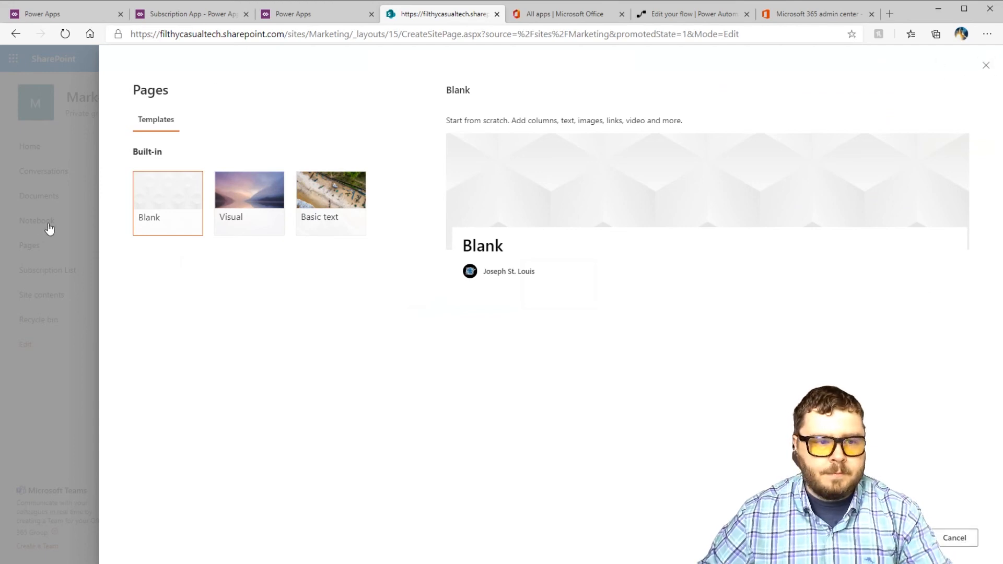
pyautogui.click(65, 34)
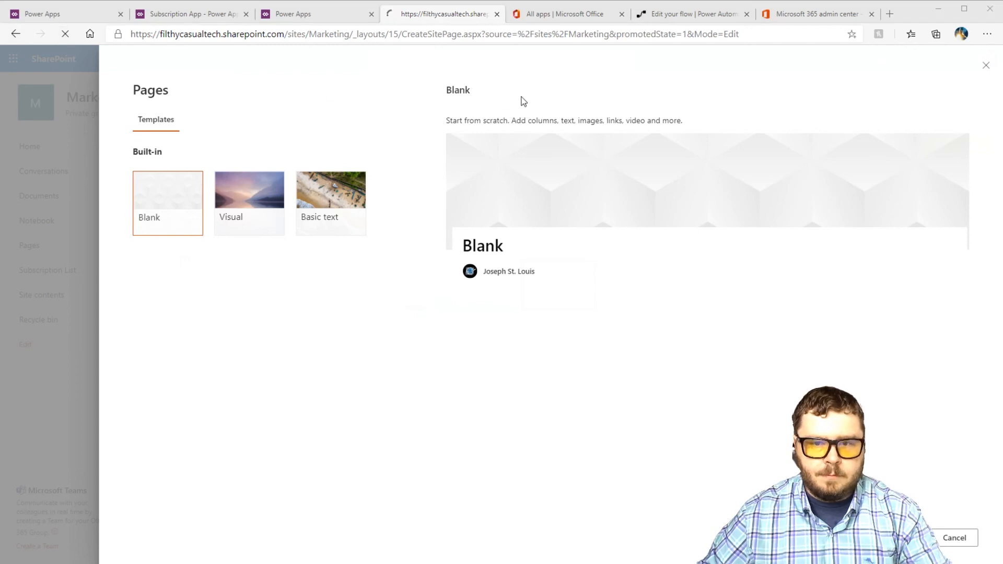
pyautogui.click(560, 350)
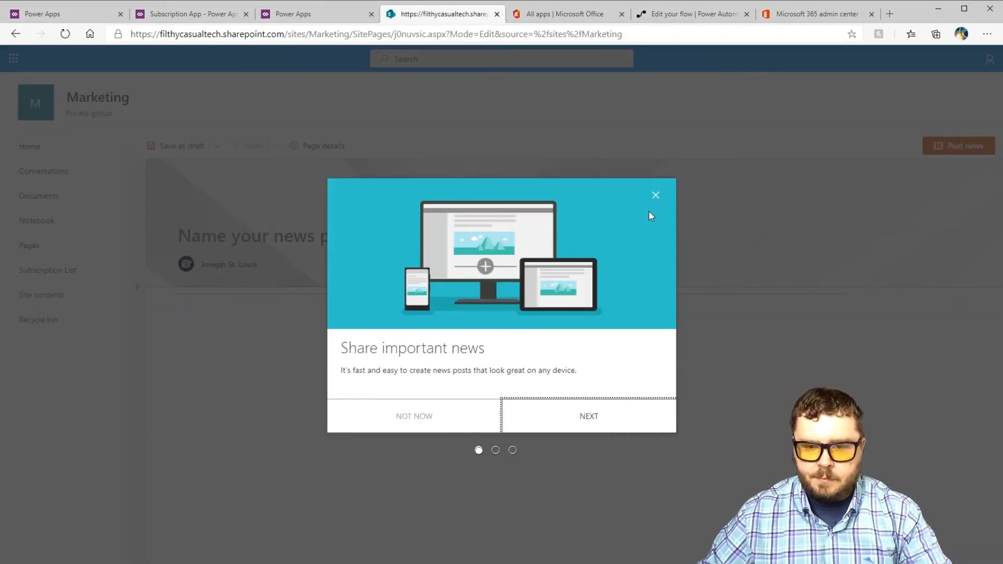
pyautogui.click(656, 195)
# Name the news post "Test New Post"
pyautogui.click(213, 235)
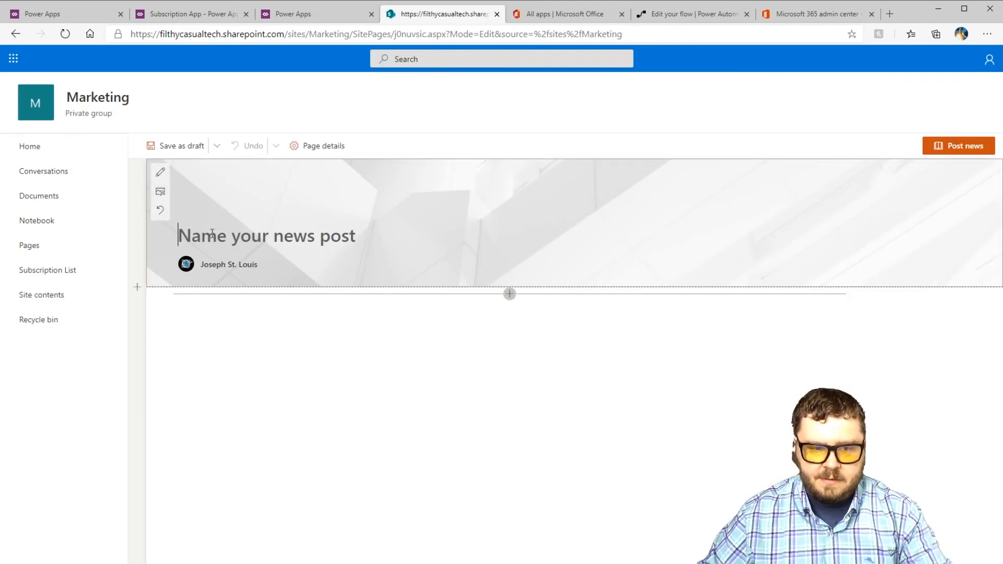
pyautogui.write('Test N')
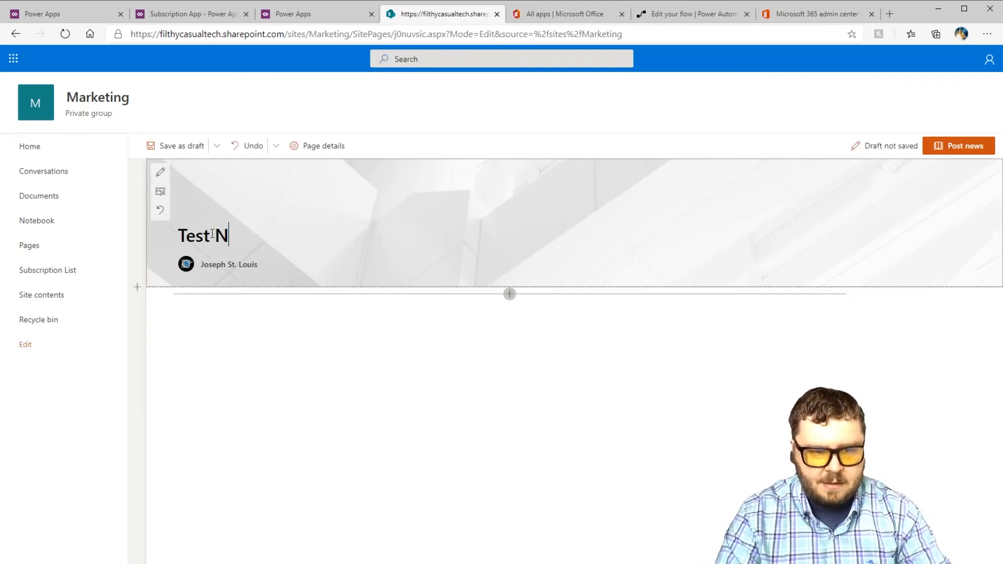
pyautogui.write('ew Post')
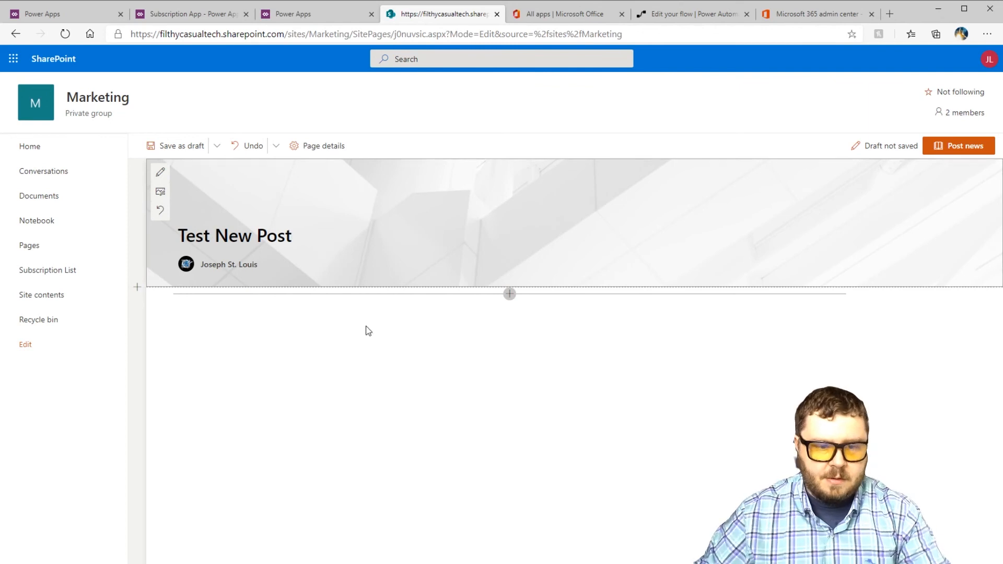
# Add a Text web part below the post's title area and enter "123456" in it
pyautogui.click(509, 294)
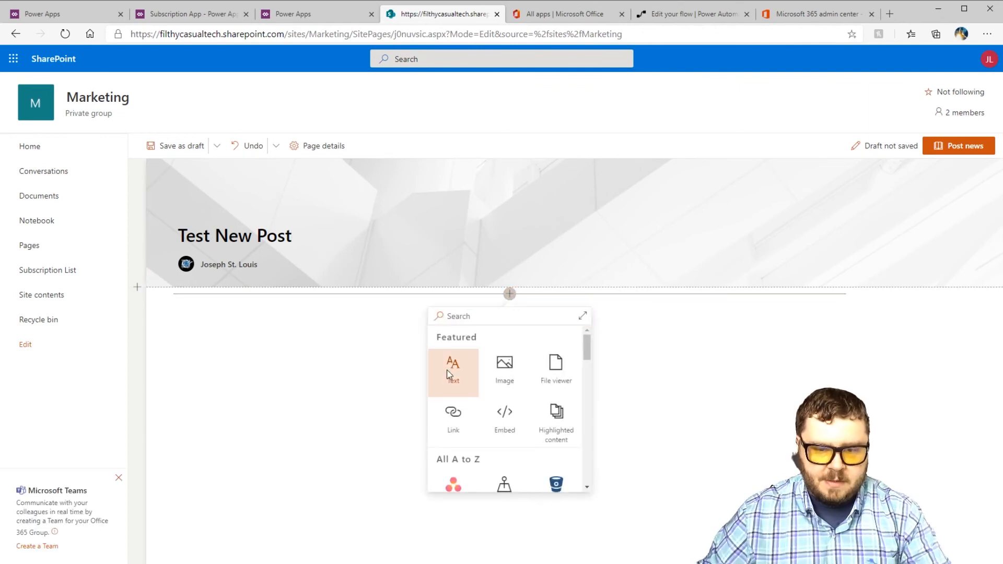
pyautogui.click(448, 374)
pyautogui.click(248, 313)
pyautogui.write('123456')
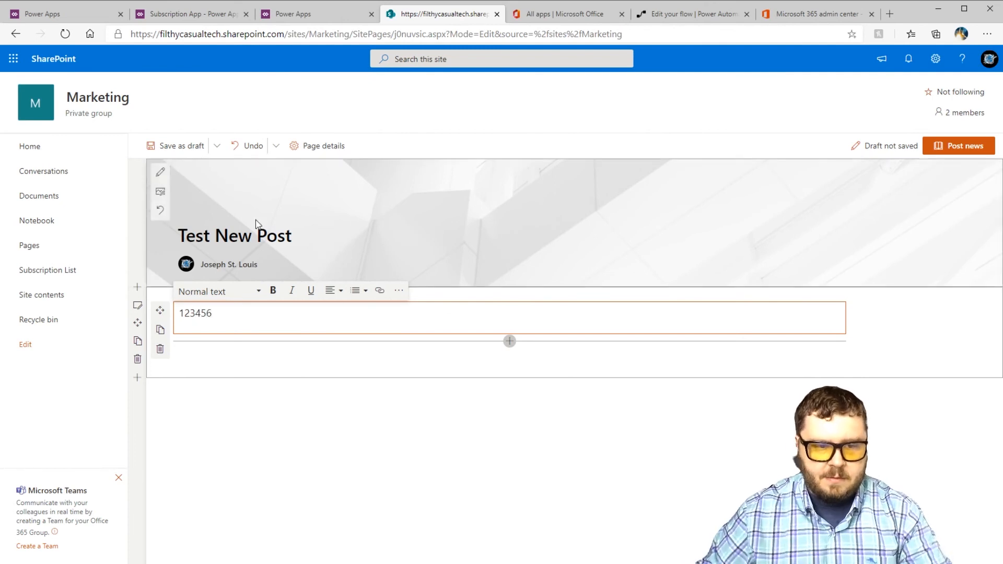
# Set the title banner to the wallsbox.blogspot.com light-ray image from the Backgrounds web search, and publish the news post
pyautogui.click(161, 191)
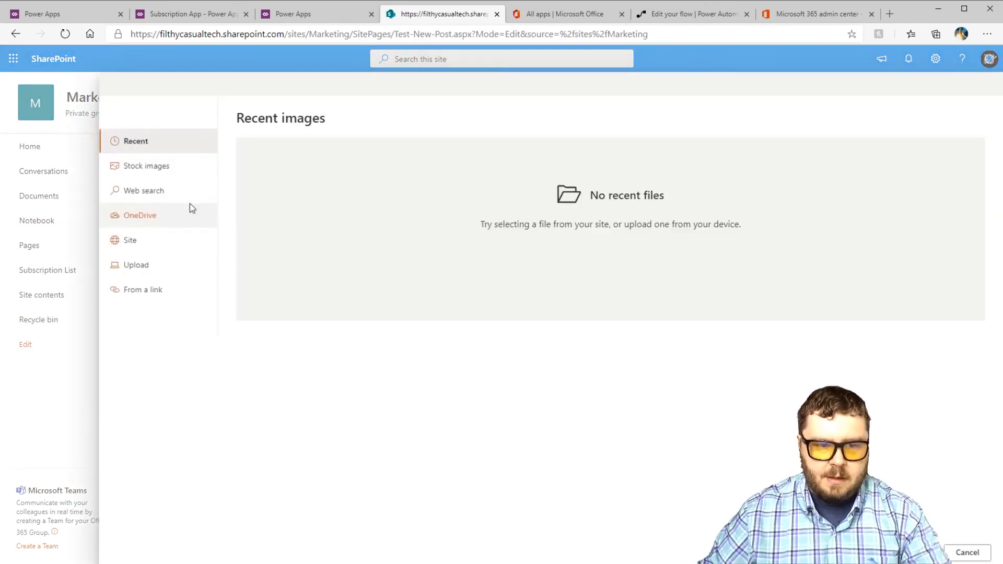
pyautogui.click(150, 197)
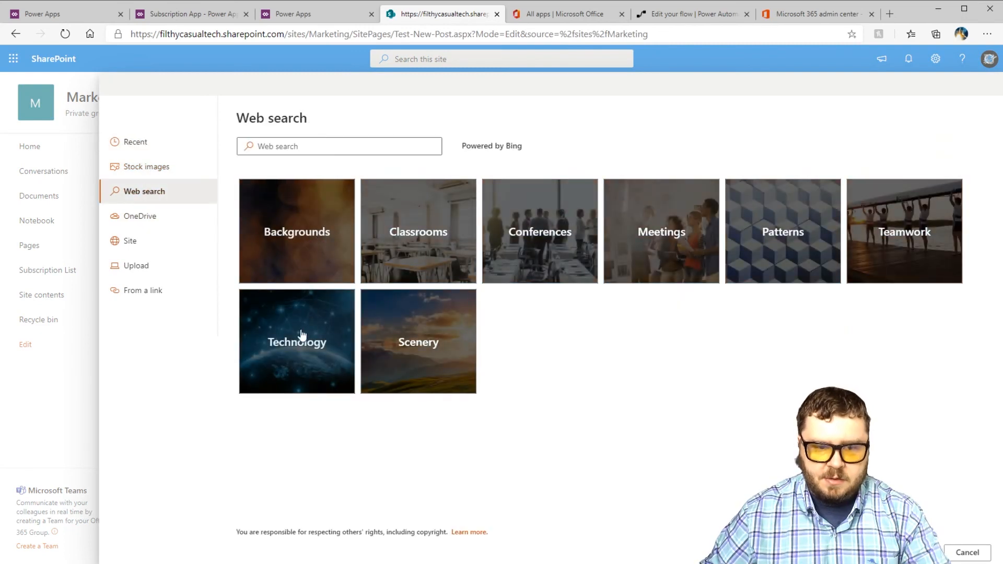
pyautogui.click(320, 230)
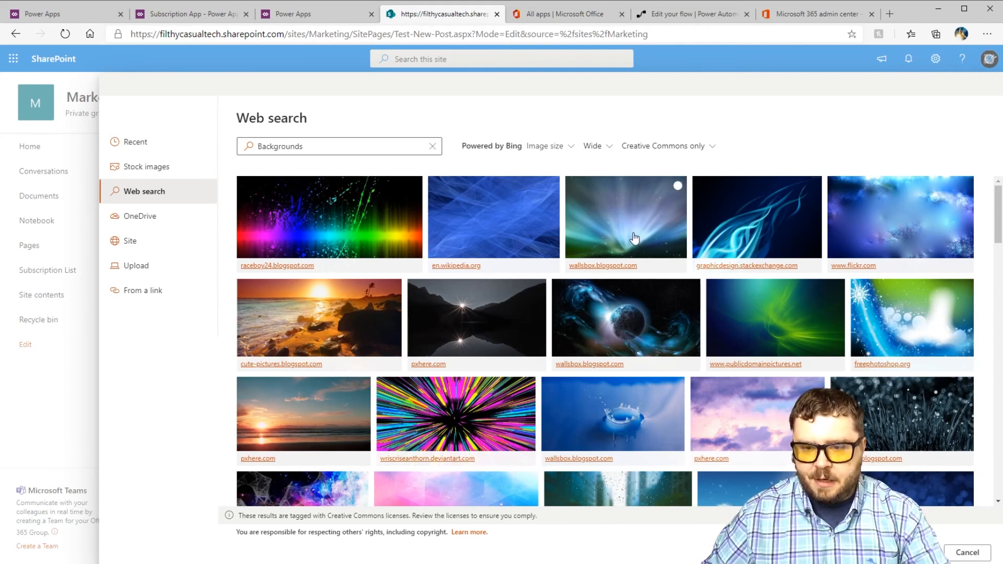
pyautogui.click(678, 186)
pyautogui.click(915, 553)
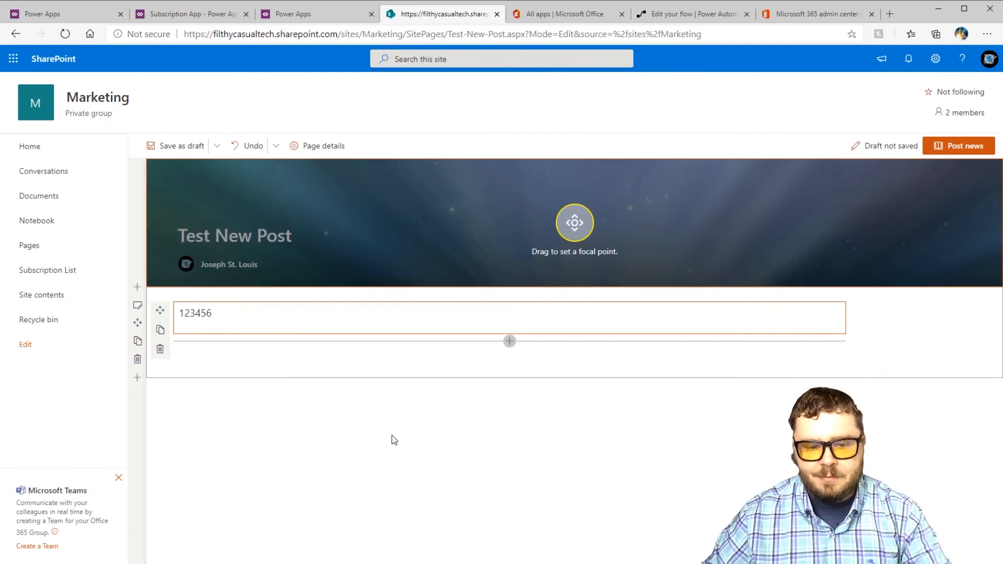
pyautogui.click(570, 228)
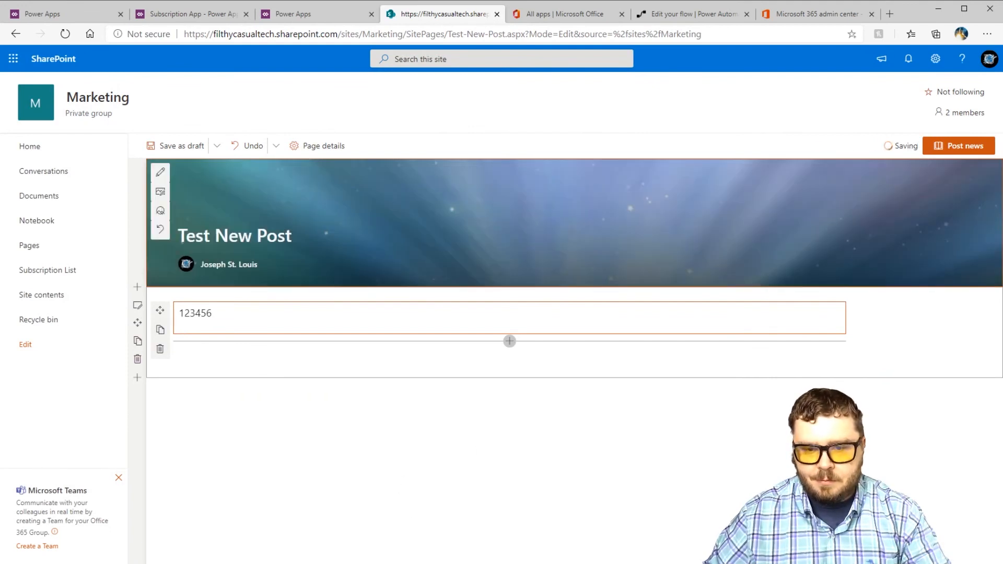
pyautogui.click(963, 146)
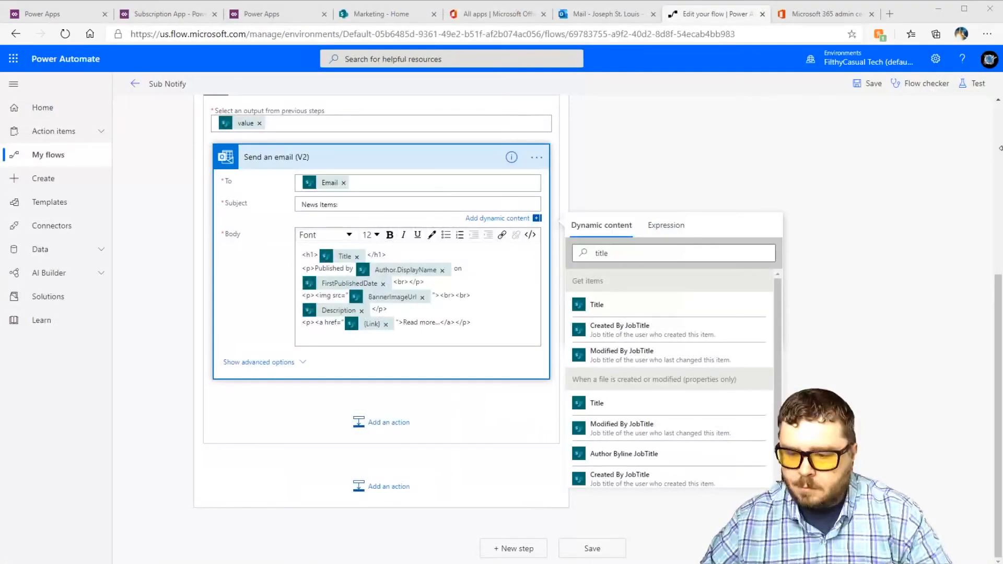
# In the Sub Notify flow, add the file trigger's Title dynamic content after "News Items:" in the email subject
pyautogui.click(890, 6)
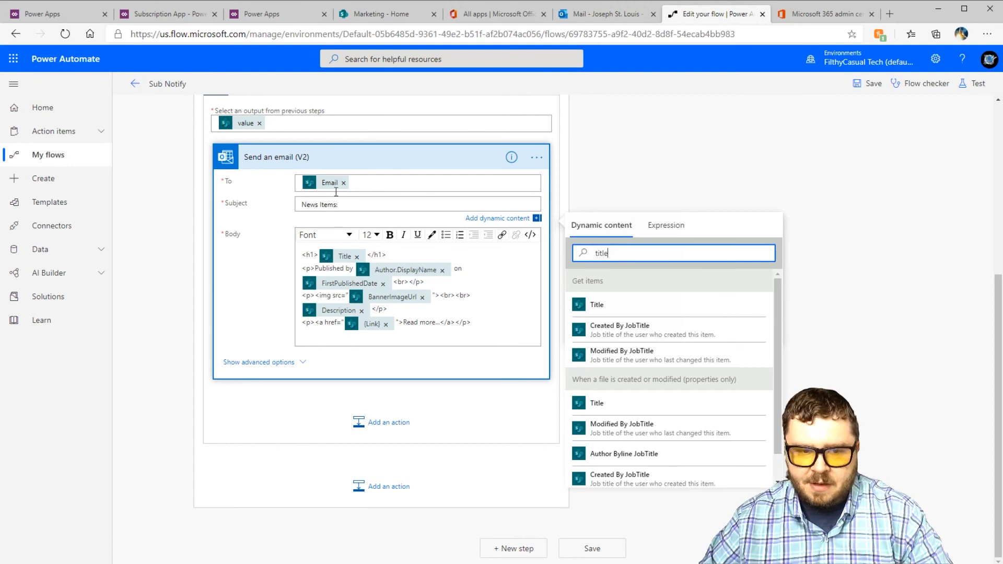
pyautogui.click(365, 204)
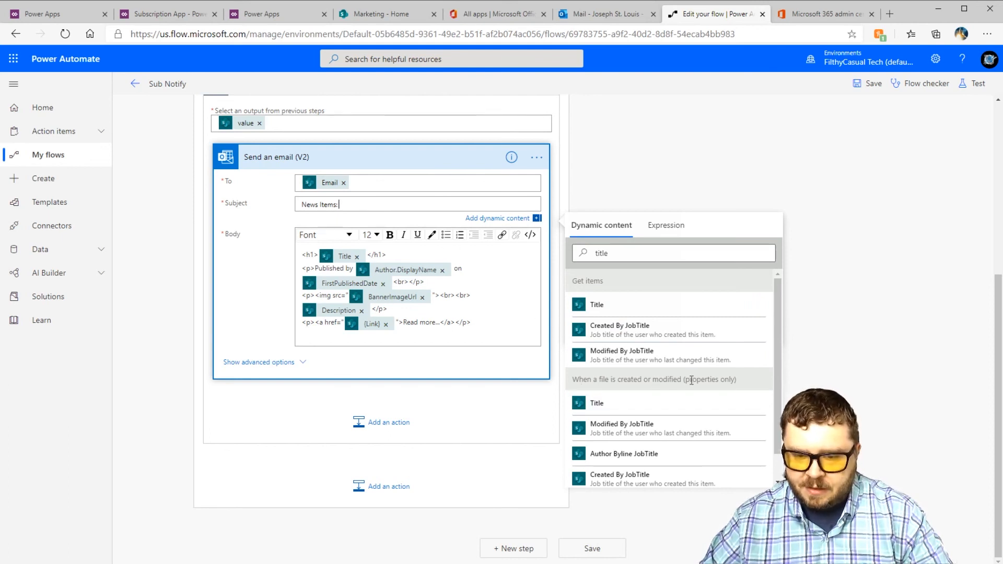
pyautogui.click(707, 405)
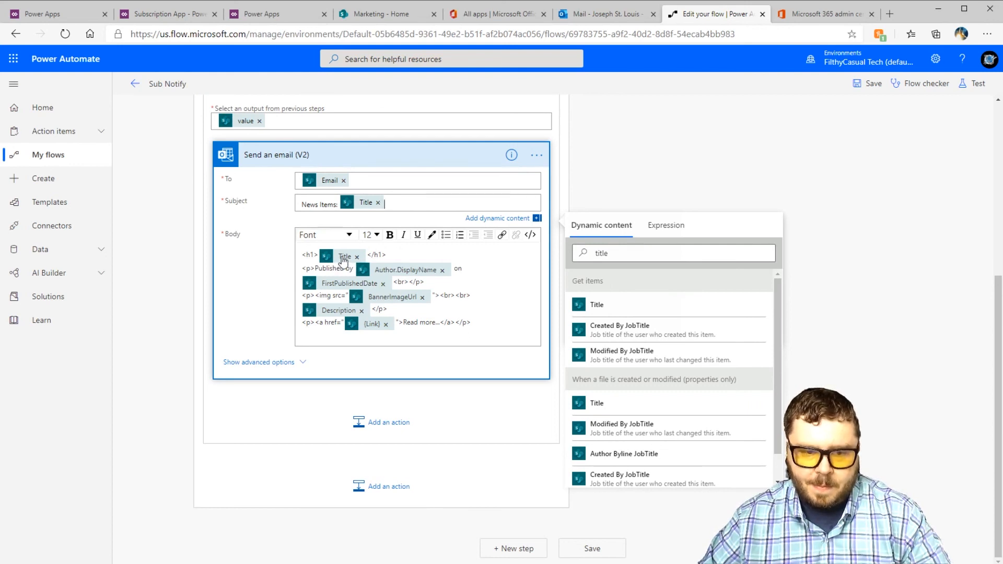
# Replace the Title token inside the email body's h1 tags with the Title dynamic content from the file trigger
pyautogui.click(356, 257)
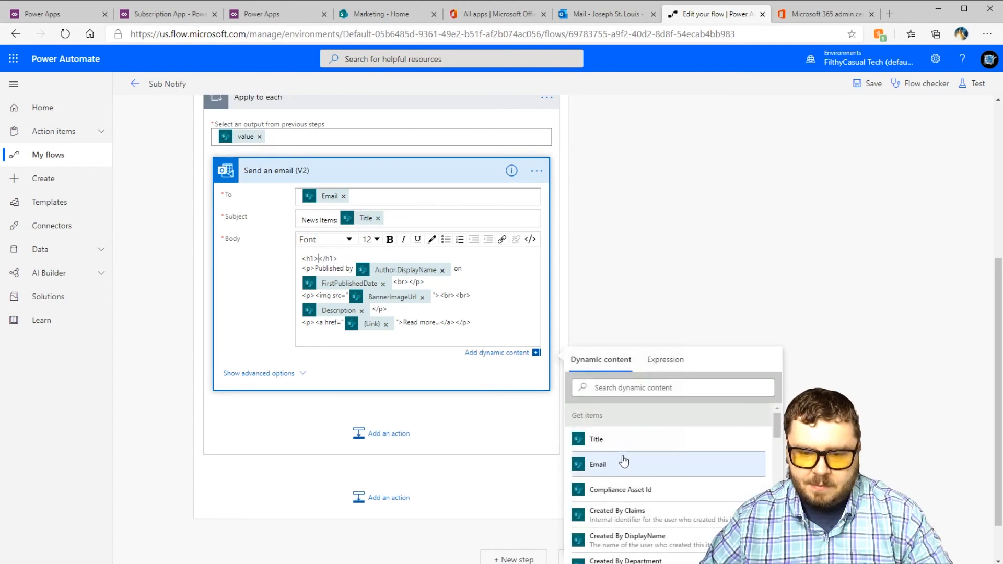
pyautogui.scroll(-2, 653, 472)
pyautogui.click(613, 387)
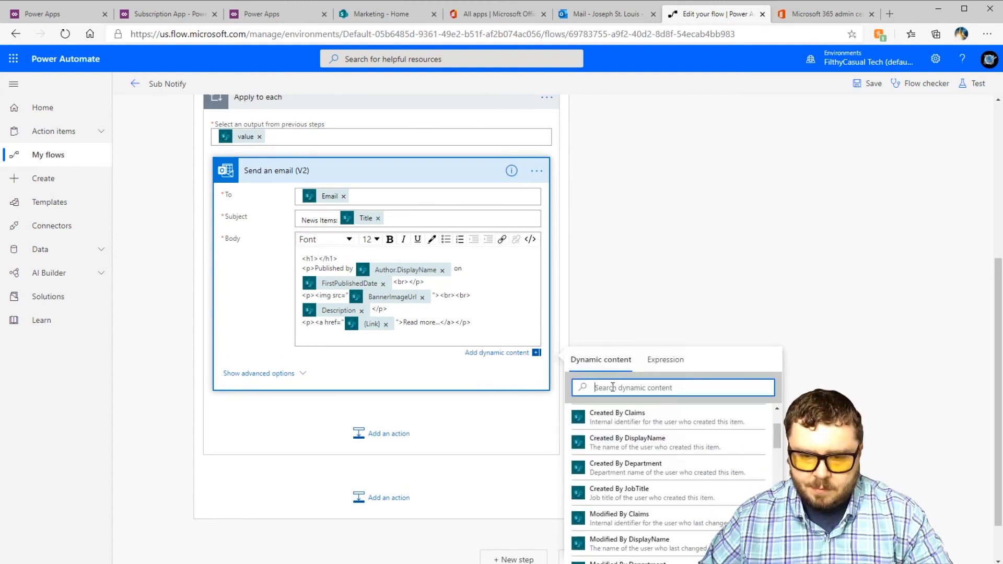
pyautogui.write('title')
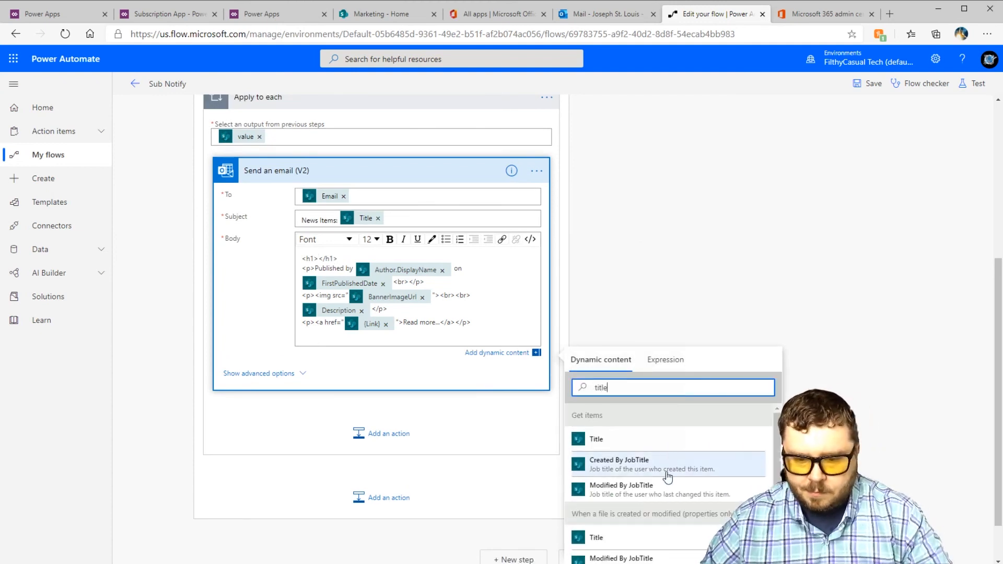
pyautogui.scroll(-1, 661, 491)
pyautogui.click(643, 516)
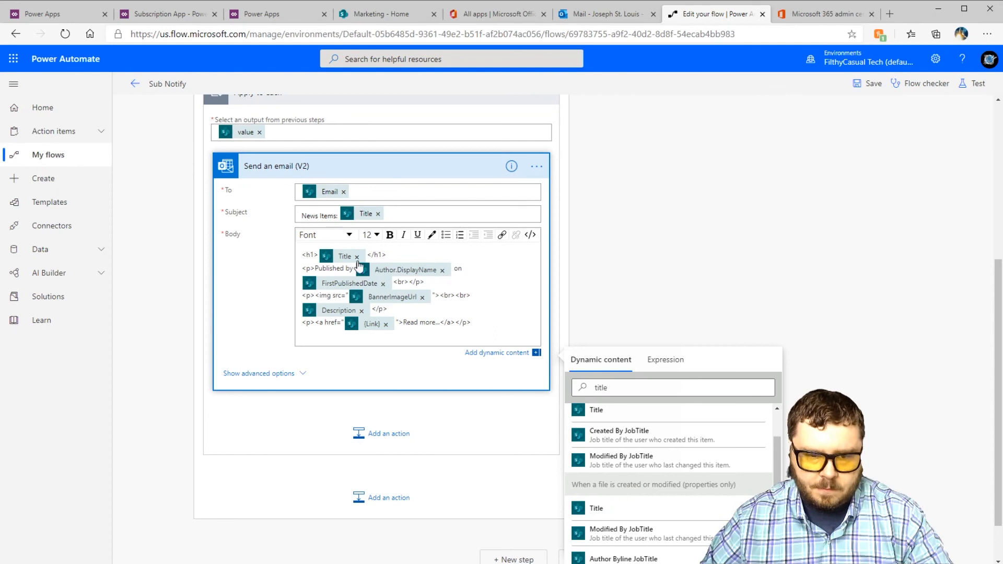
# Switch the email body to code view and save the Sub Notify flow
pyautogui.click(529, 235)
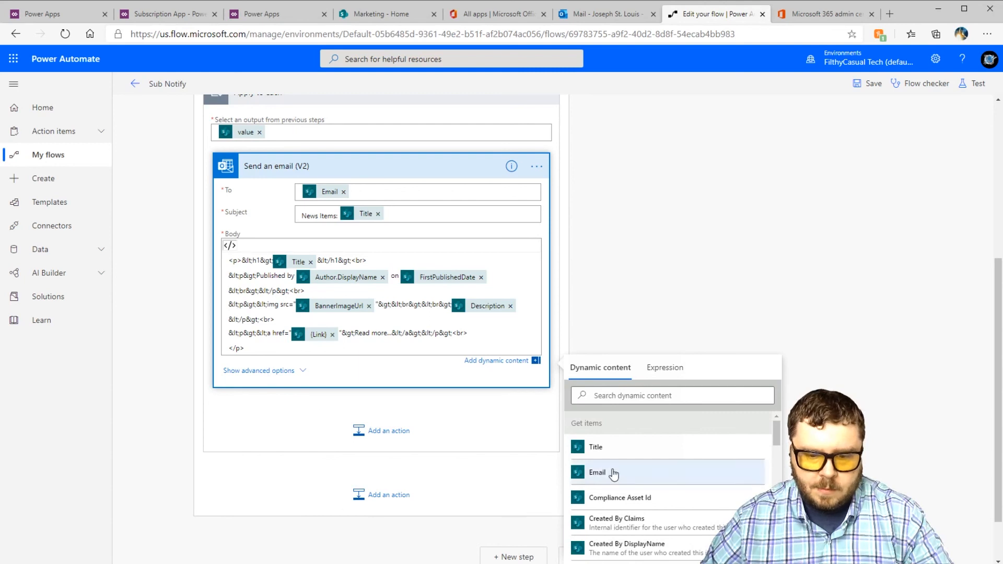
pyautogui.scroll(-1, 398, 398)
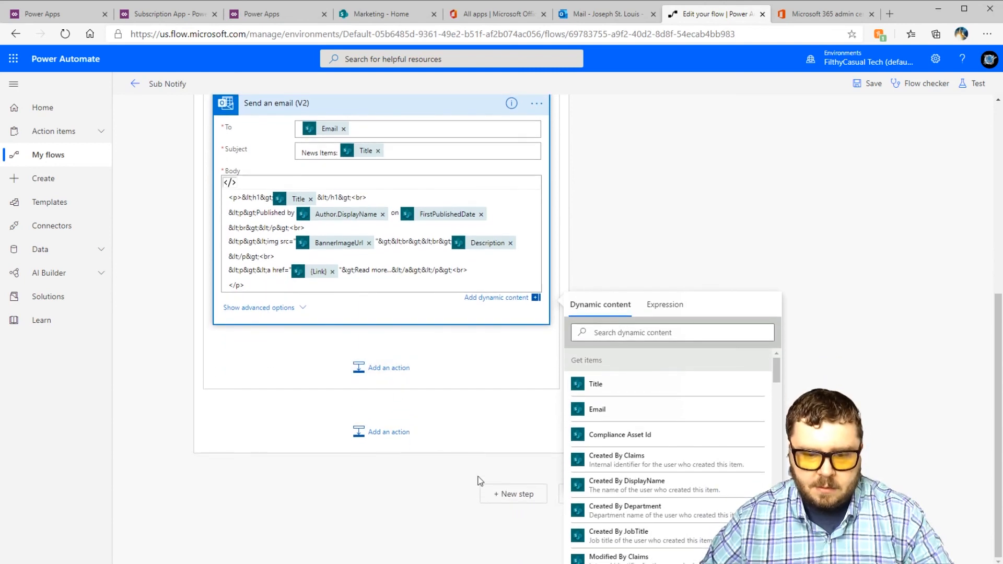
pyautogui.click(846, 369)
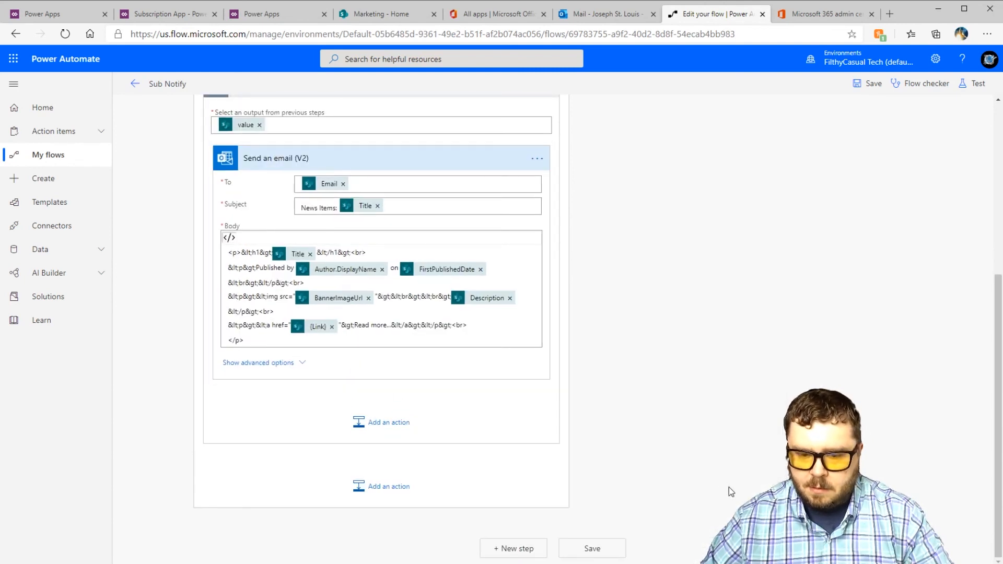
pyautogui.click(589, 546)
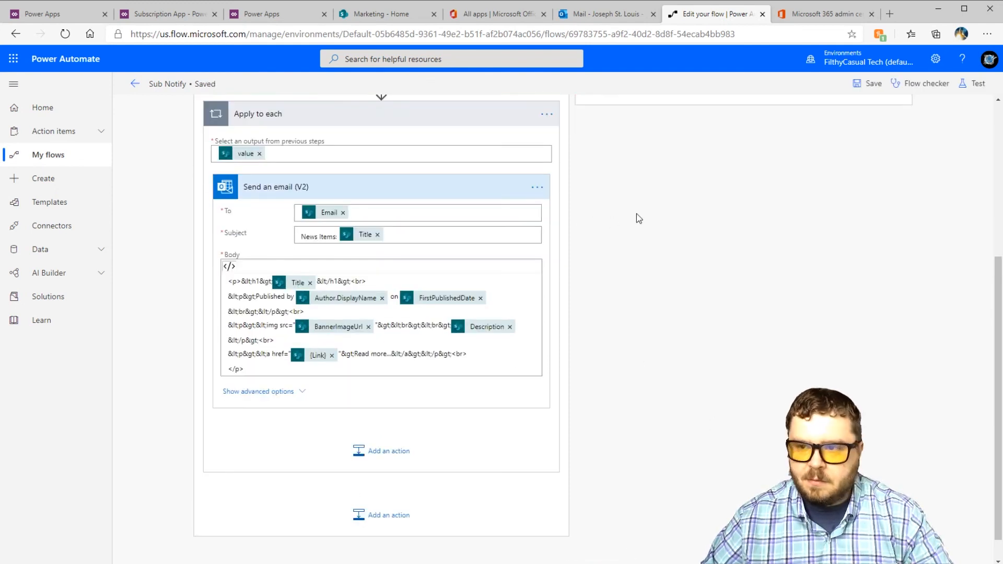
# Test the flow using data from the most recent successful previous run
pyautogui.click(976, 84)
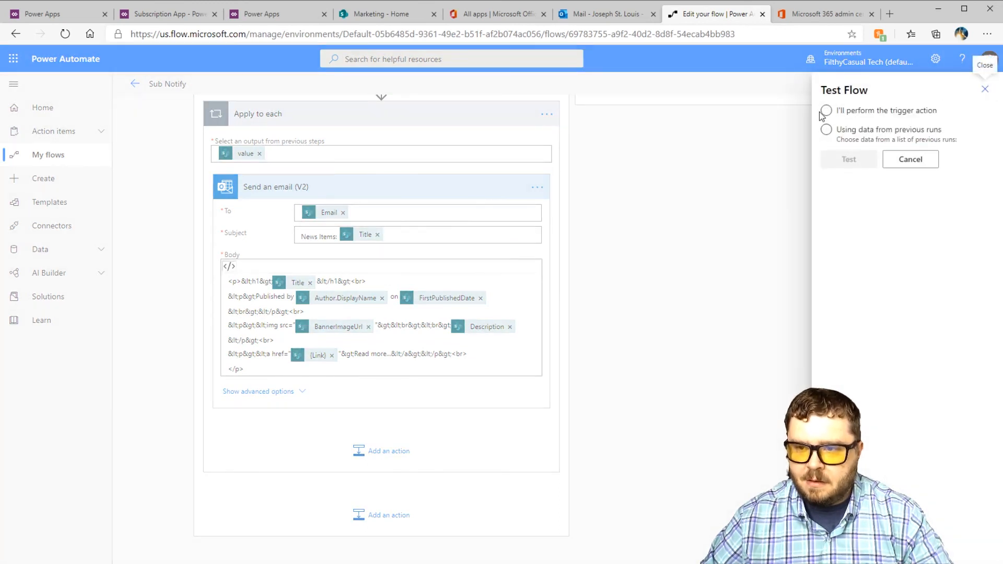
pyautogui.click(826, 131)
pyautogui.click(831, 160)
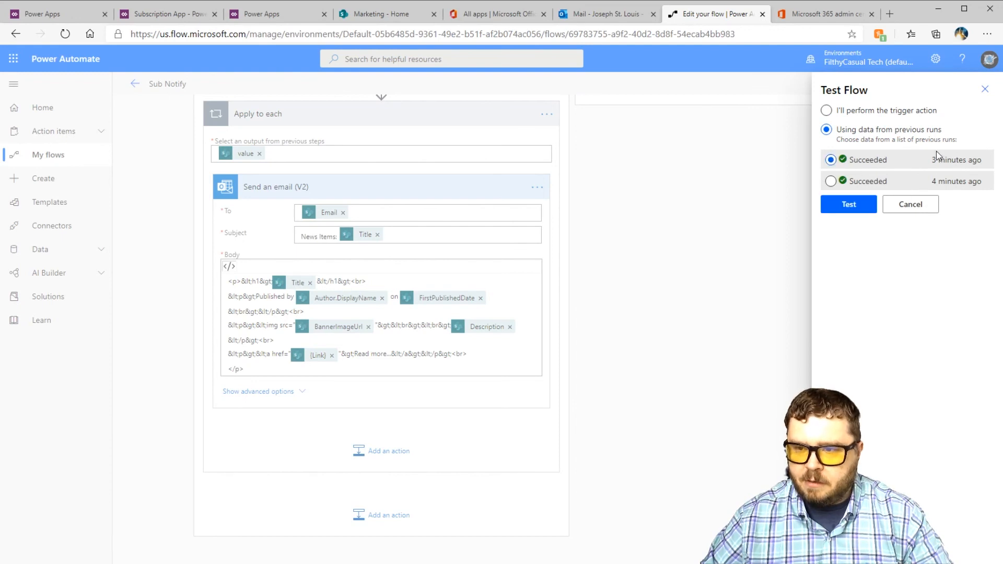
pyautogui.click(849, 206)
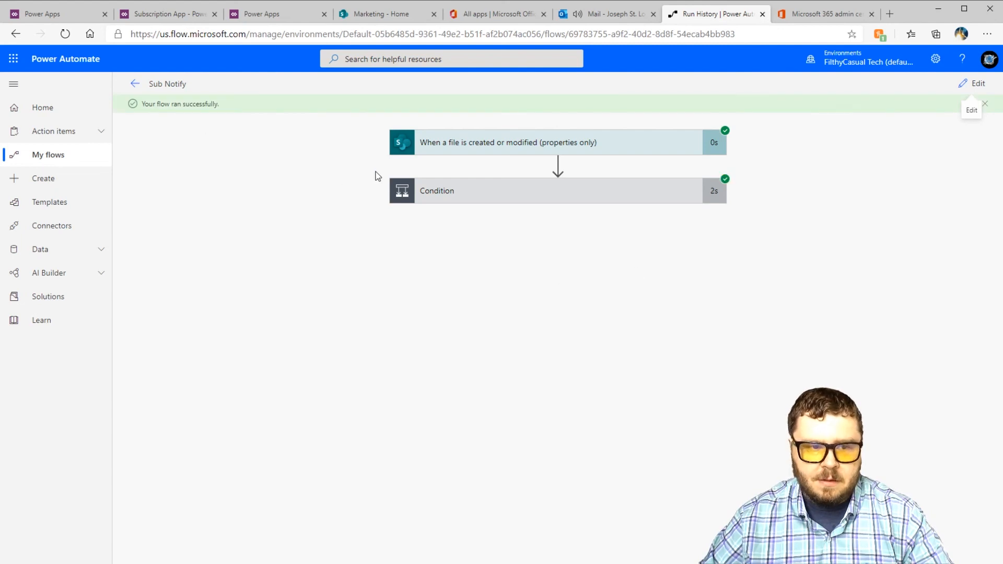
# Inspect the test run's Condition, Apply to each and Send an email (V2) details
pyautogui.click(453, 197)
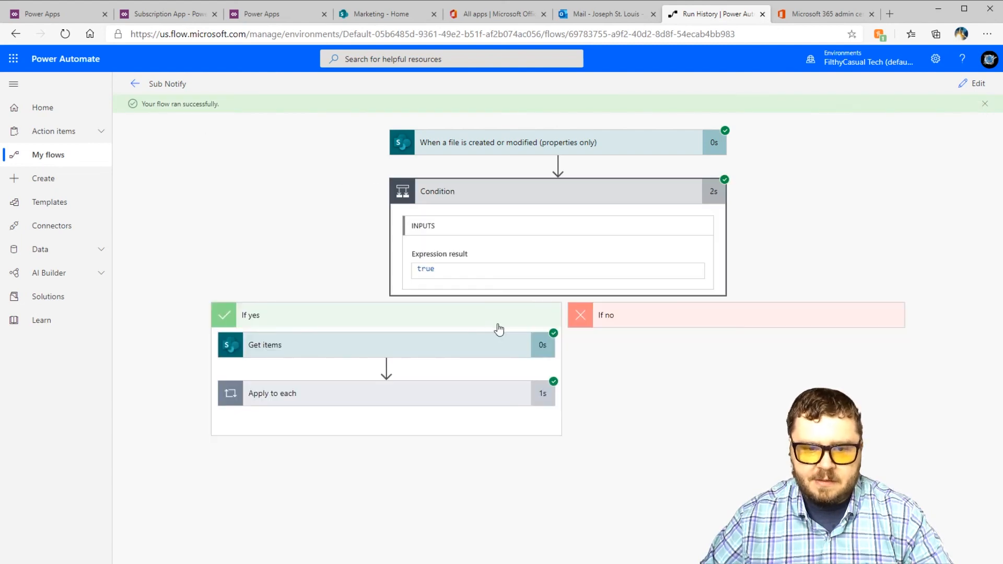
pyautogui.click(378, 403)
pyautogui.click(305, 460)
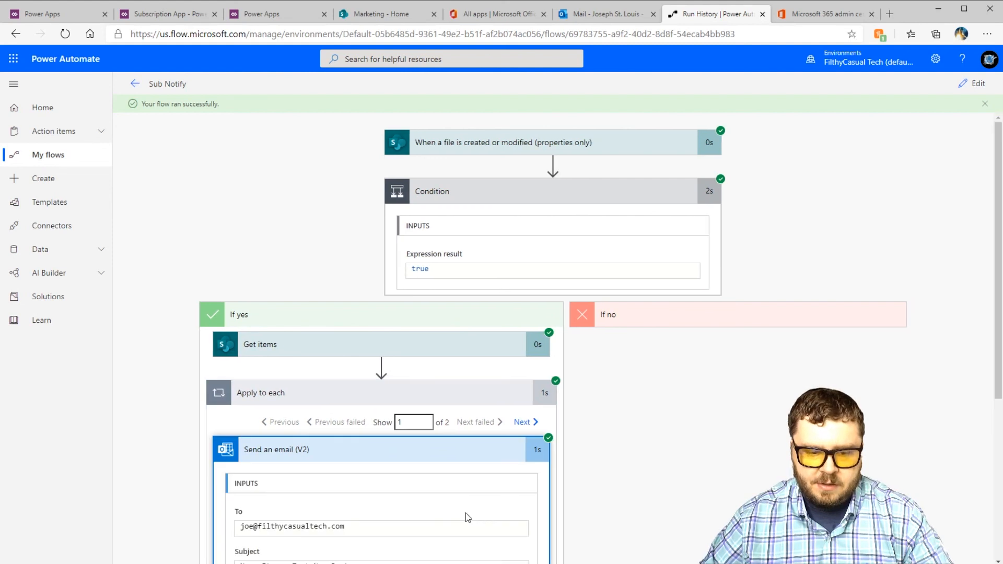
# Check the Send an email (V2) inputs of the test run against the News Items: Test New Post email in Outlook
pyautogui.scroll(-5, 465, 513)
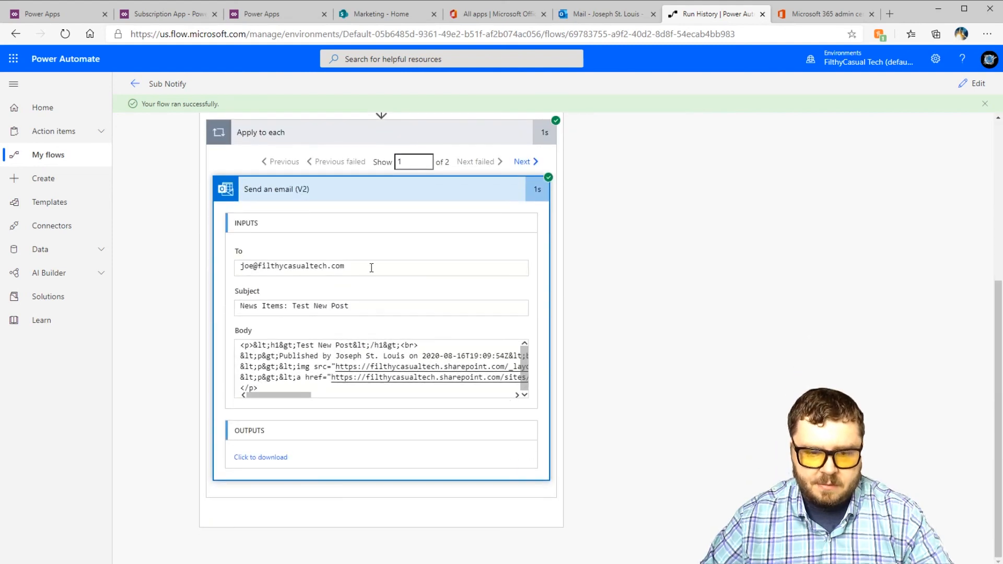
pyautogui.click(600, 18)
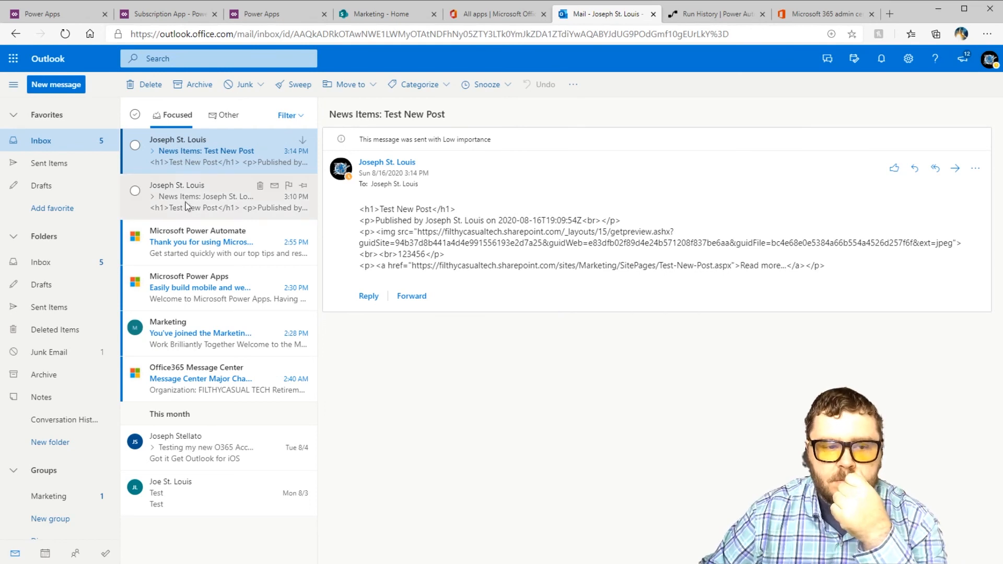
pyautogui.click(727, 16)
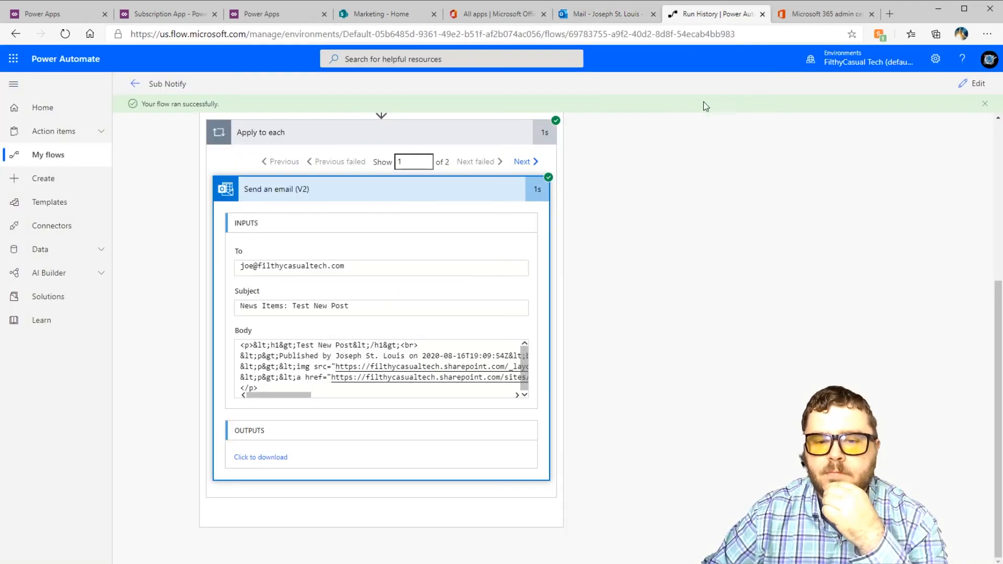
# Reopen the Sub Notify flow for editing and inspect the subject and HTML body of the Send an email (V2) action
pyautogui.click(37, 158)
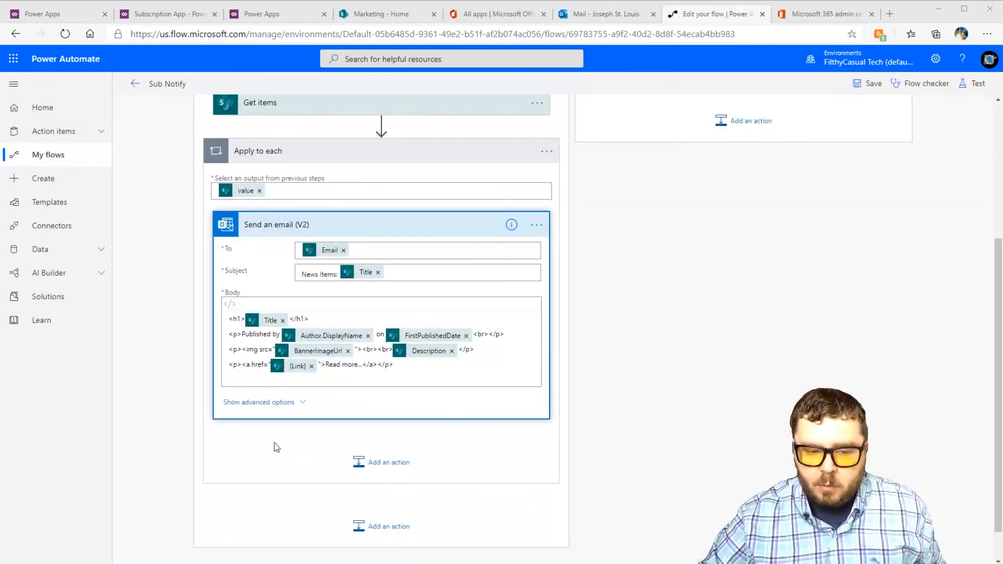
pyautogui.click(273, 444)
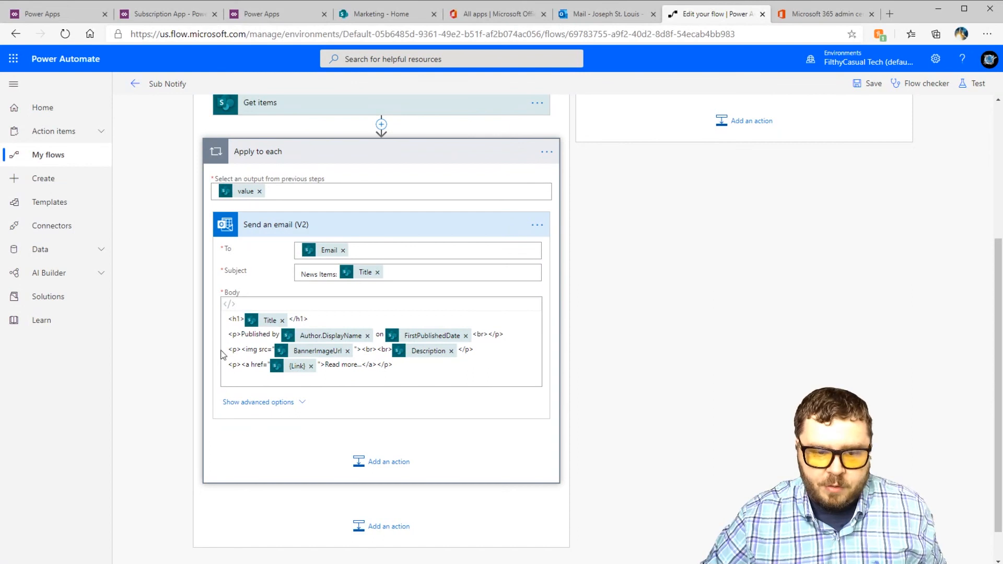
pyautogui.click(296, 307)
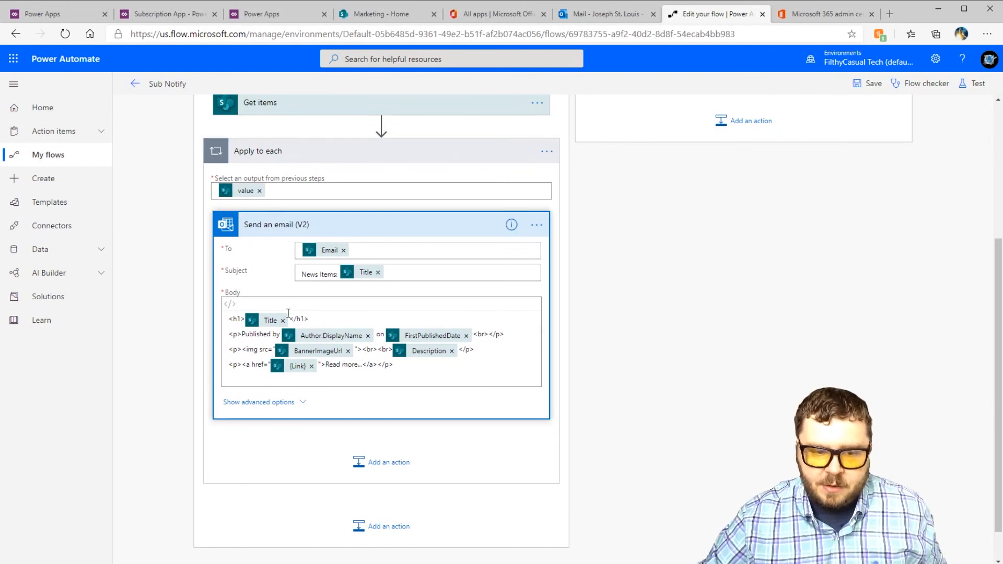
pyautogui.click(372, 375)
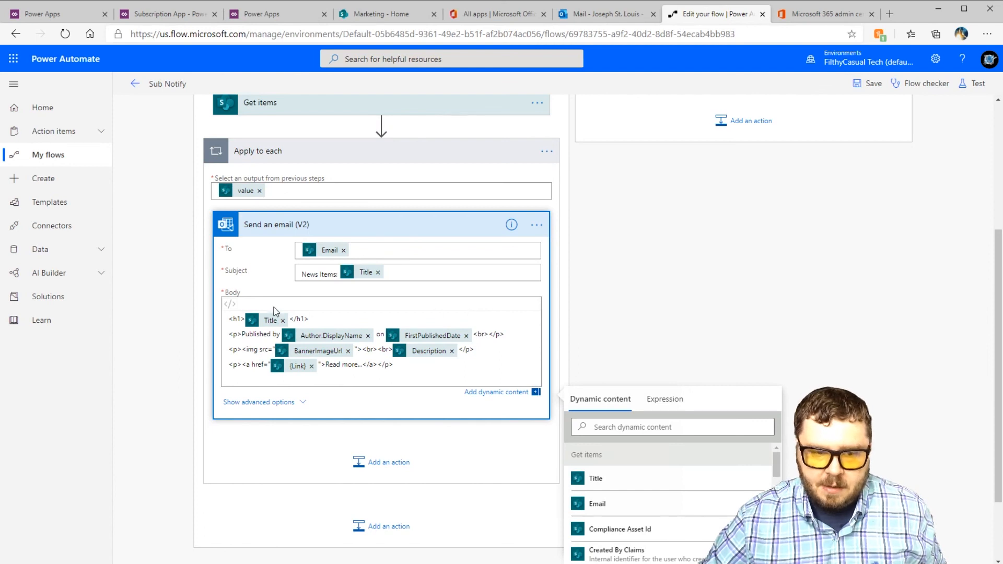
pyautogui.click(228, 301)
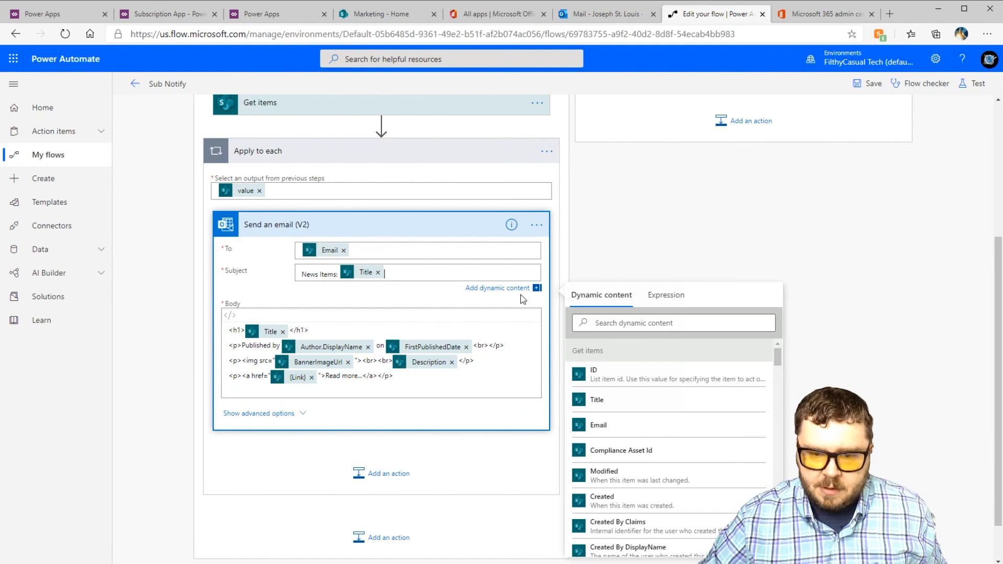
pyautogui.click(400, 378)
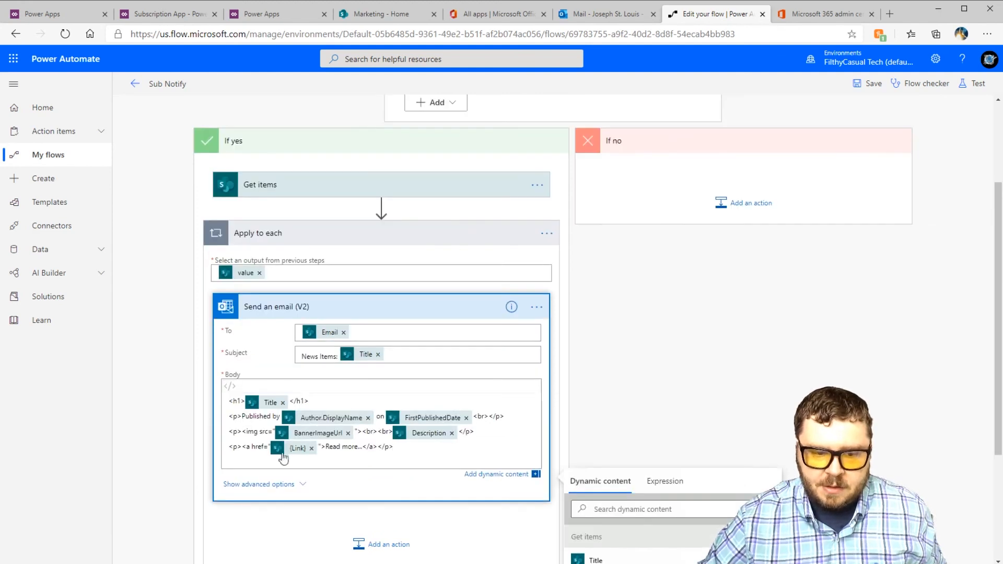
# Expand the advanced options of the Send an email (V2) action and look through its fields and body
pyautogui.click(285, 485)
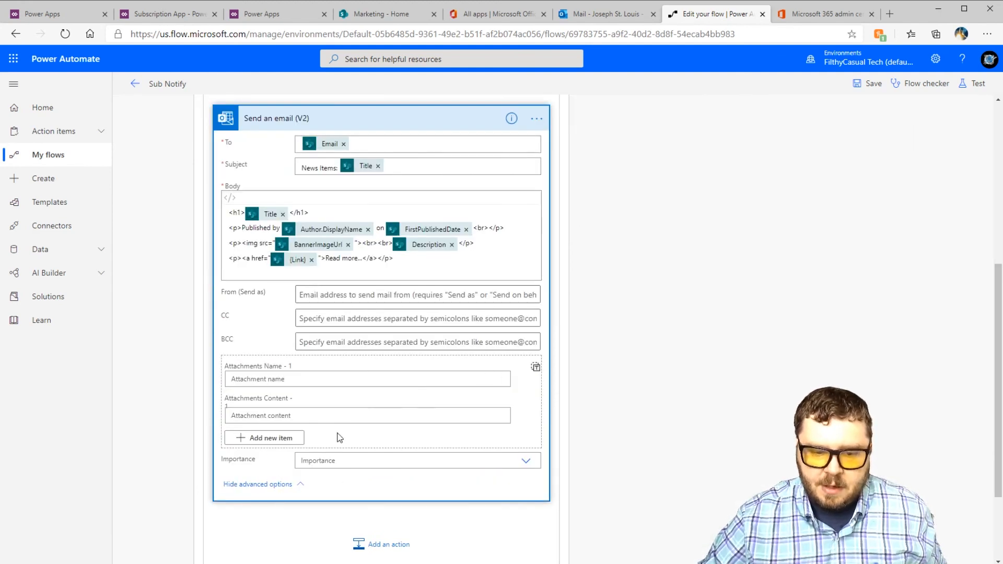
pyautogui.scroll(-3, 339, 438)
pyautogui.scroll(3, 312, 322)
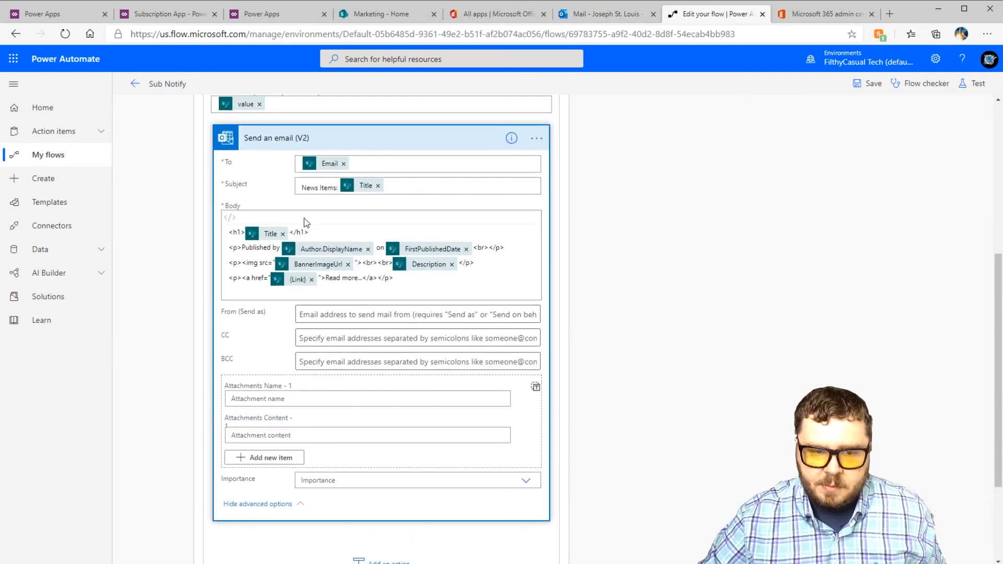
pyautogui.click(235, 230)
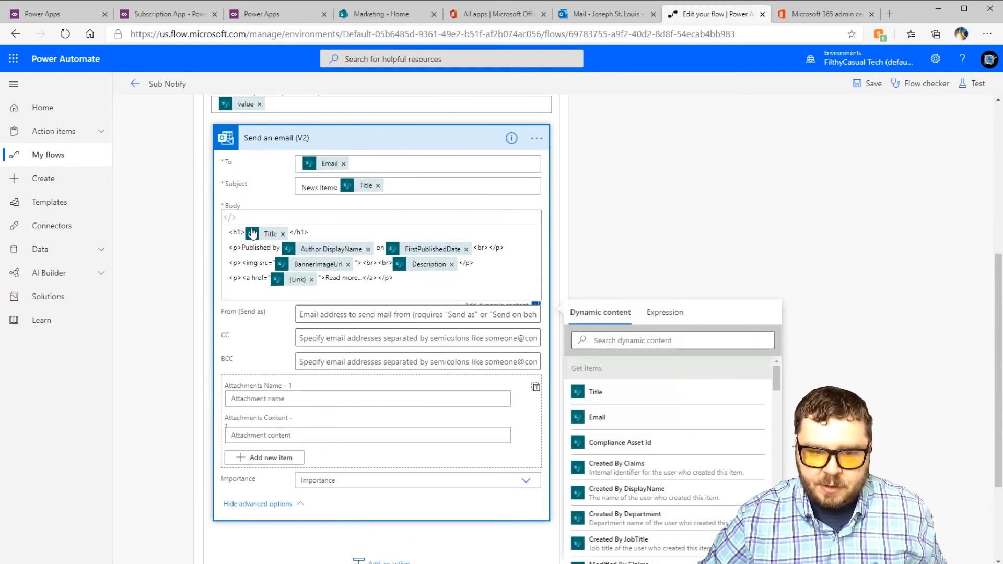
pyautogui.scroll(3, 372, 251)
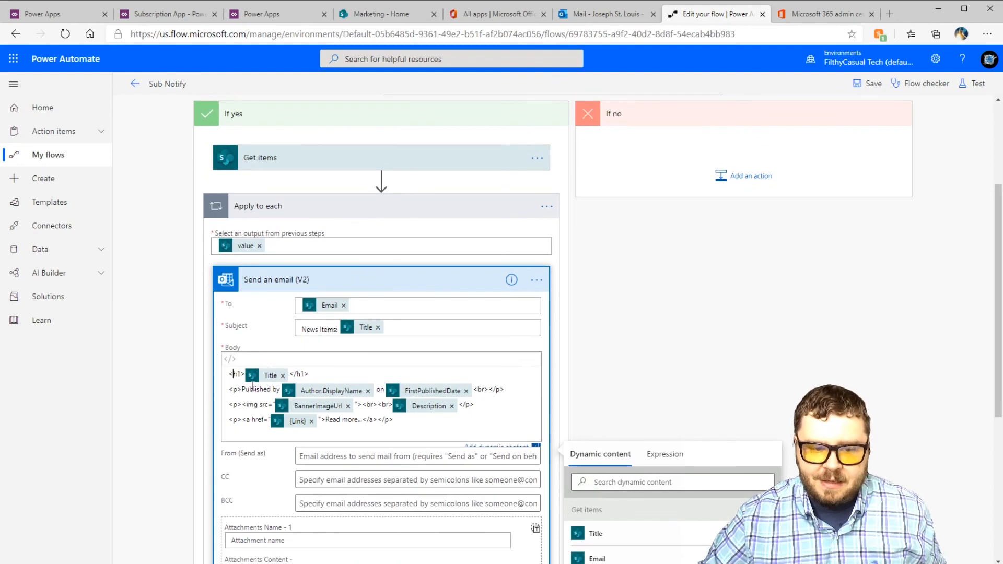
pyautogui.scroll(-4, 300, 217)
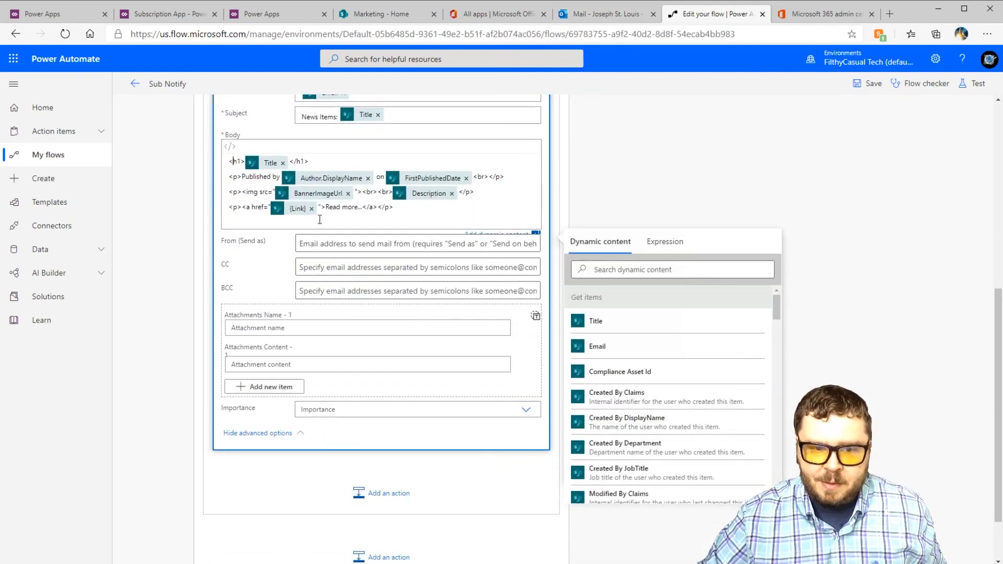
# Switch to Outlook and compare the 3:14 PM News Items: Test New Post email with the 3:15 PM one
pyautogui.click(609, 14)
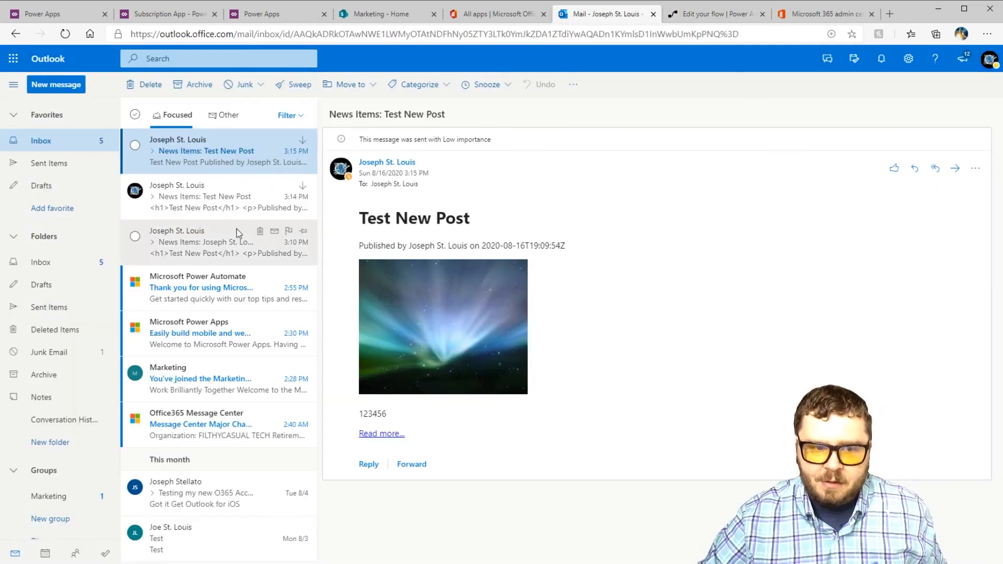
pyautogui.click(203, 199)
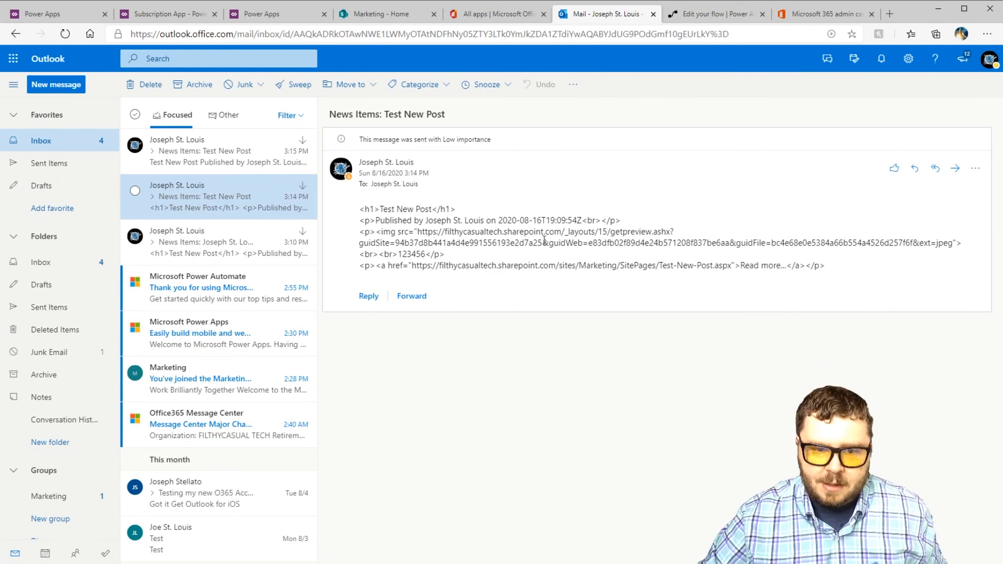
pyautogui.moveTo(838, 272); pyautogui.dragTo(353, 203)
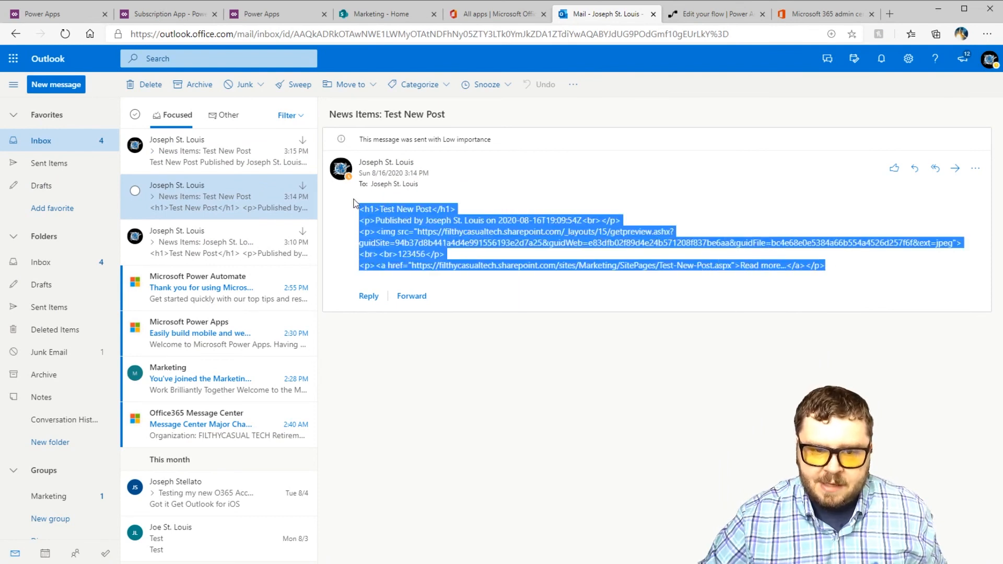
pyautogui.click(218, 156)
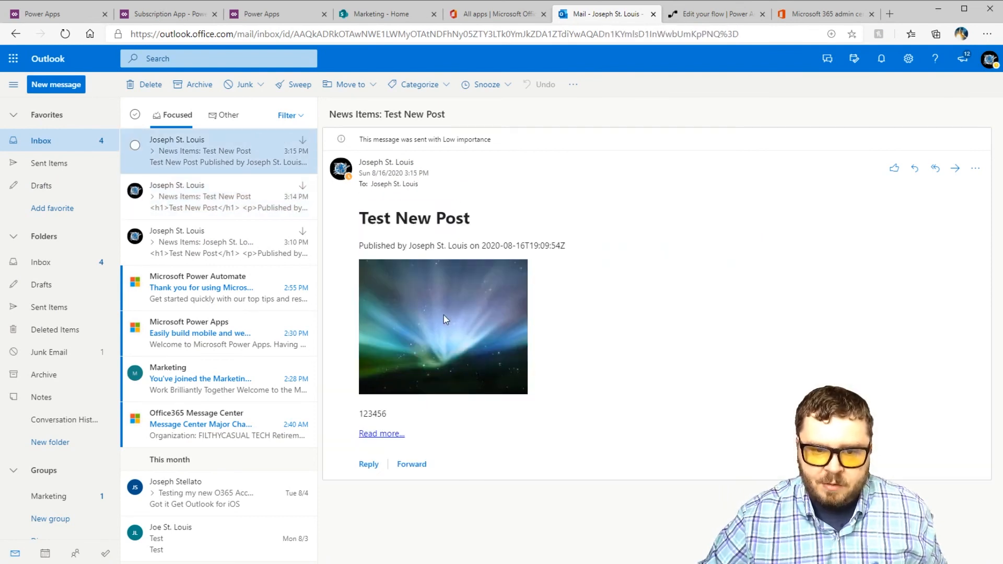
# Examine the title, publication line, banner image and description in the 3:15 PM News Items: Test New Post email
pyautogui.moveTo(359, 244); pyautogui.dragTo(442, 245)
pyautogui.moveTo(367, 218); pyautogui.dragTo(455, 216)
pyautogui.moveTo(363, 246); pyautogui.dragTo(587, 253)
pyautogui.click(593, 320)
pyautogui.moveTo(485, 244); pyautogui.dragTo(575, 253)
pyautogui.click(576, 253)
pyautogui.moveTo(558, 356); pyautogui.dragTo(405, 325)
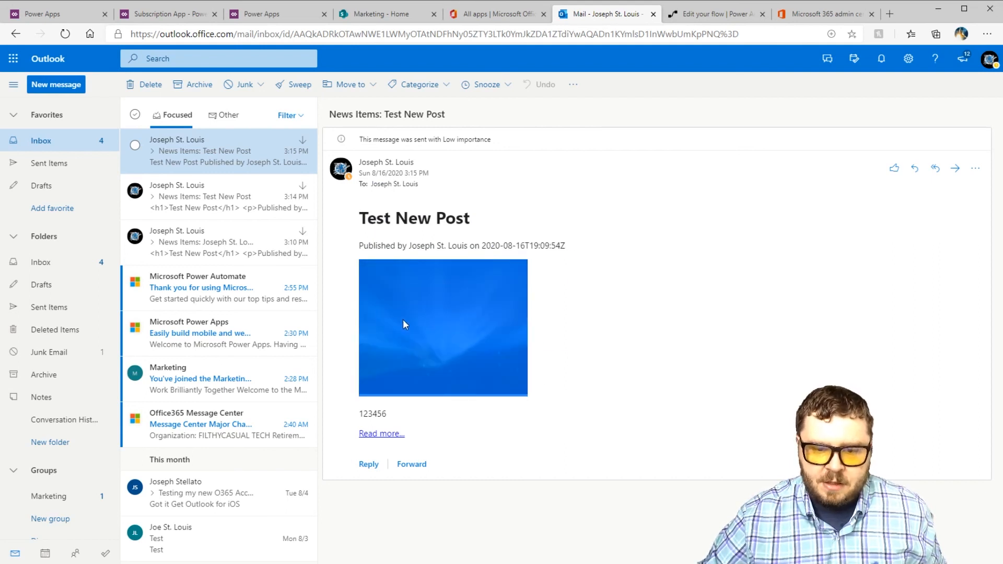
pyautogui.click(559, 346)
pyautogui.moveTo(361, 414); pyautogui.dragTo(402, 418)
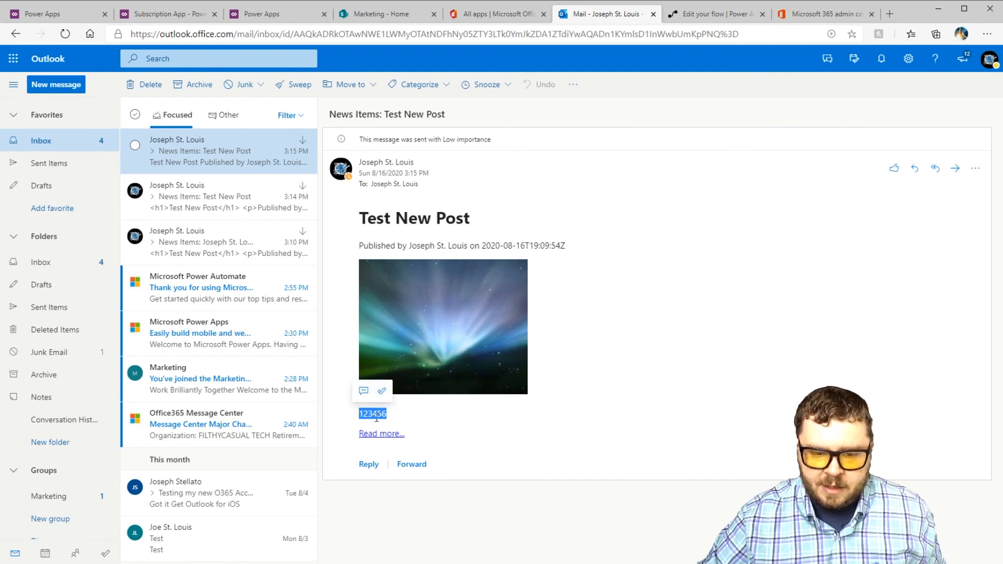
# Follow the email's Read more link to view the news post on the Marketing site, and close that page
pyautogui.click(475, 449)
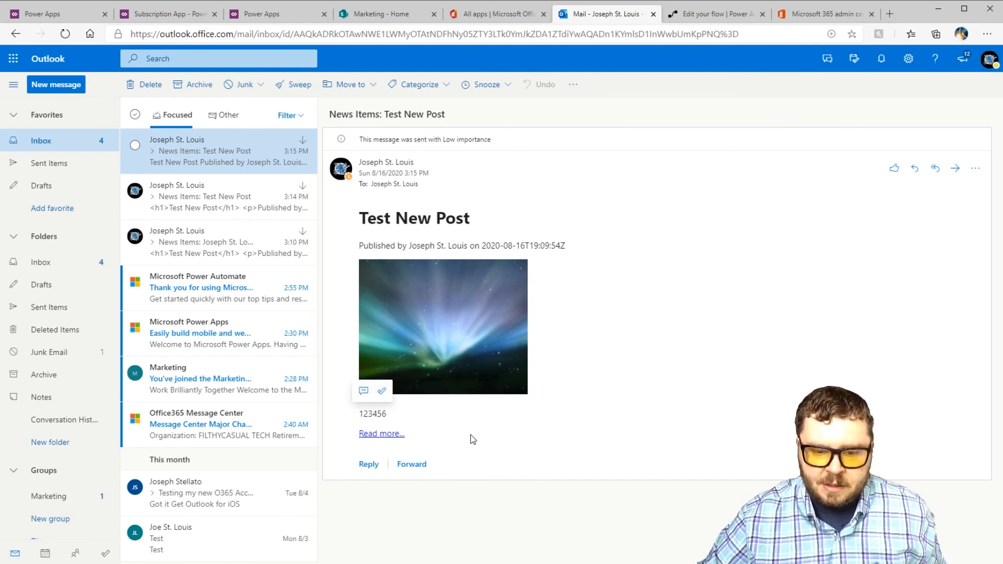
pyautogui.click(382, 434)
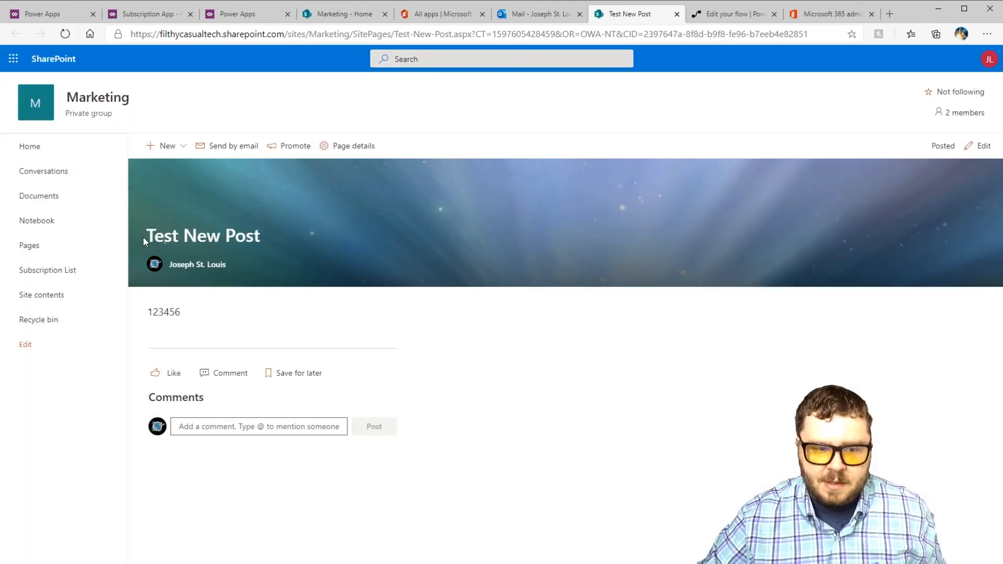
pyautogui.click(677, 14)
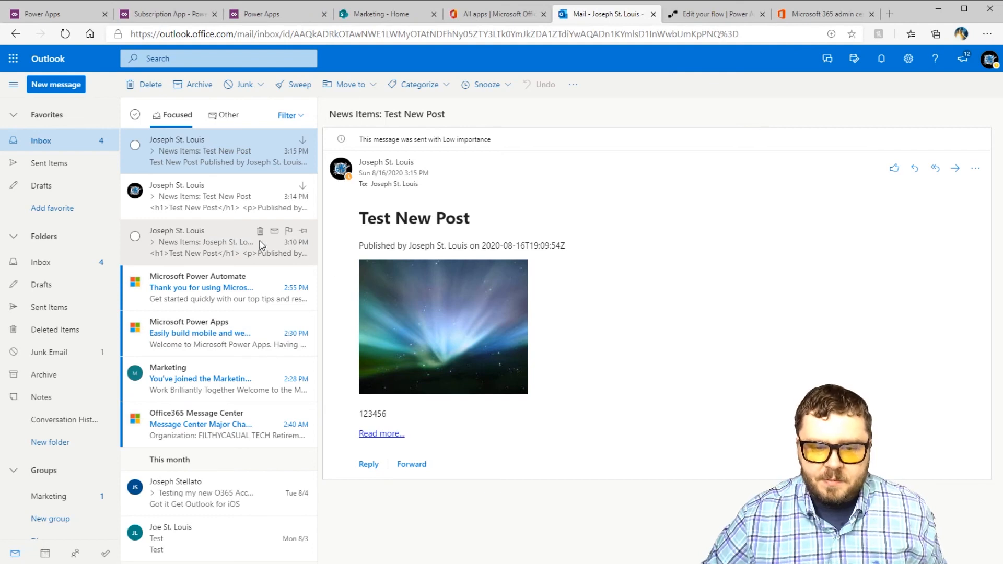
# Return to the Sub Notify flow in Power Automate and review the expanded Send an email (V2) settings
pyautogui.click(702, 15)
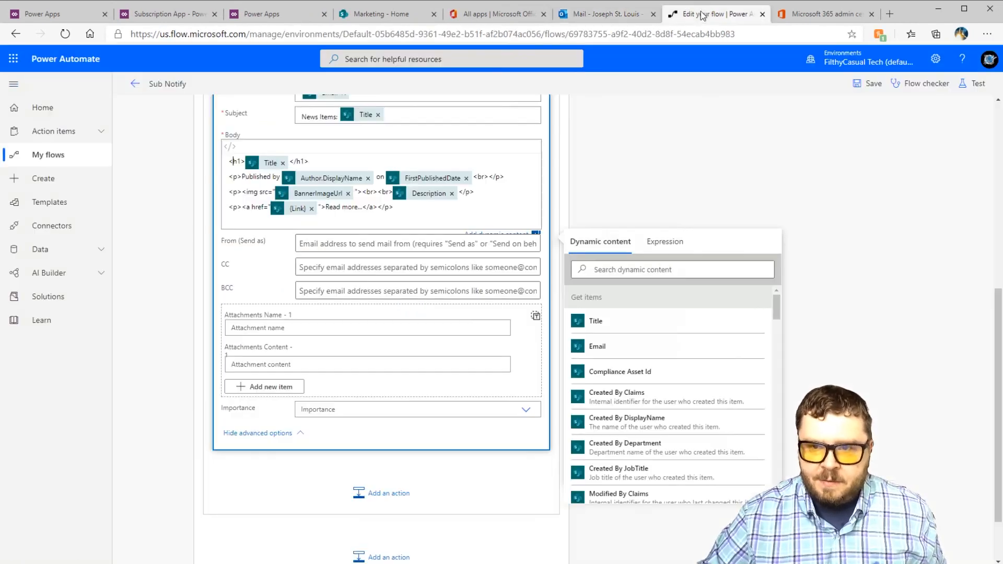
pyautogui.scroll(3, 416, 295)
pyautogui.scroll(-4, 416, 295)
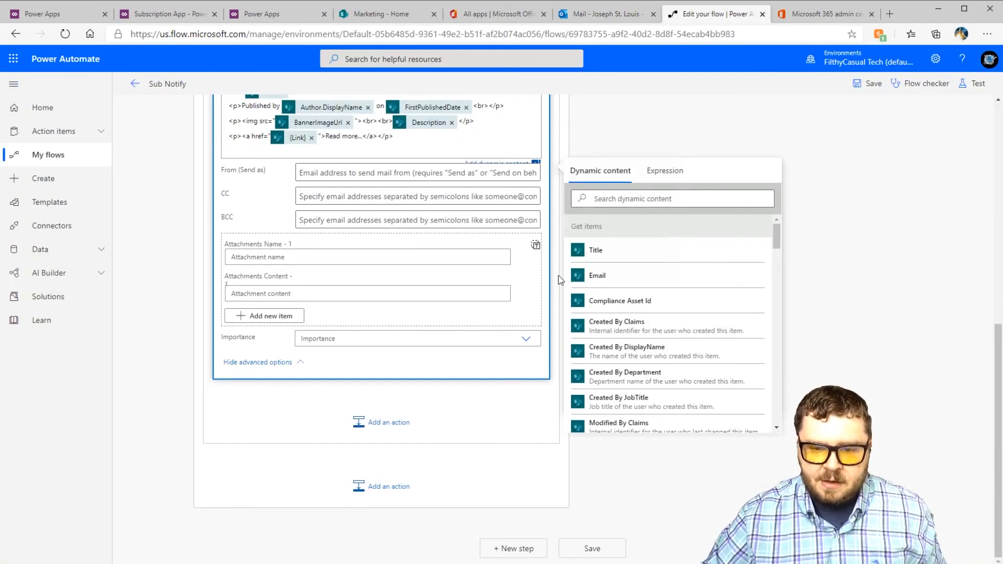
pyautogui.scroll(3, 510, 354)
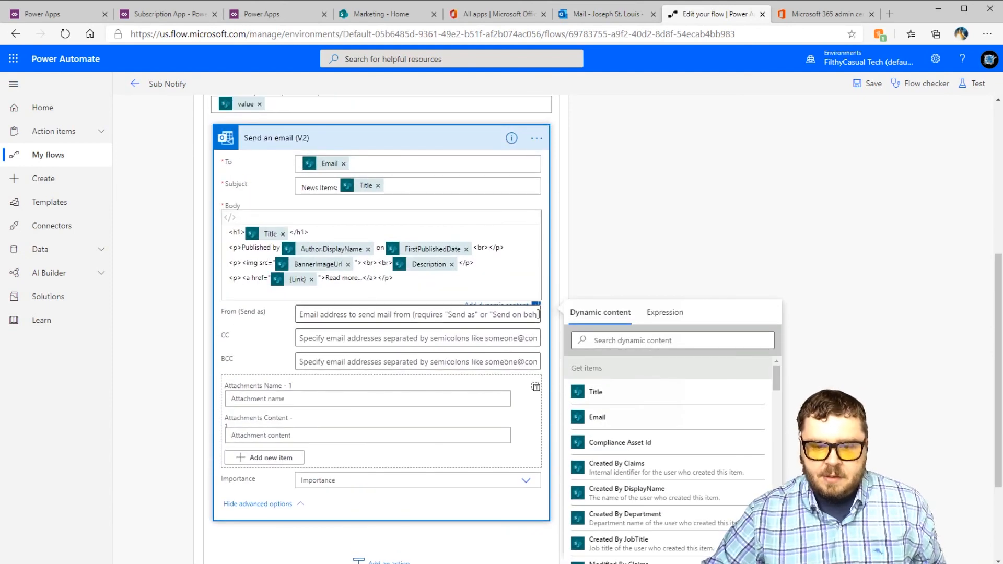
pyautogui.click(550, 301)
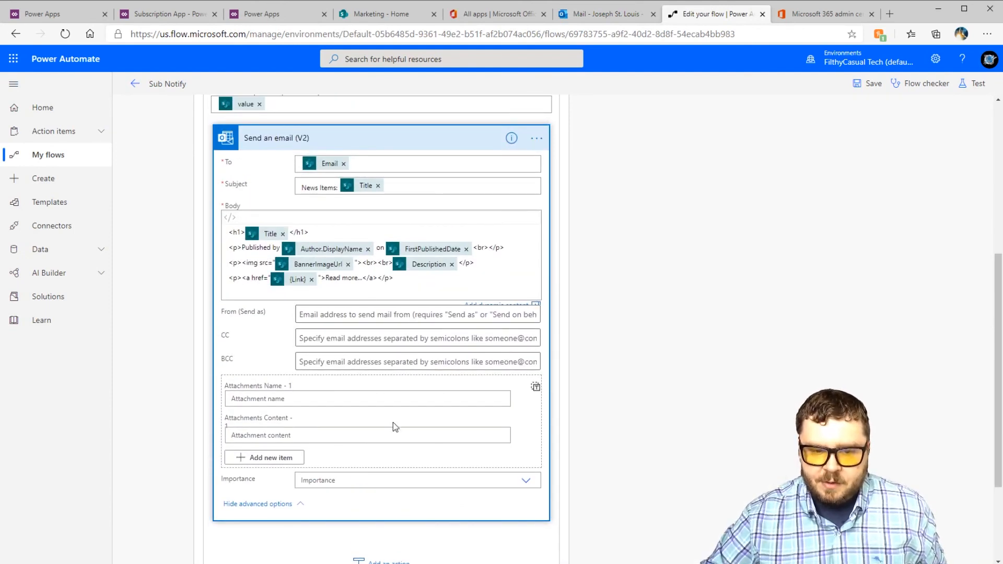